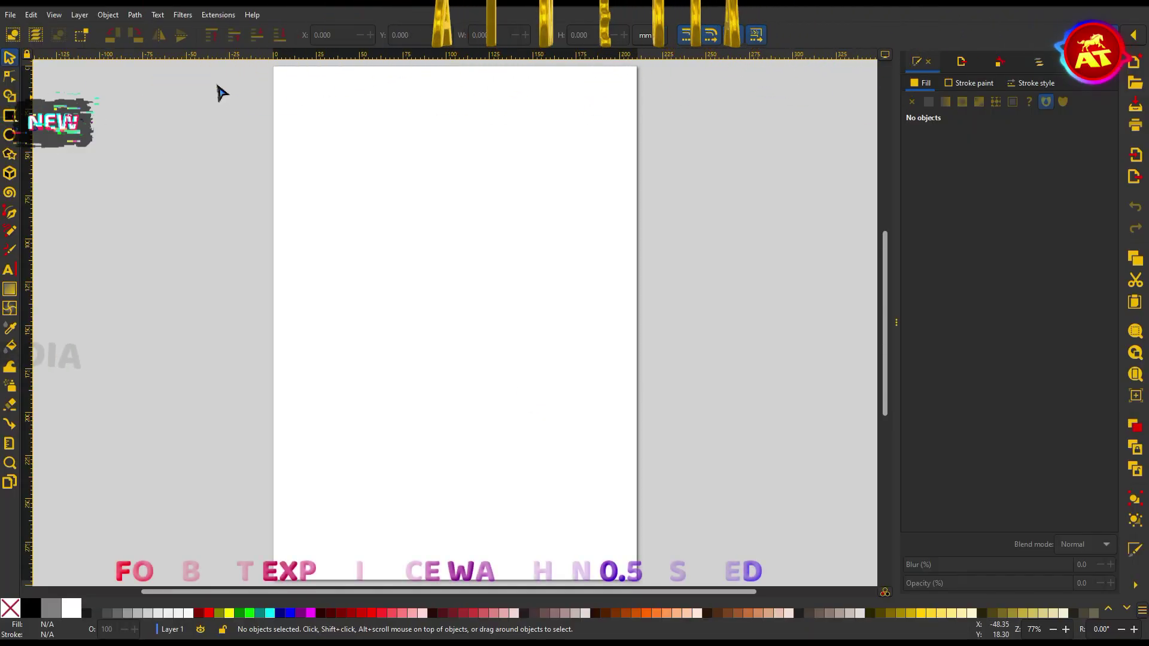
# Add a new axonometric grid to the document in Document Properties.
pyautogui.click(10, 14)
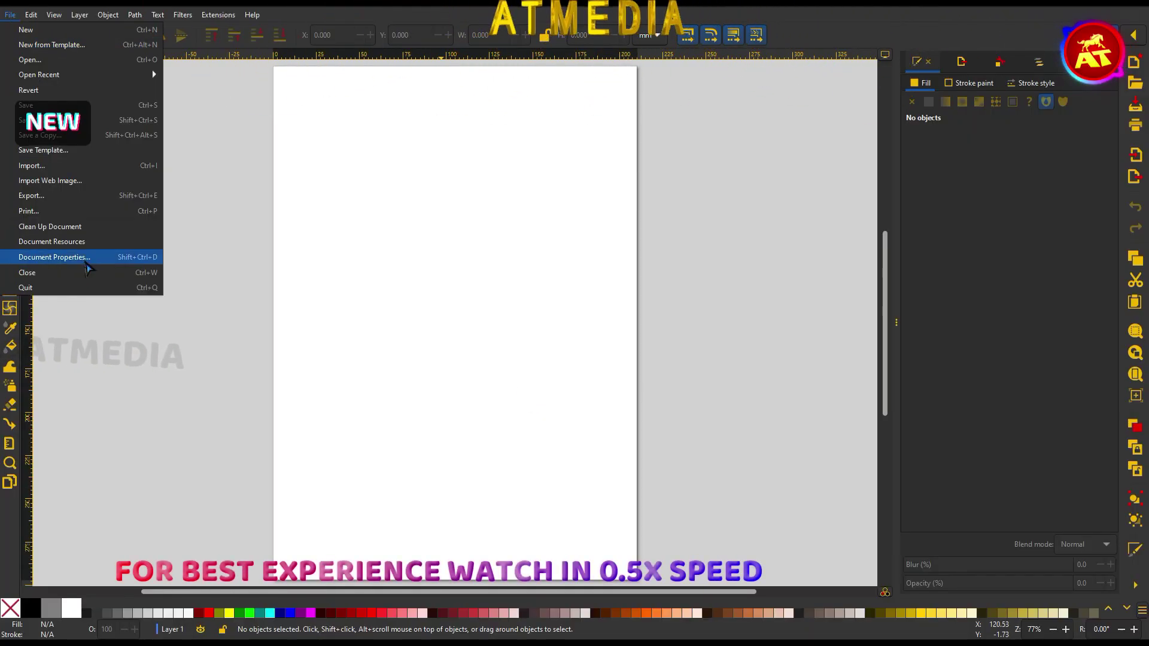
pyautogui.click(60, 254)
pyautogui.click(628, 308)
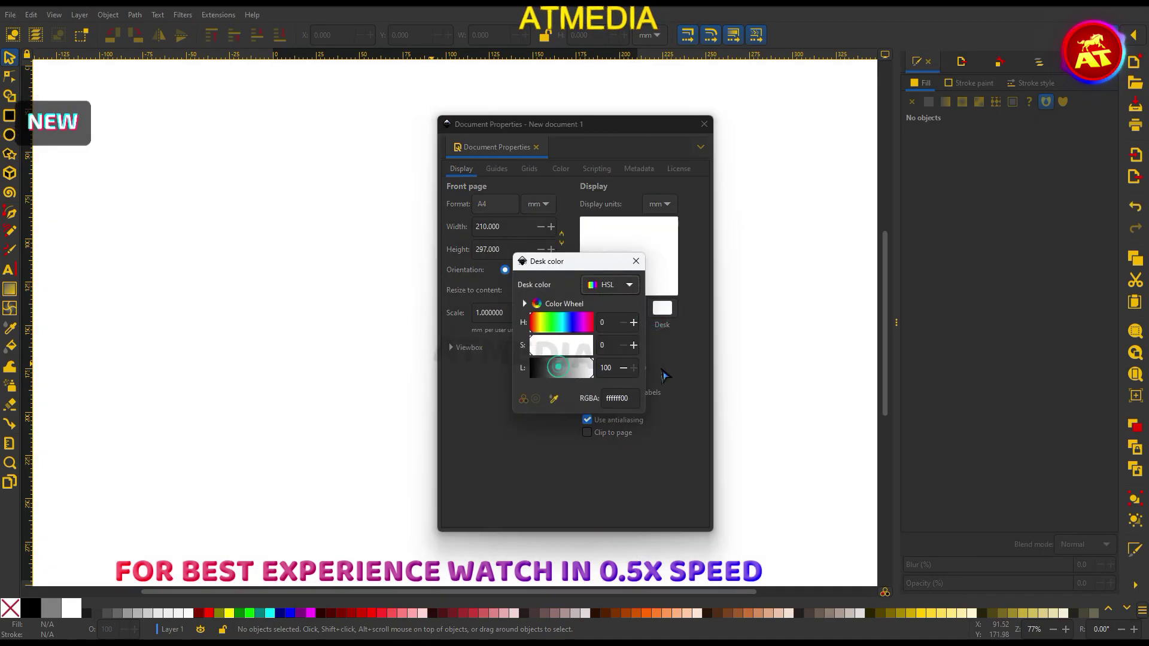
pyautogui.click(528, 169)
pyautogui.click(521, 203)
pyautogui.click(478, 220)
pyautogui.click(651, 202)
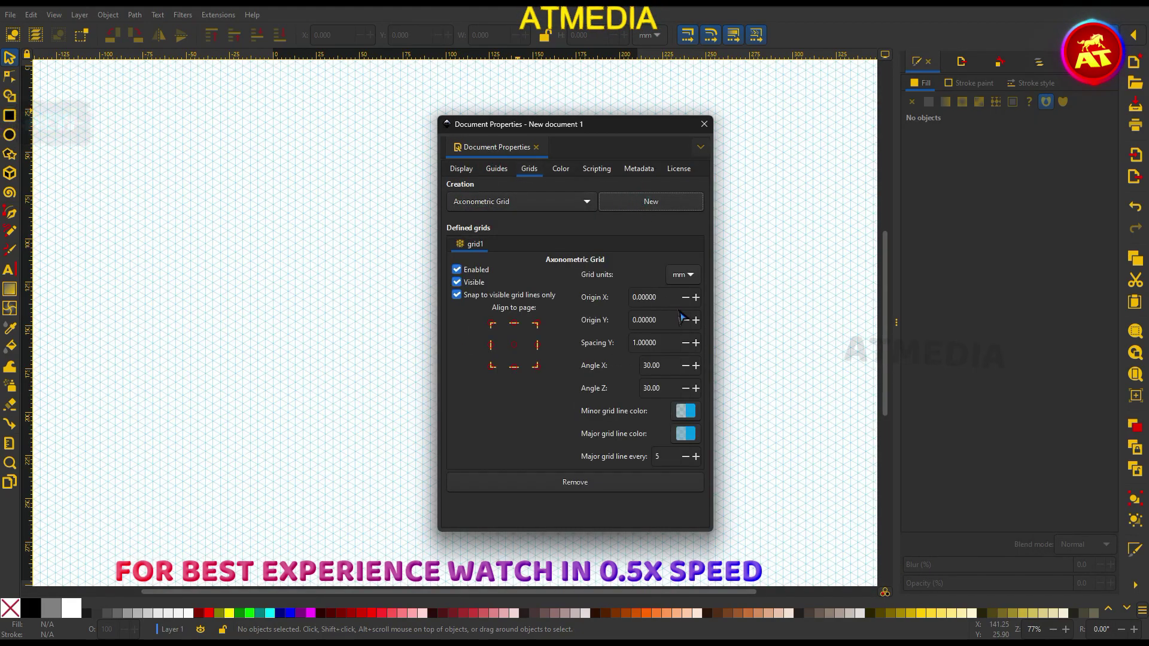
# Make the axonometric grid lines red and close Document Properties.
pyautogui.click(685, 411)
pyautogui.click(515, 309)
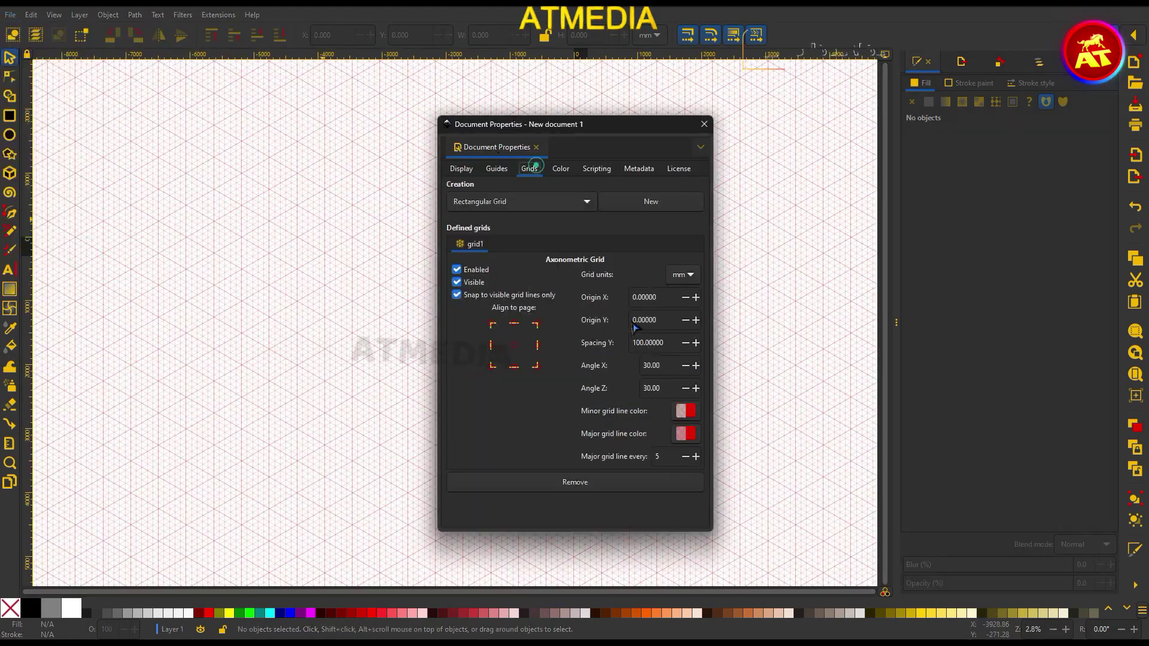
pyautogui.press('Escape')
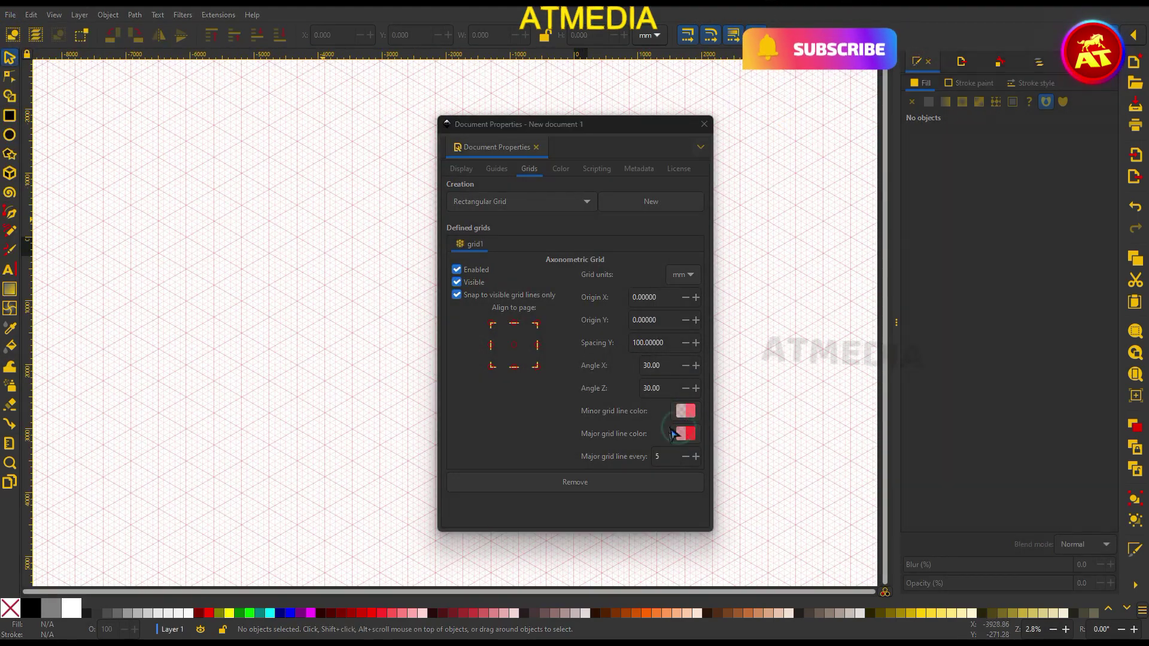
pyautogui.hotkey('ctrl', 'shift', 'd')
pyautogui.scroll(2, 379, 321)
# Draw a closed isometric diamond path on the grid with the Pen tool.
pyautogui.press('b')
pyautogui.click(146, 228)
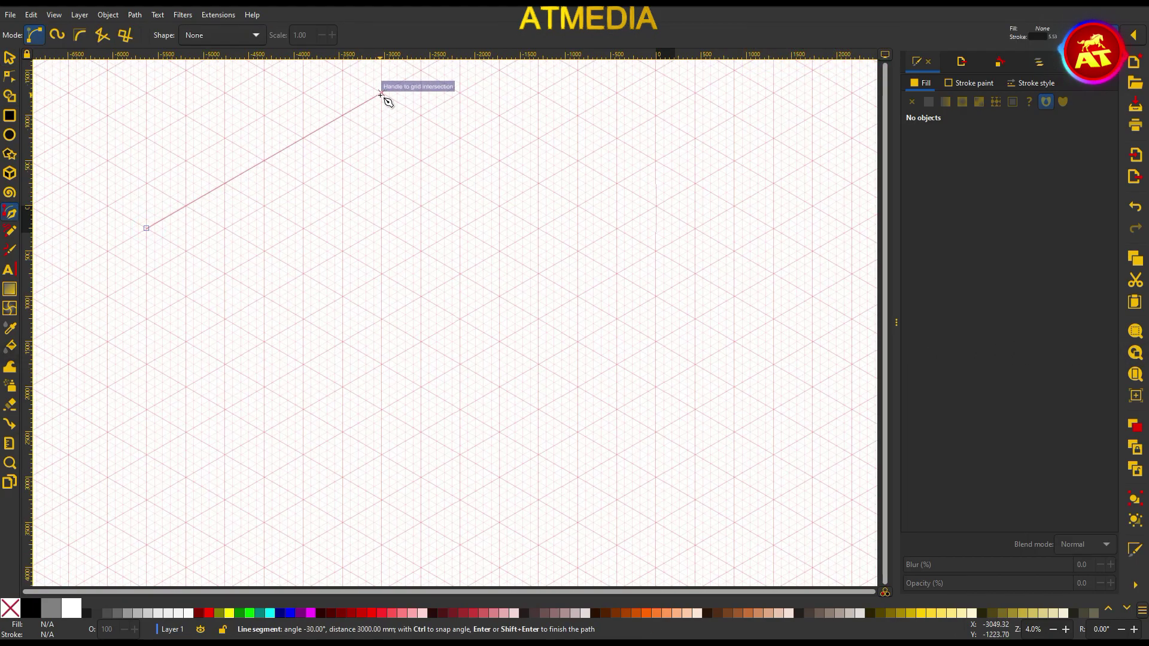
pyautogui.click(381, 93)
pyautogui.click(733, 296)
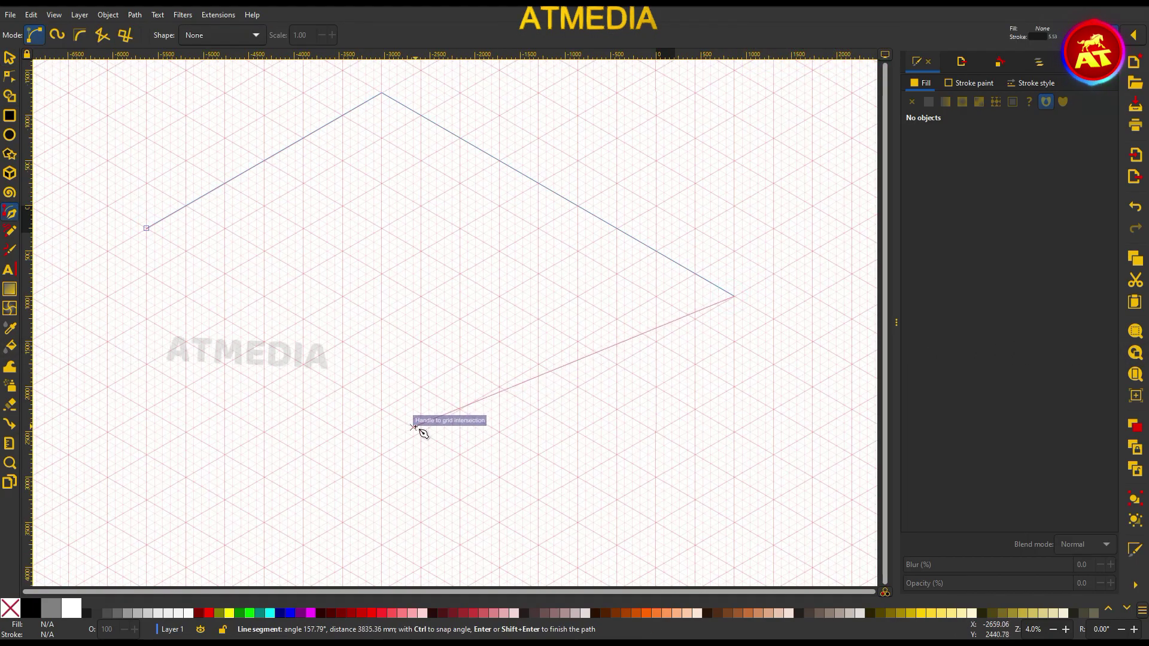
pyautogui.click(500, 431)
pyautogui.click(146, 228)
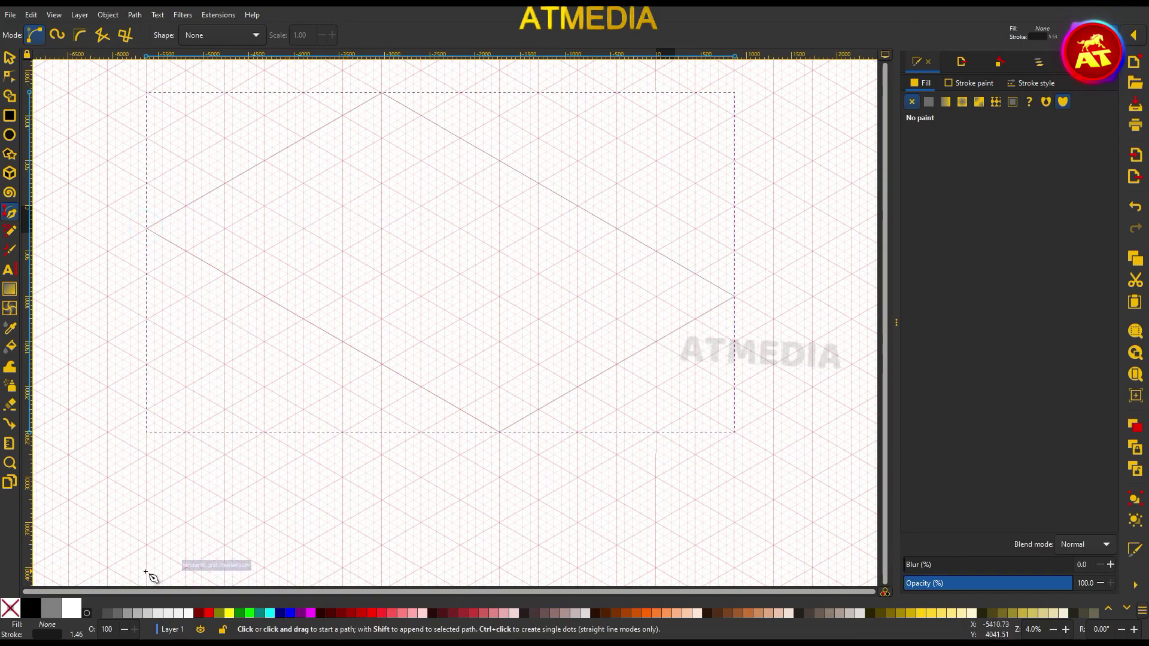
# Give the diamond a thick outline and a red fill from the palette.
pyautogui.click(1031, 83)
pyautogui.scroll(10, 988, 117)
pyautogui.press('s')
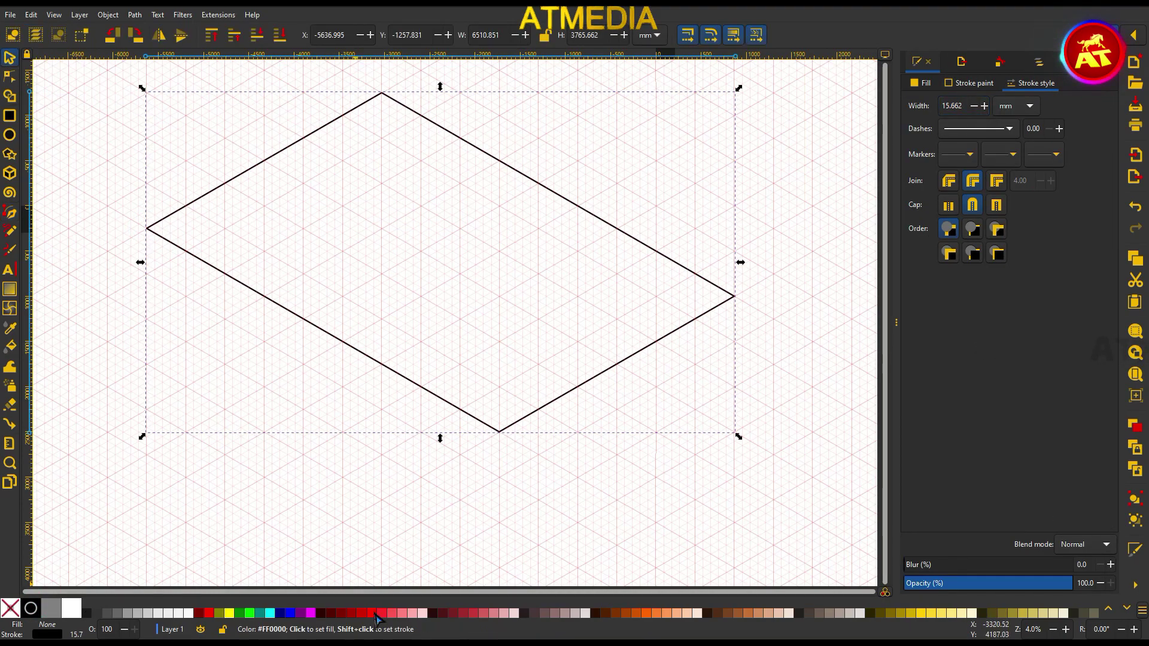
pyautogui.click(209, 612)
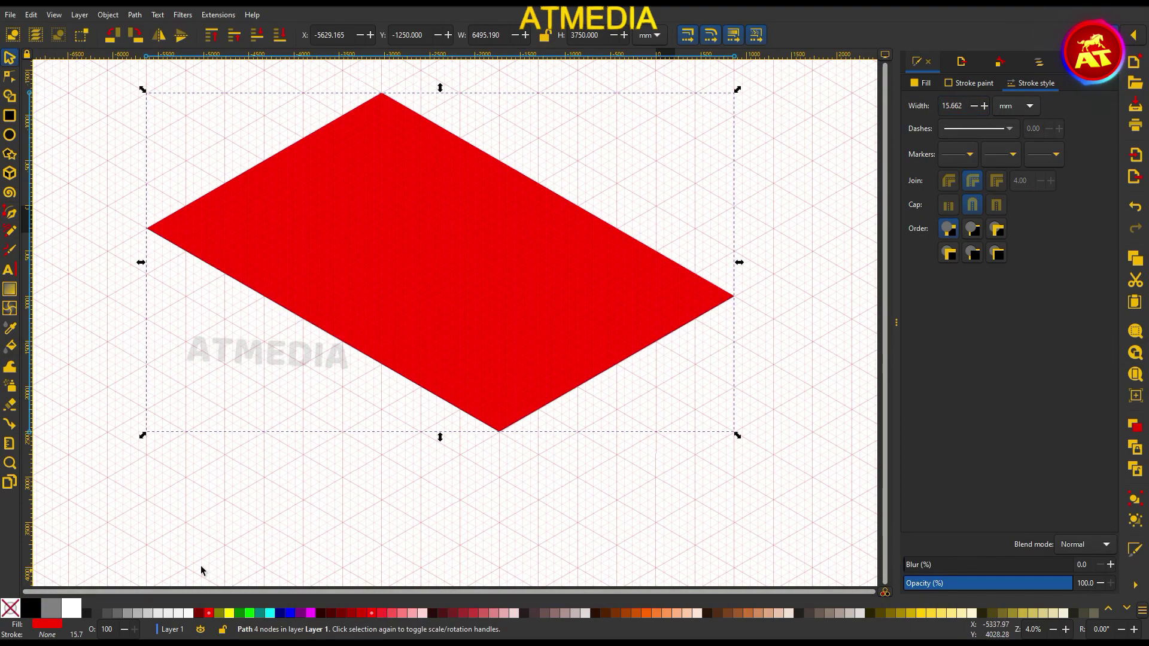
# Redraw the diamond outline from its left corner, undoing an accidental resize.
pyautogui.press('b')
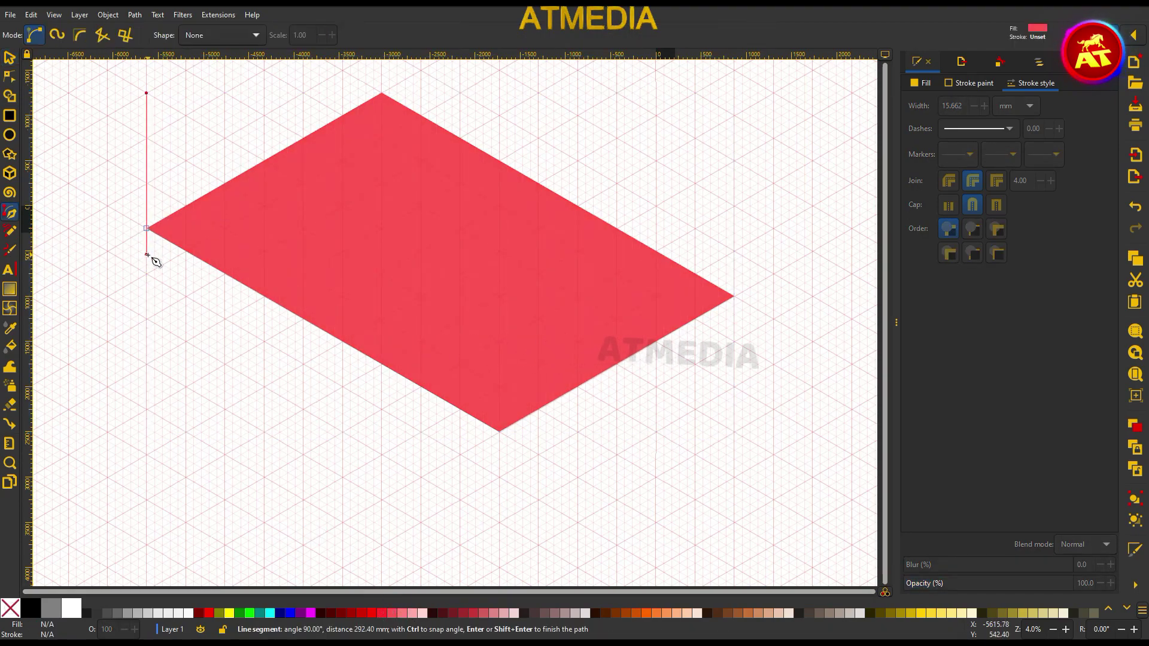
pyautogui.press('Escape')
pyautogui.click(131, 228)
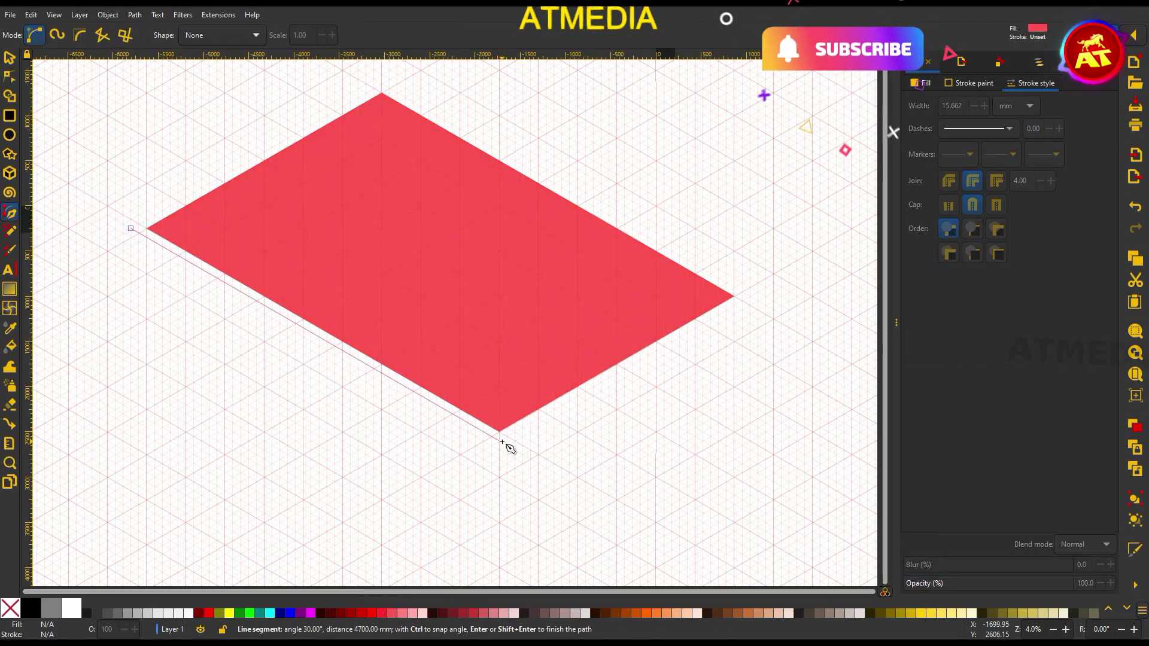
pyautogui.click(381, 84)
pyautogui.click(130, 228)
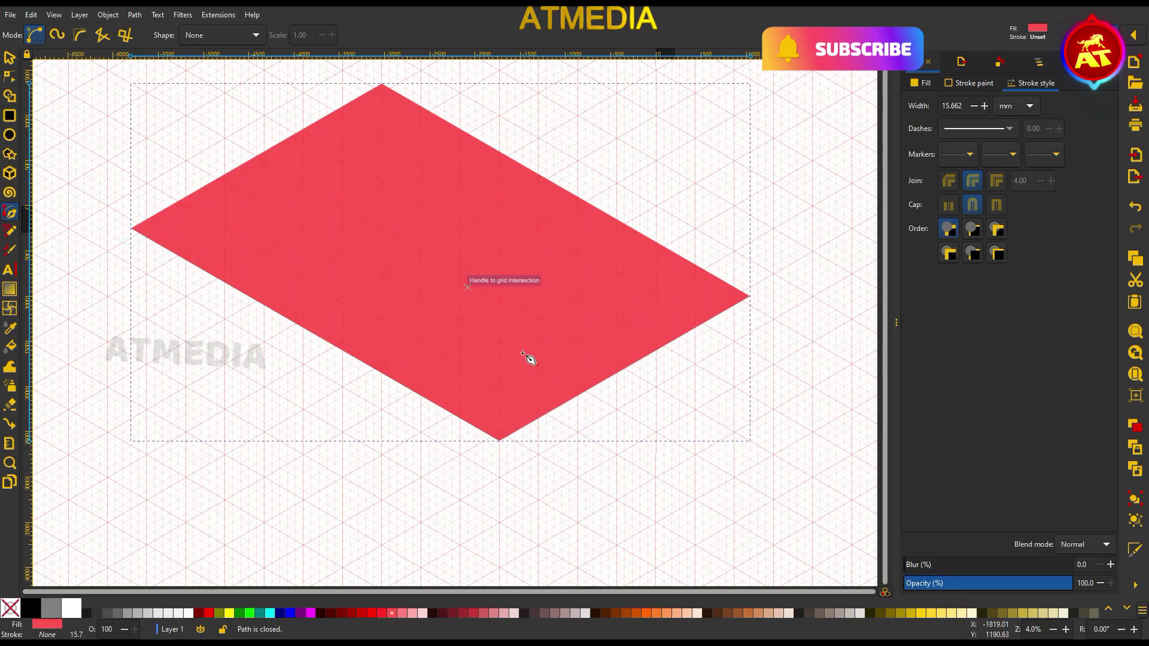
pyautogui.press('s')
pyautogui.moveTo(126, 263); pyautogui.dragTo(121, 267)
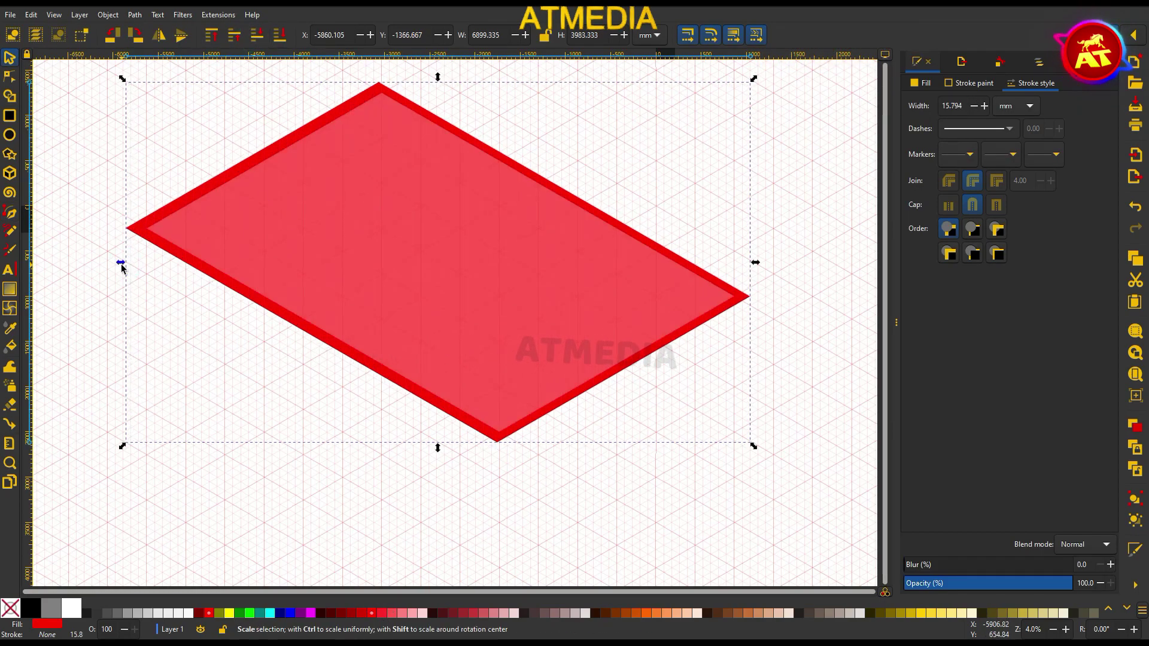
pyautogui.moveTo(755, 262); pyautogui.dragTo(760, 263)
pyautogui.hotkey('ctrl', 'z')
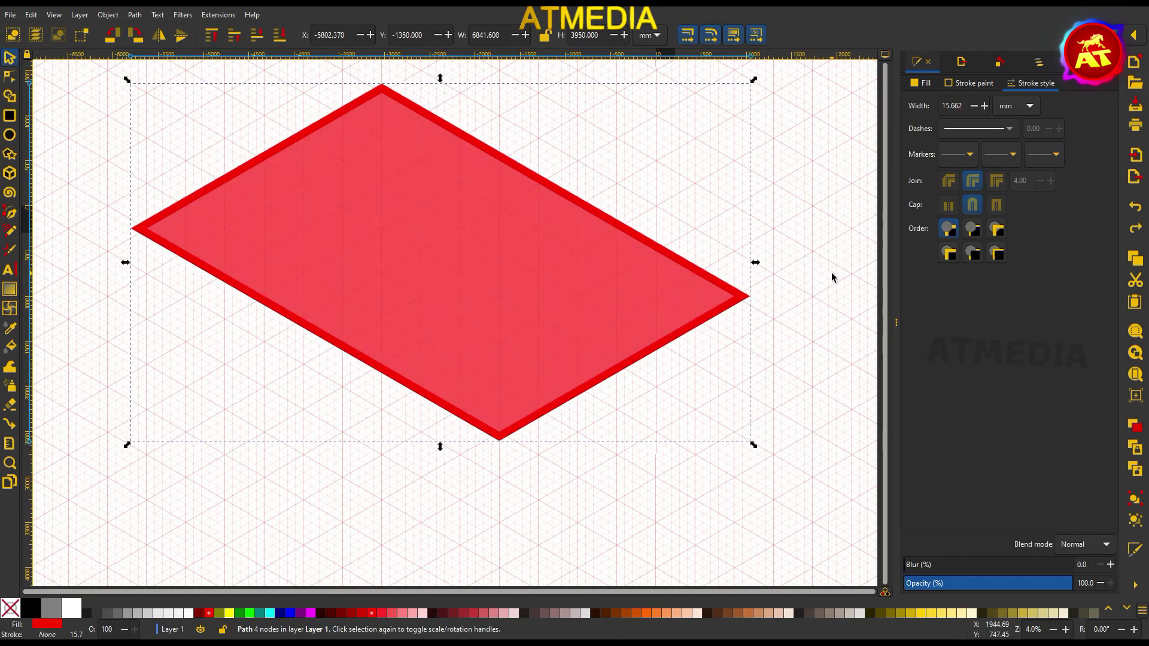
# Snap the diamond's left, bottom and top corners onto grid points.
pyautogui.press('n')
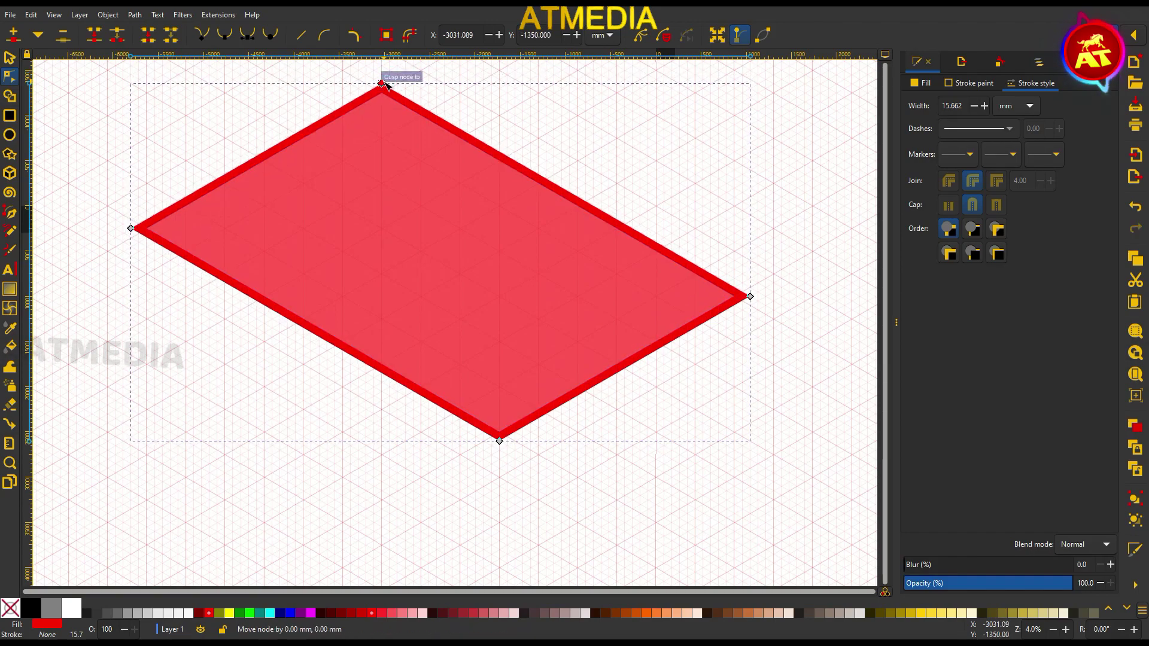
pyautogui.moveTo(499, 440); pyautogui.dragTo(499, 449)
pyautogui.moveTo(130, 228); pyautogui.dragTo(122, 228)
pyautogui.click(381, 84)
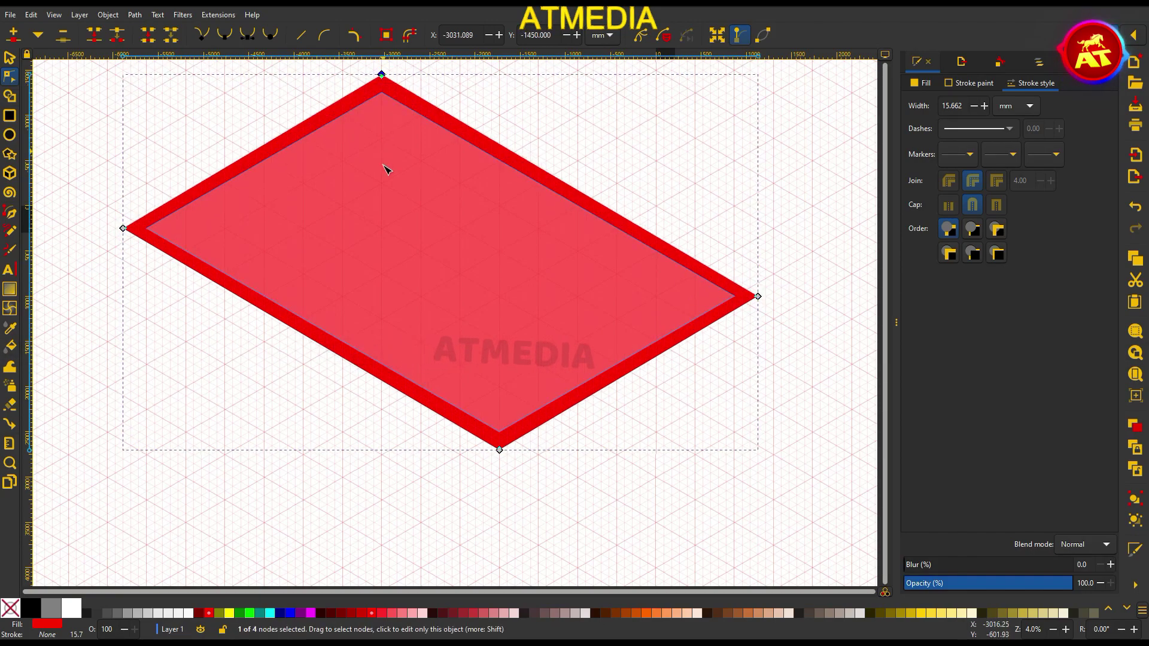
pyautogui.scroll(2, 385, 170)
pyautogui.moveTo(381, 132); pyautogui.dragTo(384, 129)
# Close the left inner wall of the roof tray and fill it dark red.
pyautogui.click(9, 58)
pyautogui.scroll(-1, 197, 152)
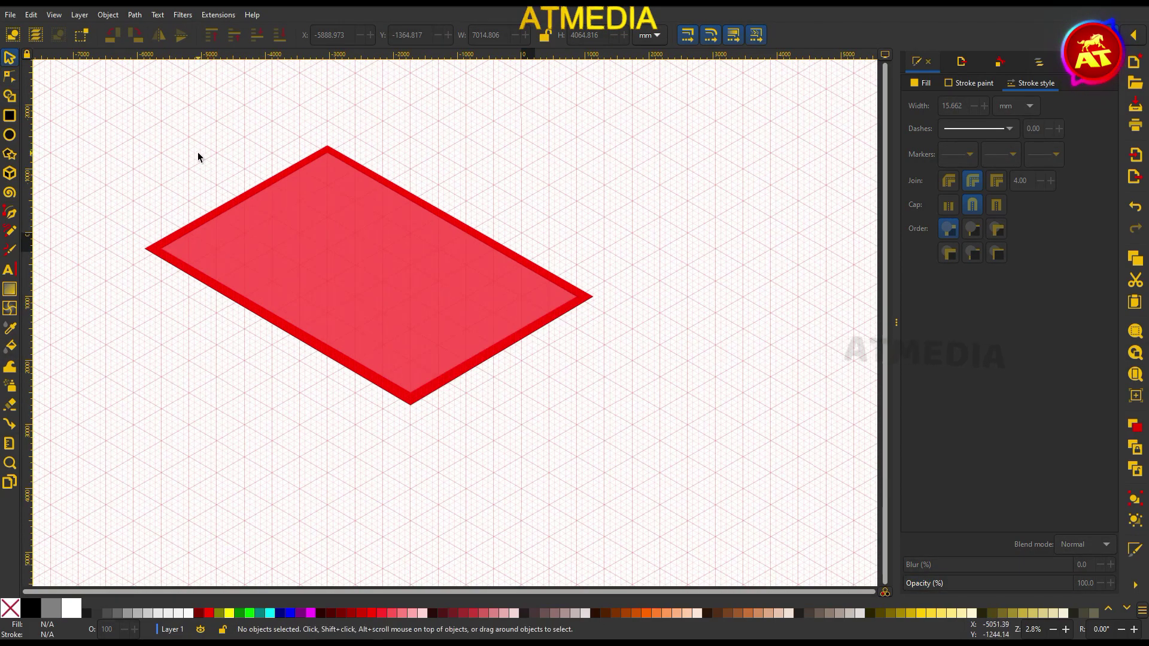
pyautogui.scroll(1, 321, 318)
pyautogui.scroll(1, 204, 230)
pyautogui.press('b')
pyautogui.hscroll(-4, 494, 111)
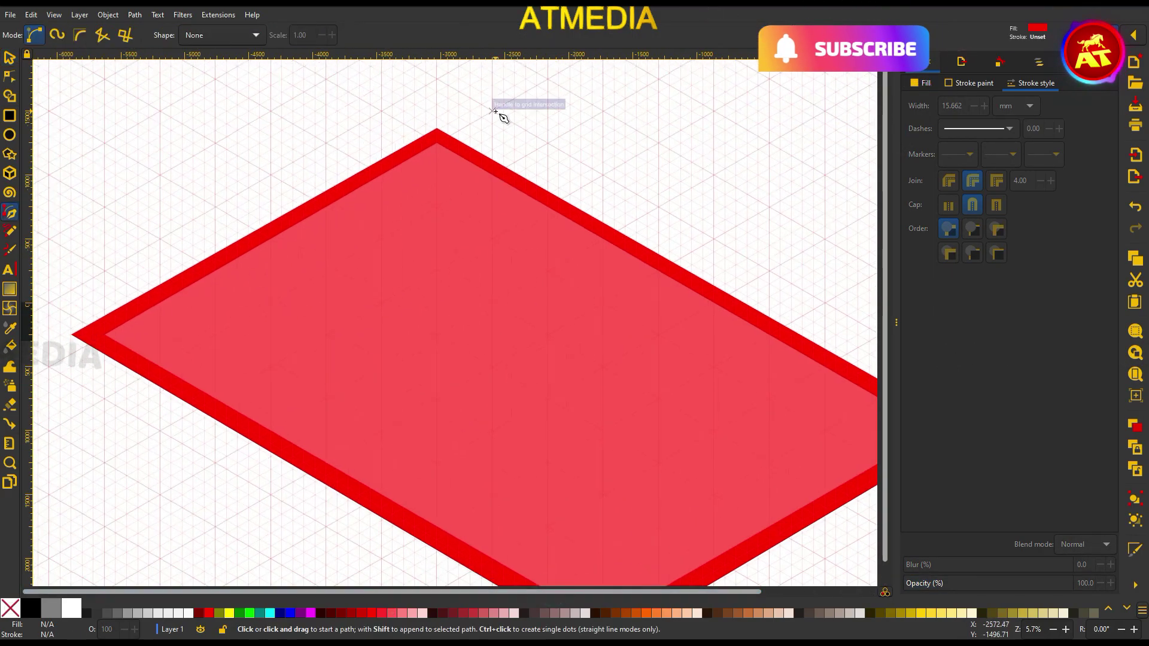
pyautogui.click(99, 338)
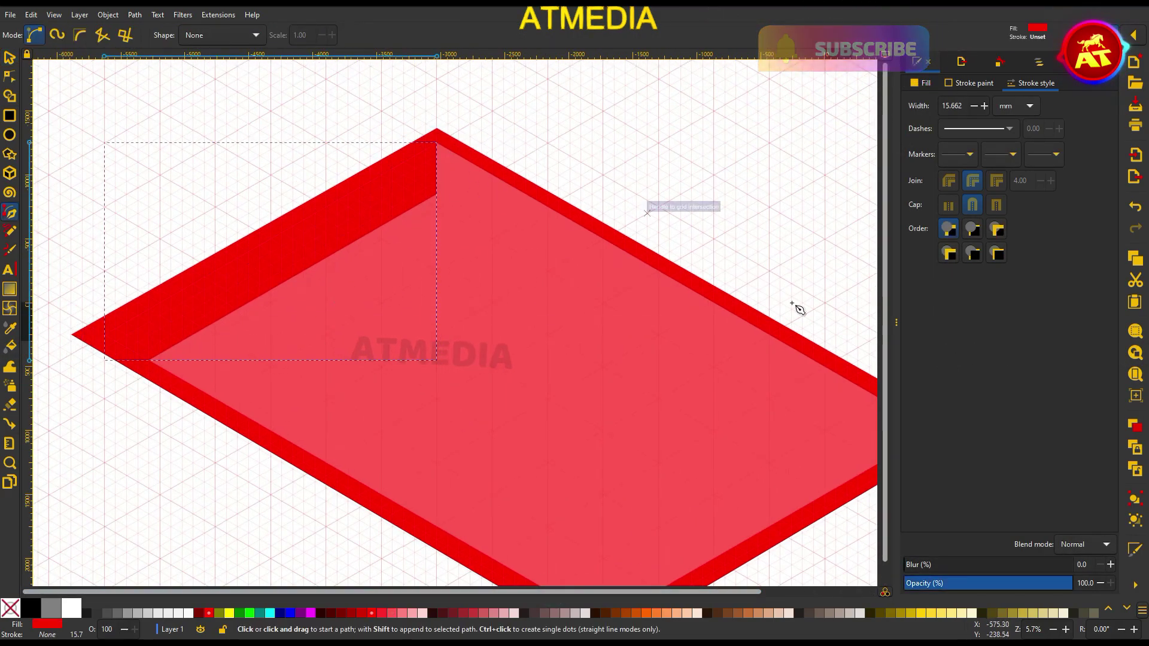
pyautogui.click(351, 613)
# Draw the right inner wall of the tray and bring the whole tray into view.
pyautogui.click(436, 192)
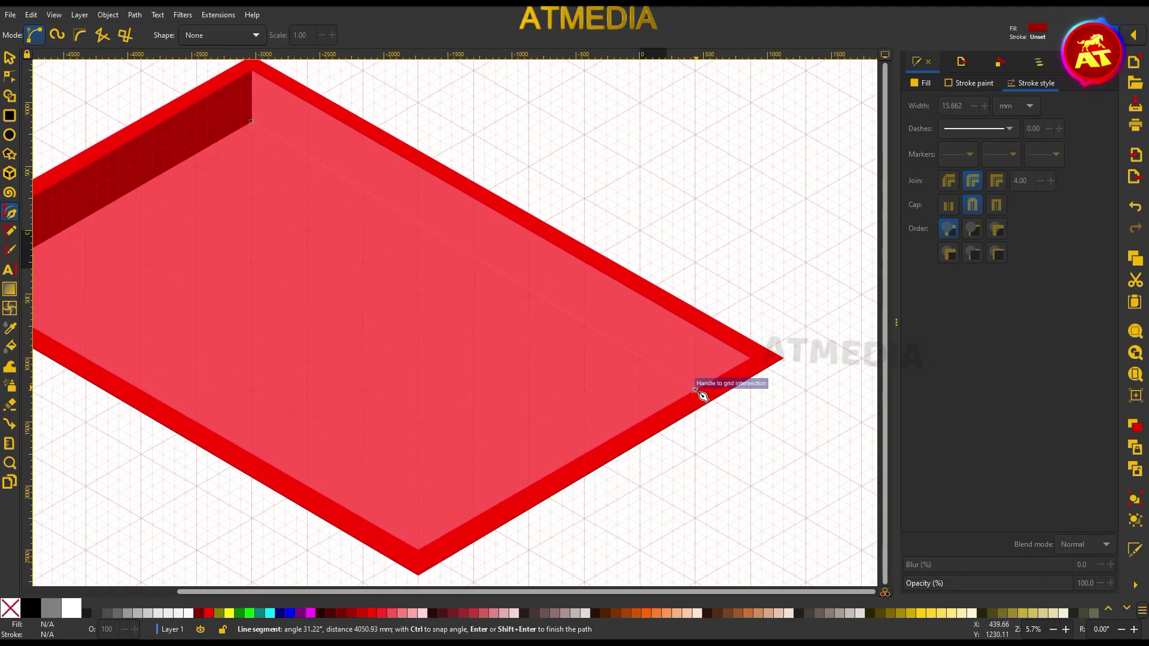
pyautogui.click(251, 120)
pyautogui.press('-')
pyautogui.press('s')
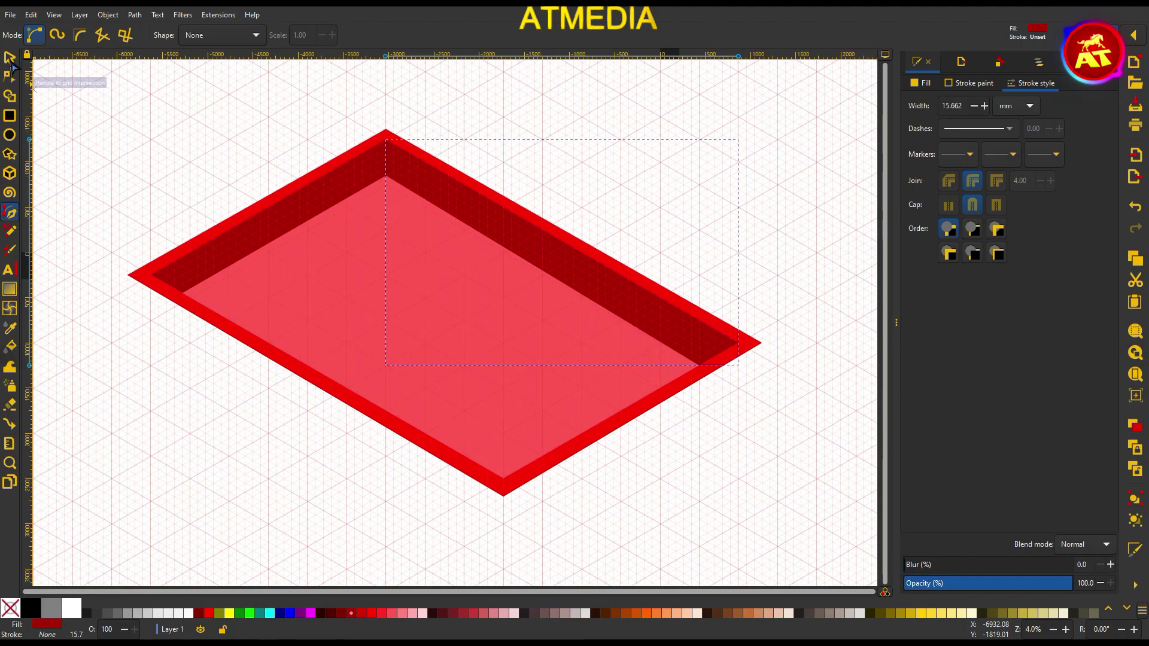
pyautogui.press('Escape')
# Draw the tray's front side faces with a curved front corner.
pyautogui.press('b')
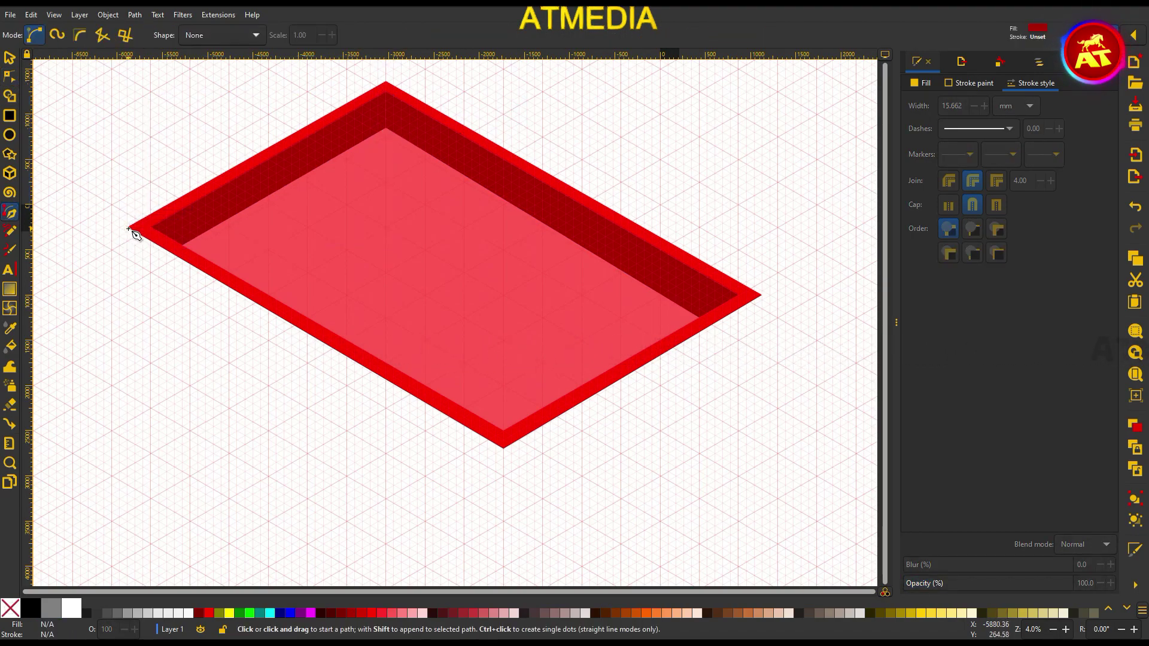
pyautogui.moveTo(136, 253); pyautogui.dragTo(142, 259)
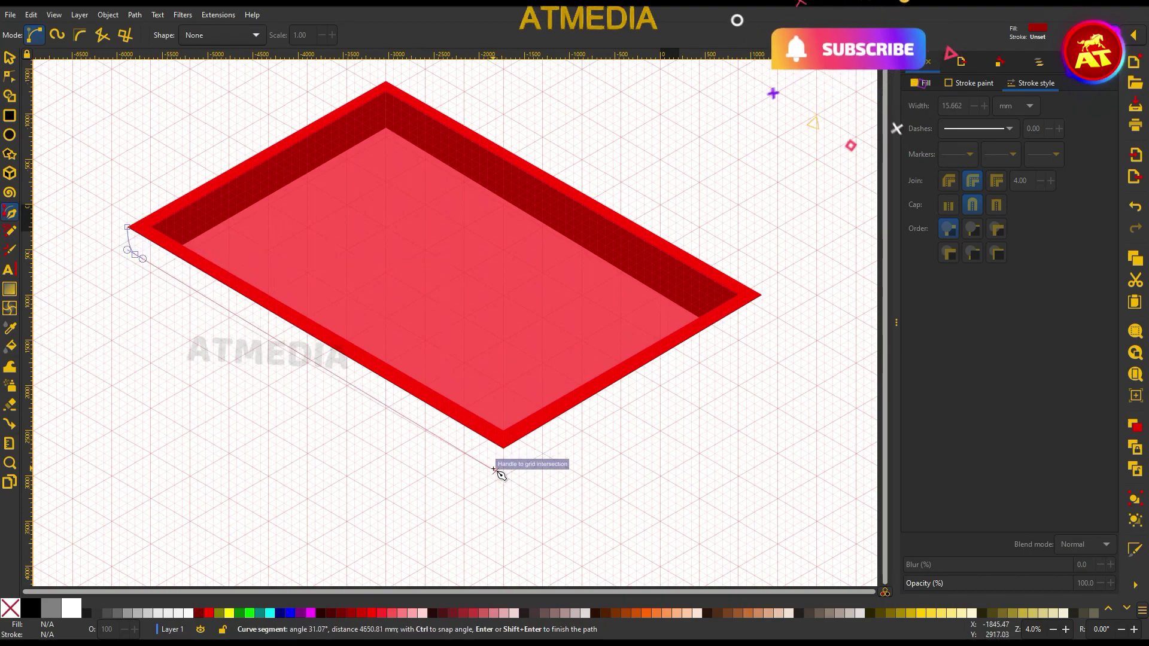
pyautogui.moveTo(487, 466); pyautogui.dragTo(510, 427)
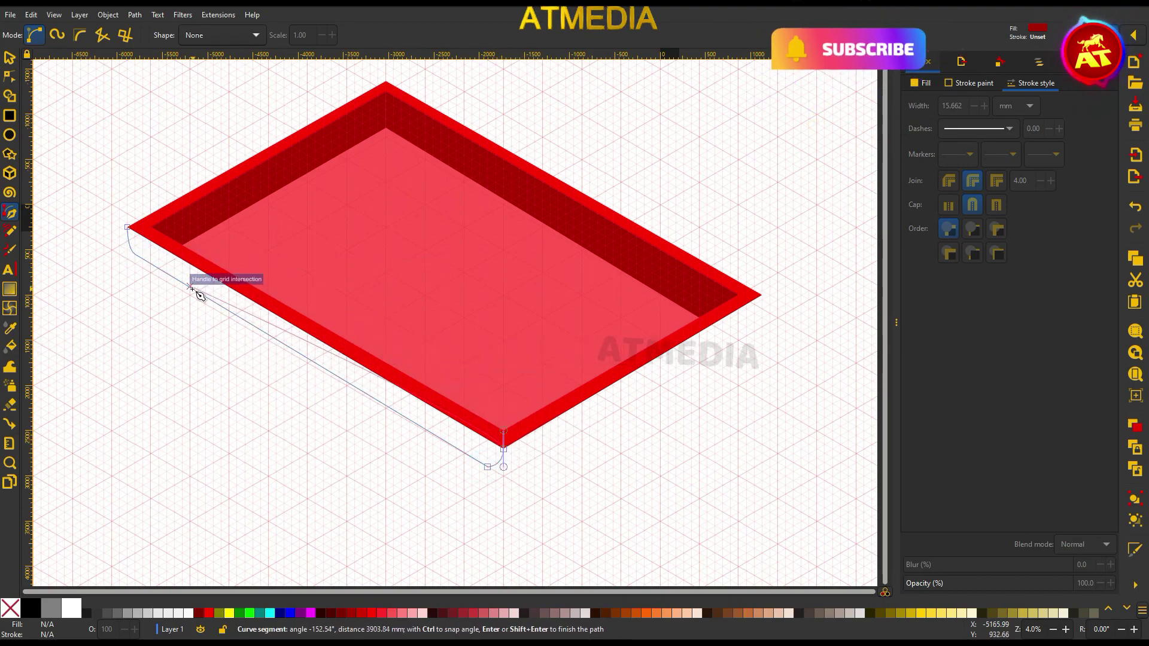
pyautogui.click(127, 227)
pyautogui.click(525, 448)
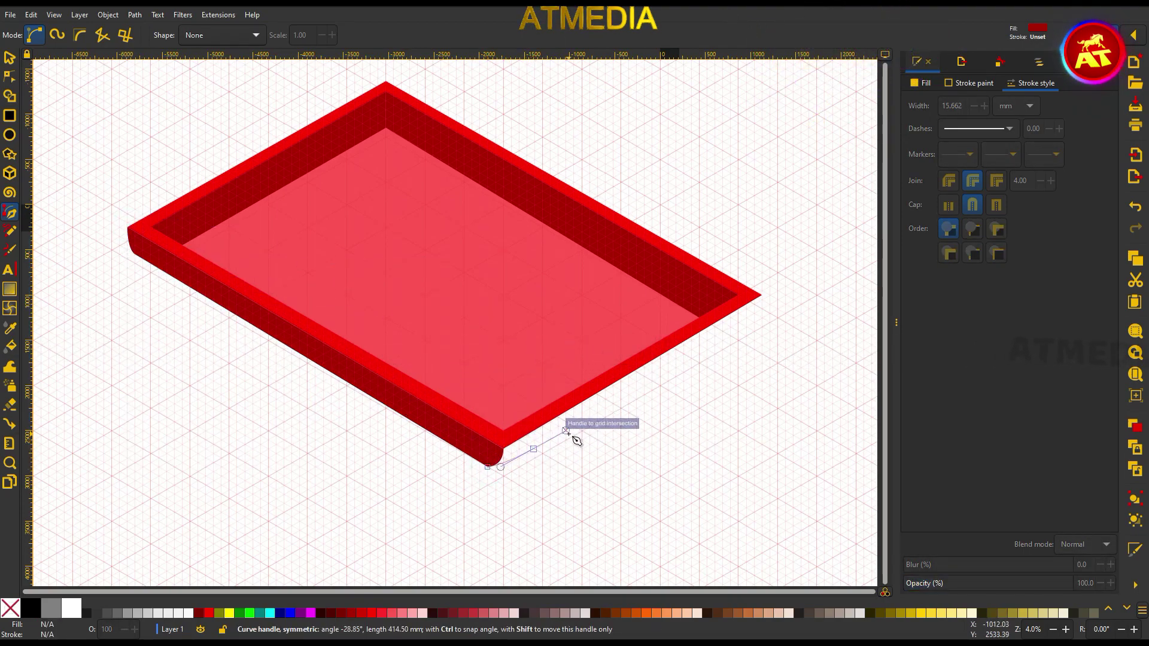
pyautogui.moveTo(566, 431); pyautogui.dragTo(567, 430)
pyautogui.click(761, 298)
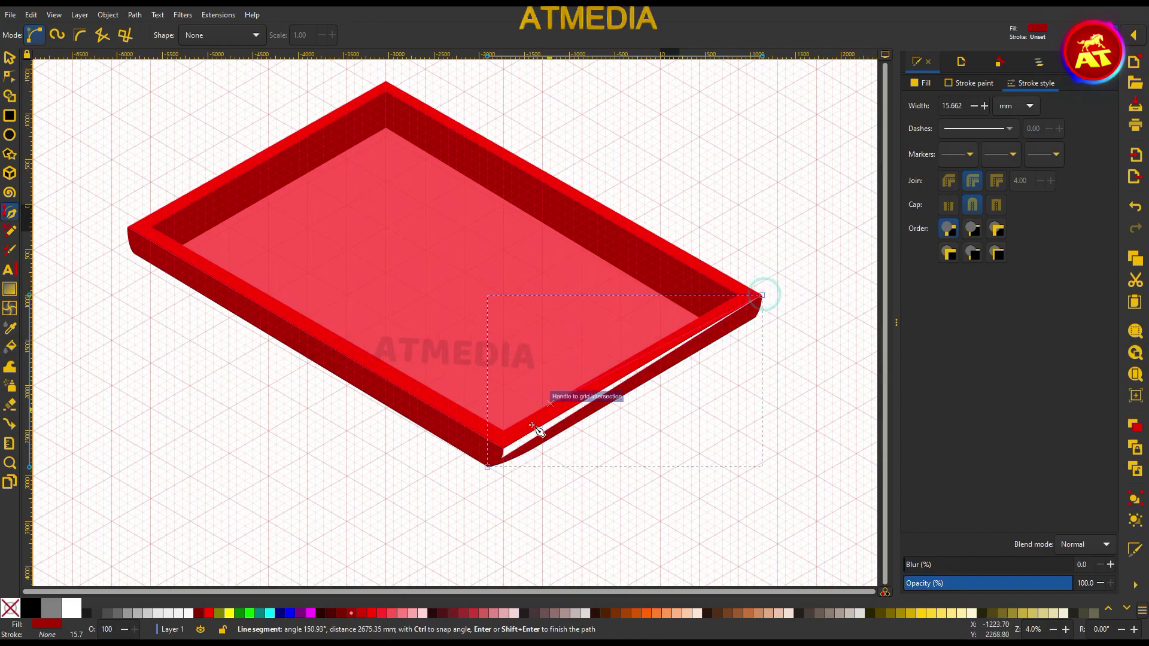
# Adjust the side face's bottom curve node to finish the rim.
pyautogui.click(487, 467)
pyautogui.click(9, 56)
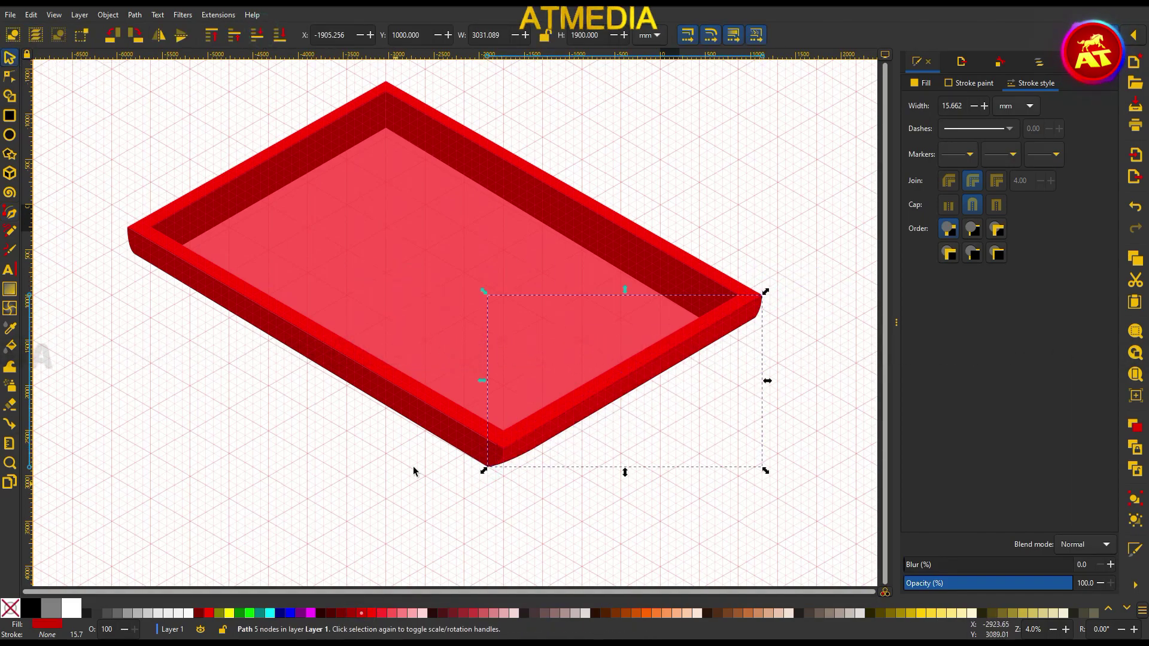
pyautogui.press('n')
pyautogui.moveTo(492, 470); pyautogui.dragTo(514, 473)
pyautogui.press('Escape')
pyautogui.scroll(2, 501, 471)
pyautogui.scroll(-3, 482, 341)
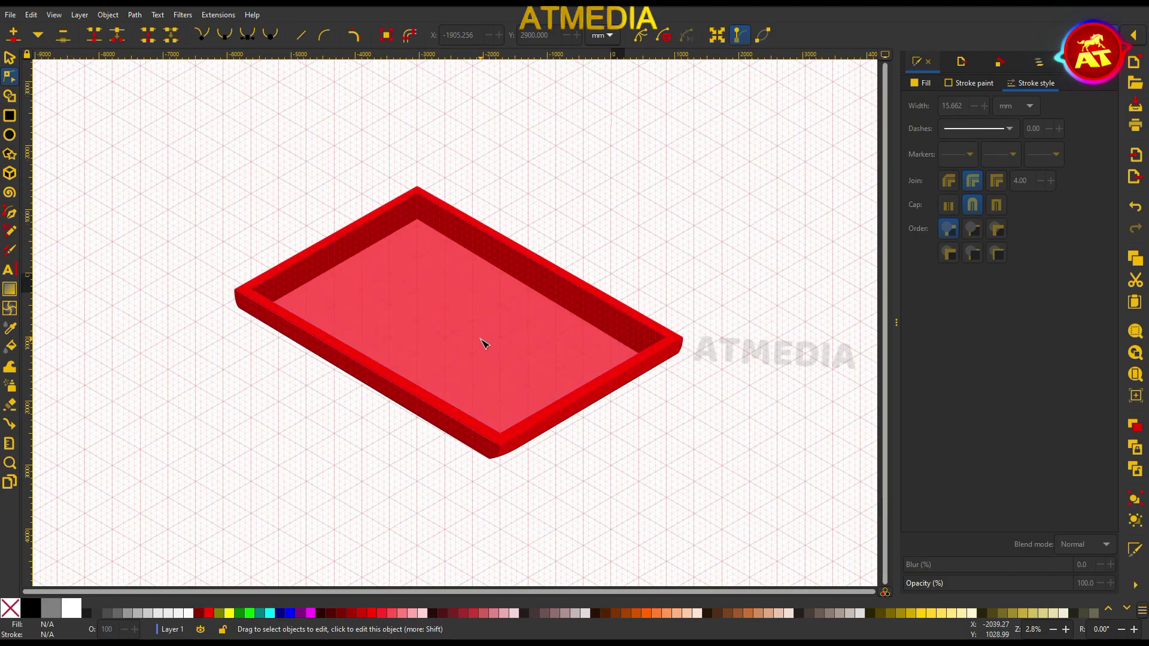
pyautogui.scroll(-2, 397, 428)
pyautogui.scroll(1, 397, 428)
pyautogui.click(10, 212)
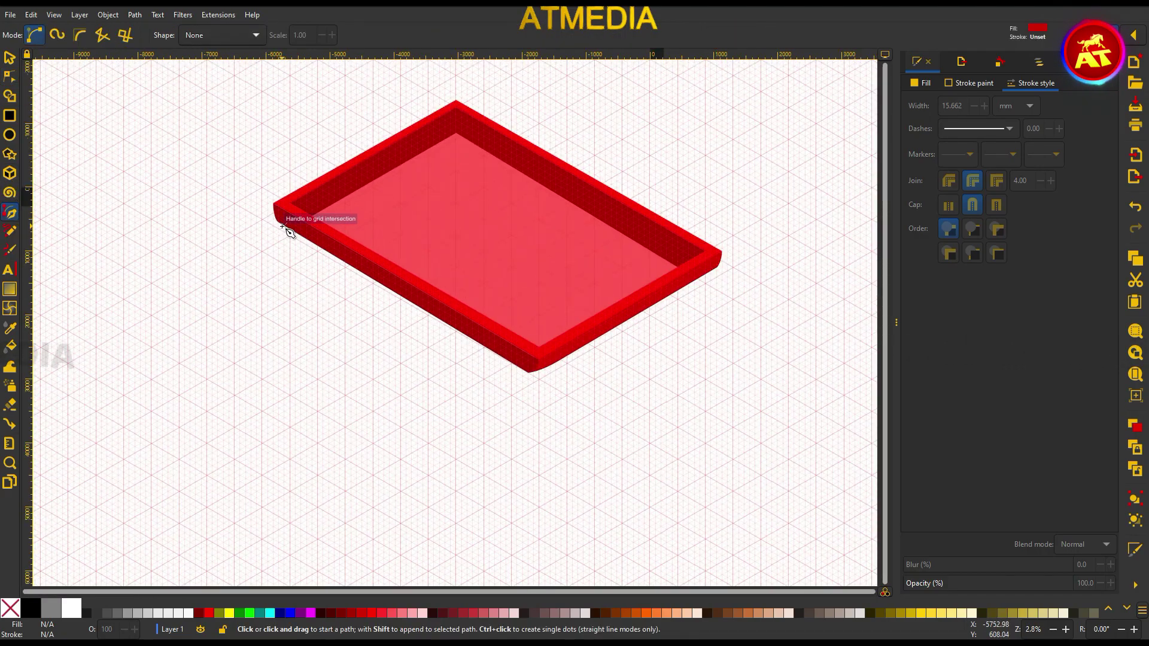
# Draw the left band under the roof, fill it #FFB380, and tidy its nodes.
pyautogui.click(288, 255)
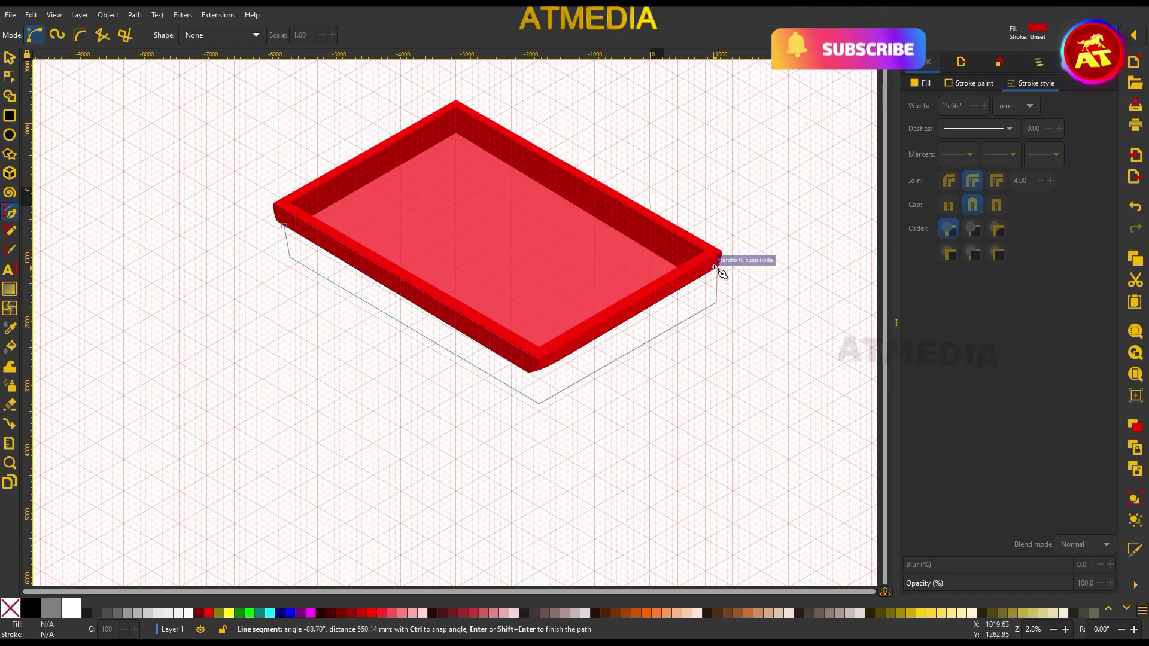
pyautogui.doubleClick(540, 366)
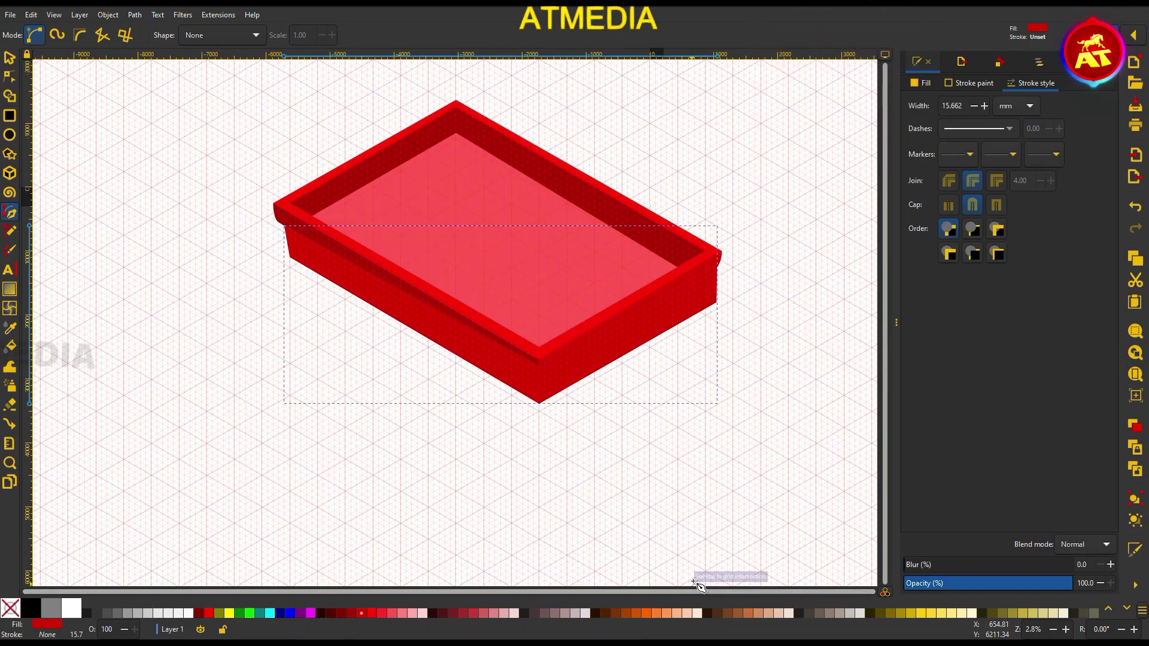
pyautogui.click(666, 613)
pyautogui.click(10, 77)
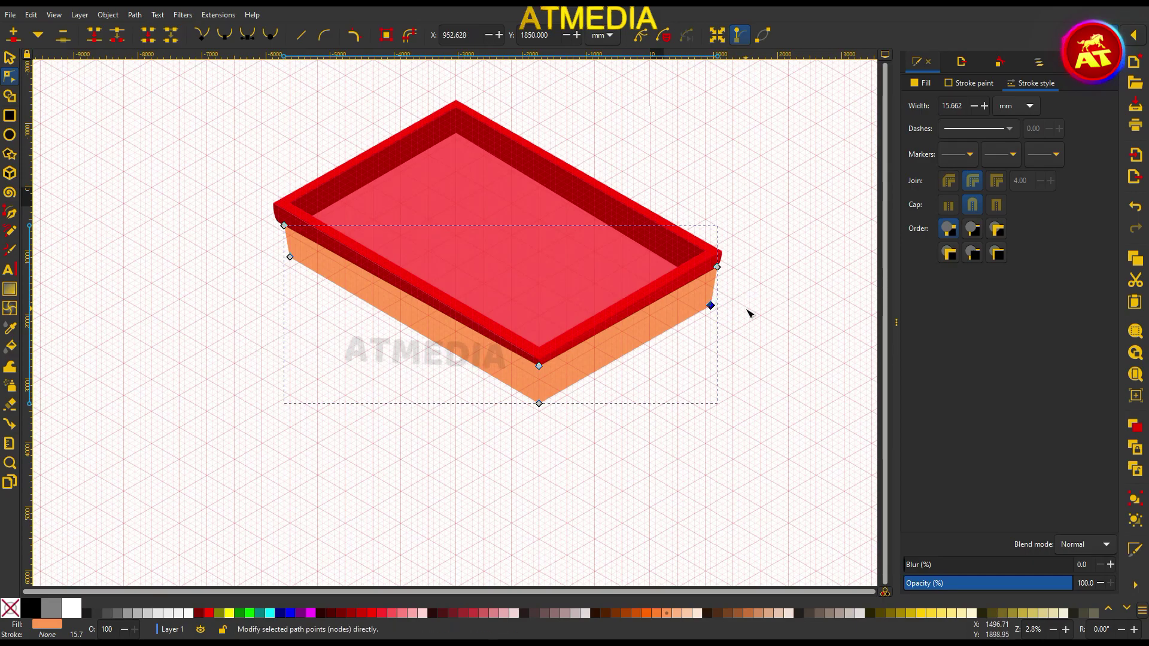
pyautogui.scroll(3, 718, 305)
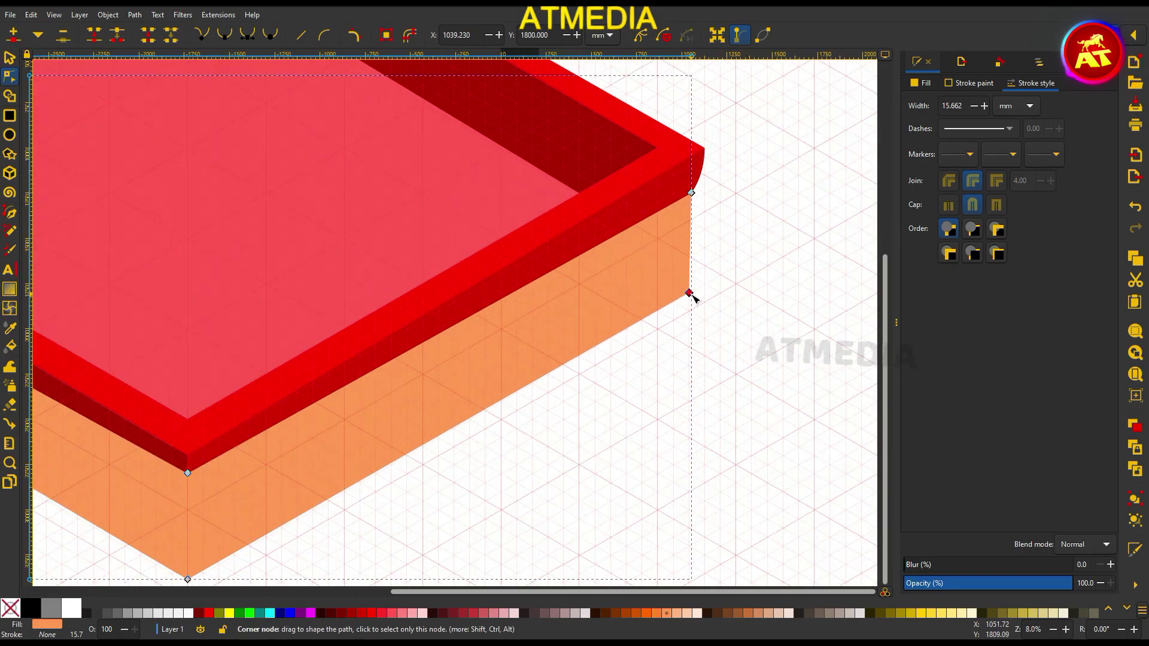
pyautogui.scroll(-3, 700, 307)
pyautogui.moveTo(636, 300); pyautogui.dragTo(693, 303)
pyautogui.press('Delete')
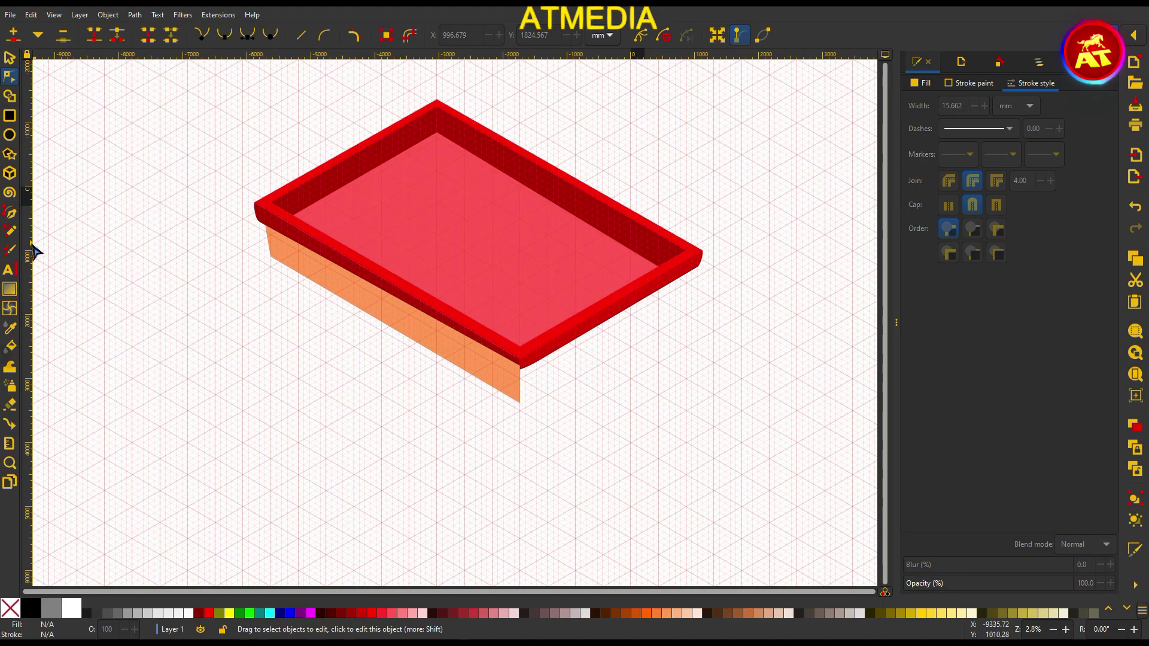
pyautogui.press('s')
pyautogui.press('Escape')
# Draw the right orange band under the roof and narrow it to fit.
pyautogui.click(11, 213)
pyautogui.click(519, 403)
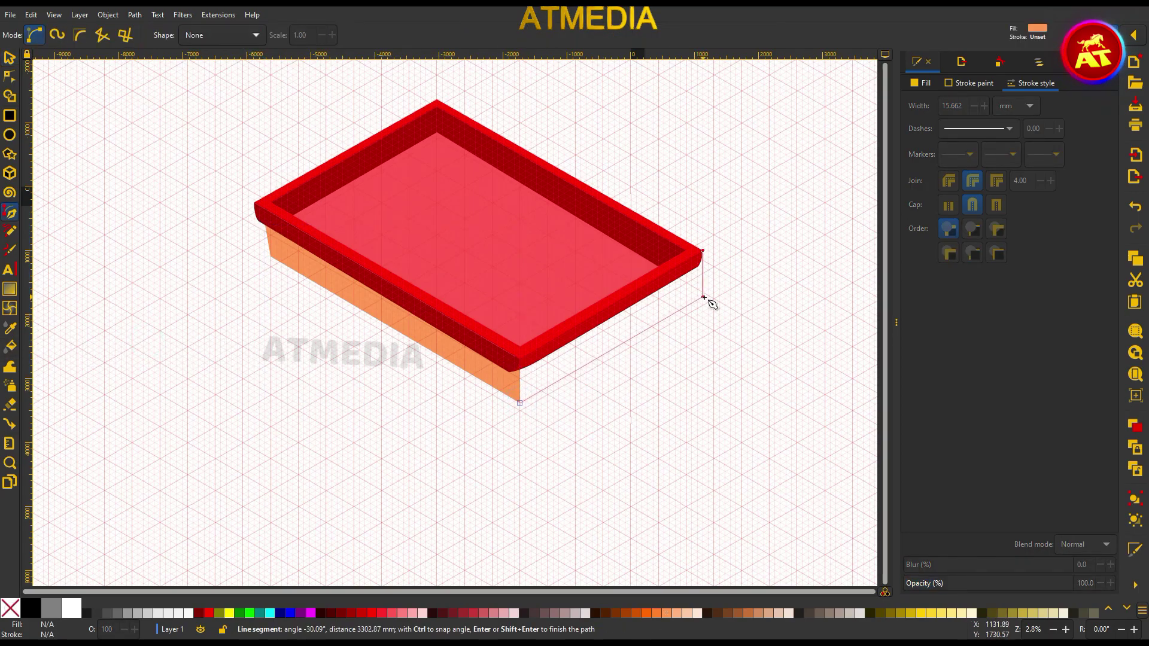
pyautogui.click(691, 305)
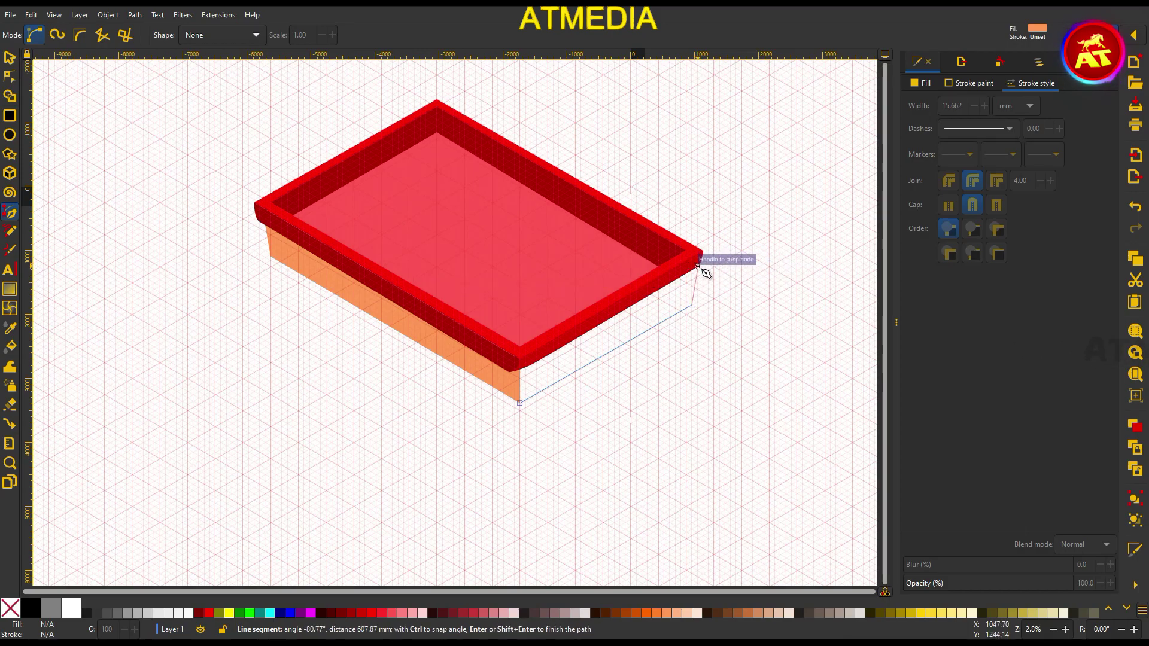
pyautogui.click(520, 363)
pyautogui.click(519, 403)
pyautogui.press('s')
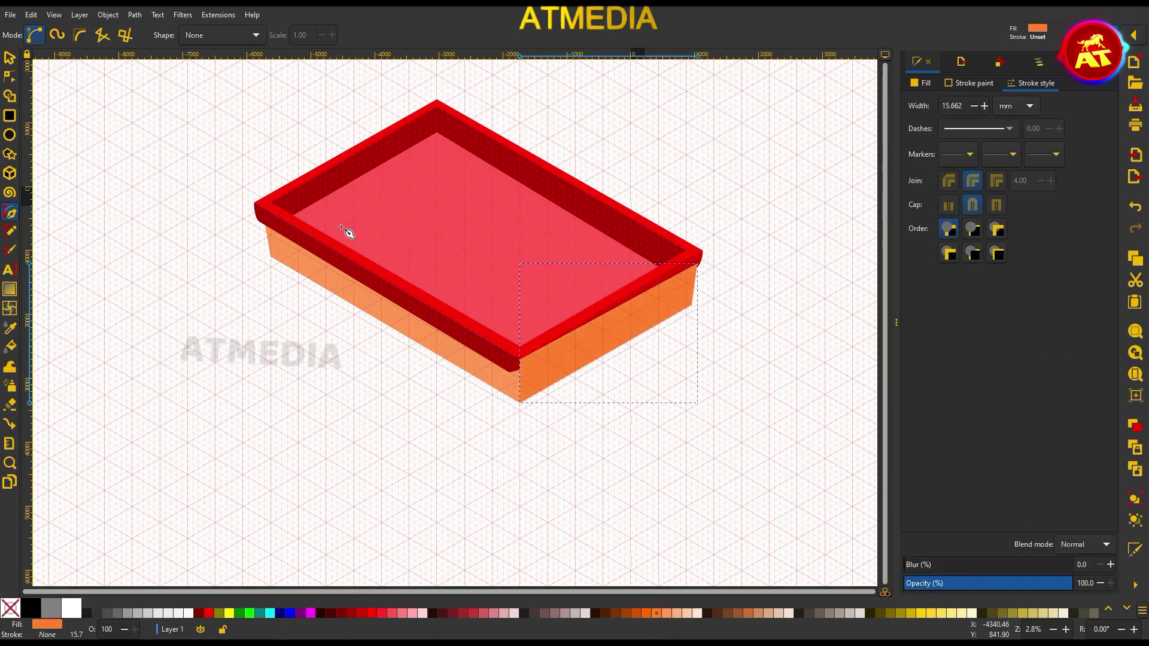
pyautogui.moveTo(704, 339); pyautogui.dragTo(700, 338)
pyautogui.press('Escape')
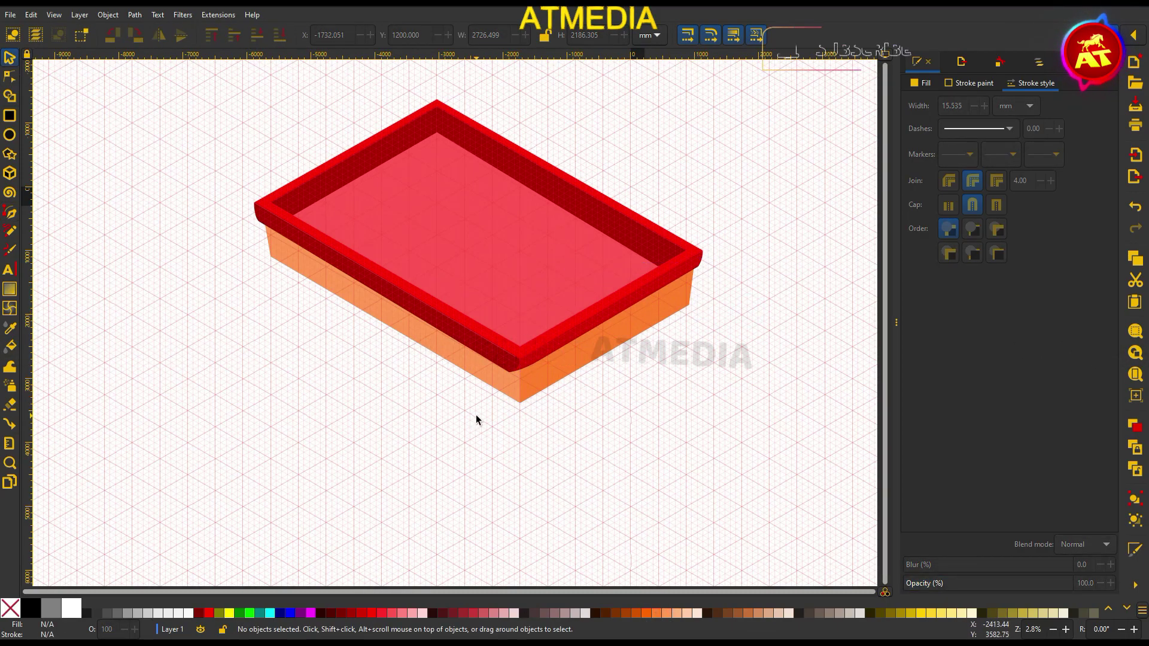
# Start the tall left wall outline at its lower left corner.
pyautogui.press('b')
pyautogui.scroll(-3, 251, 190)
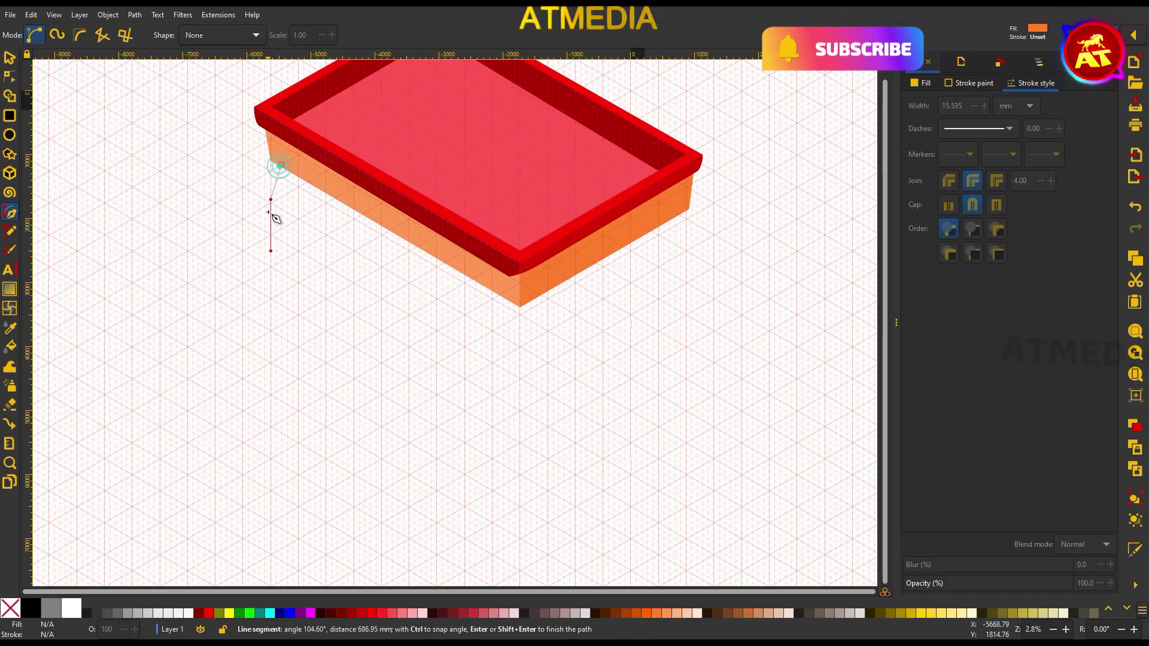
pyautogui.click(282, 399)
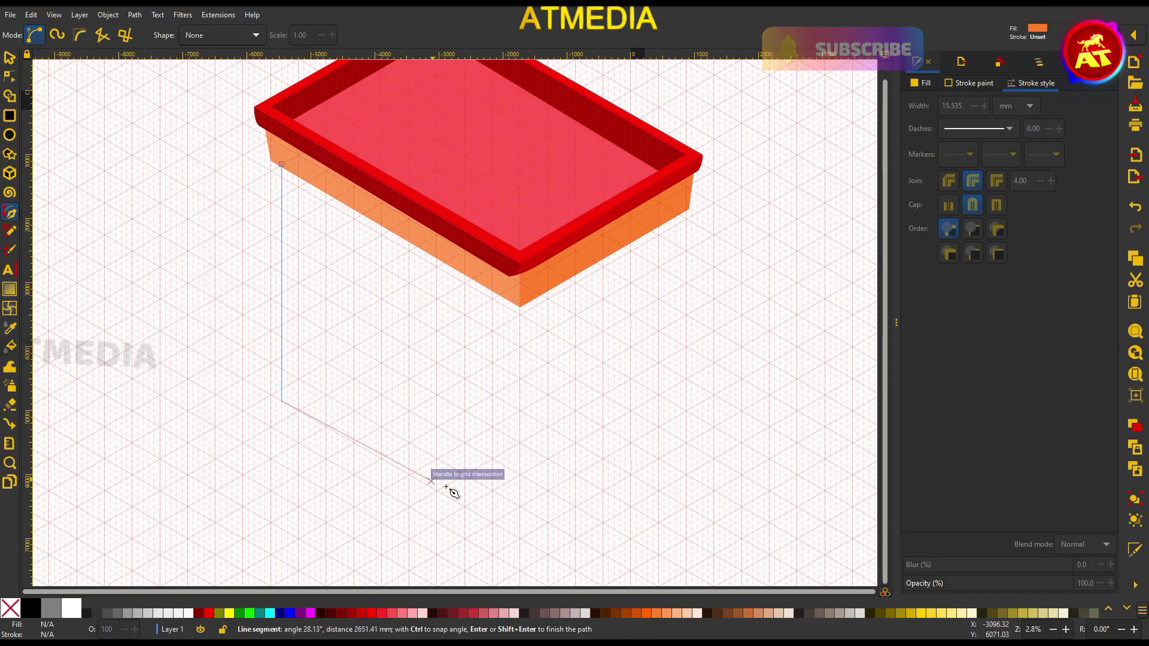
# Finish the left wall face and fill it pale yellow.
pyautogui.click(521, 538)
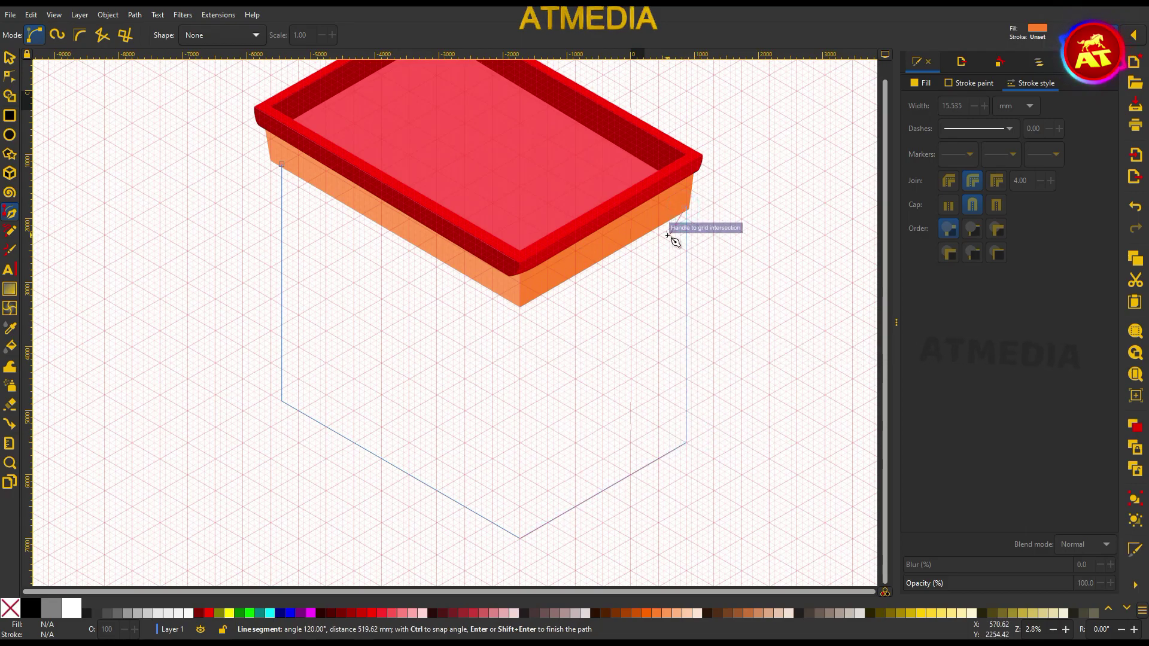
pyautogui.doubleClick(518, 309)
pyautogui.press('n')
pyautogui.scroll(3, 538, 388)
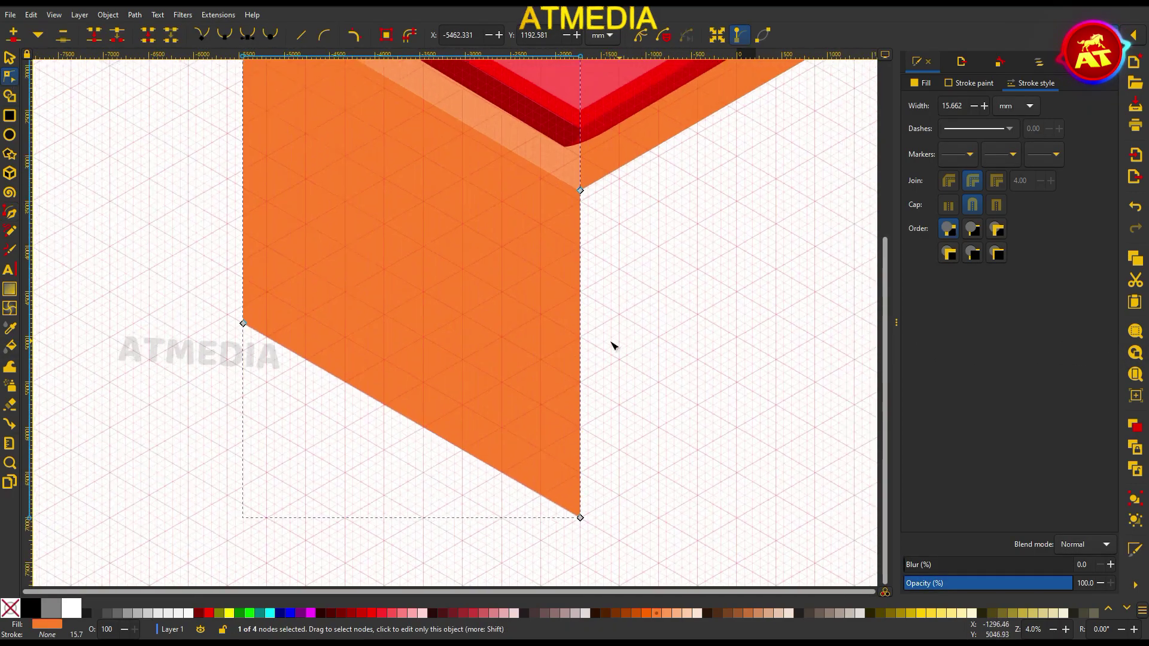
pyautogui.scroll(-2, 612, 345)
pyautogui.press('s')
pyautogui.click(962, 612)
pyautogui.scroll(-5, 658, 479)
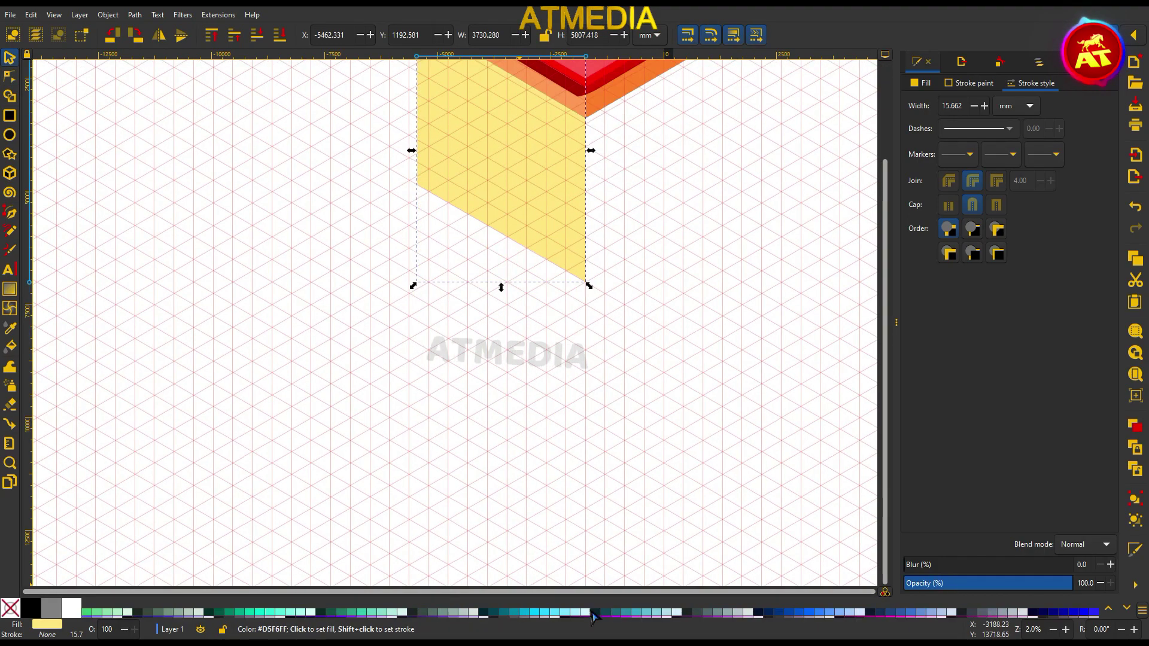
pyautogui.scroll(5, 295, 377)
# Draw the right wall face with a darker yellow fill.
pyautogui.press('b')
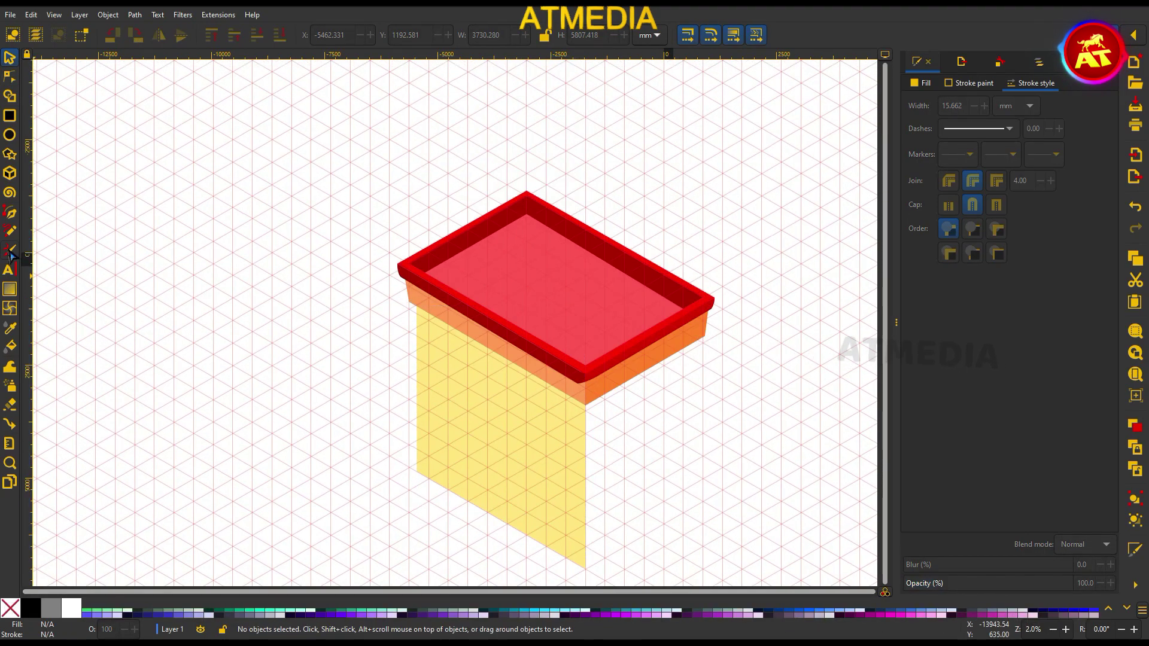
pyautogui.click(585, 473)
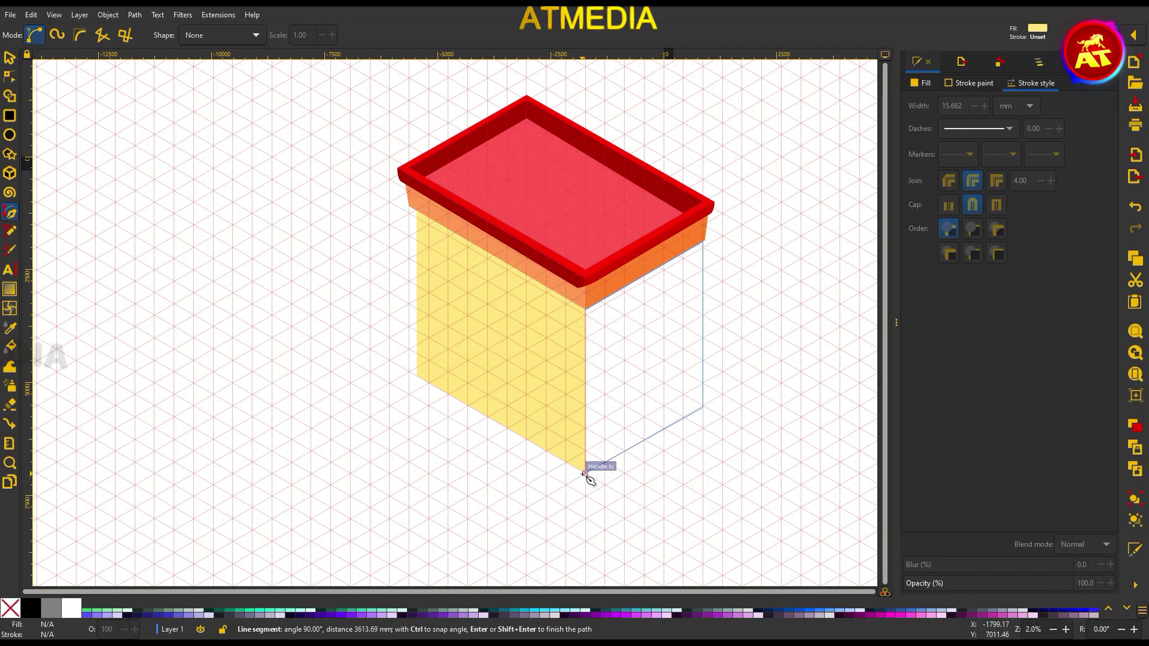
pyautogui.click(586, 474)
pyautogui.press('s')
pyautogui.click(261, 200)
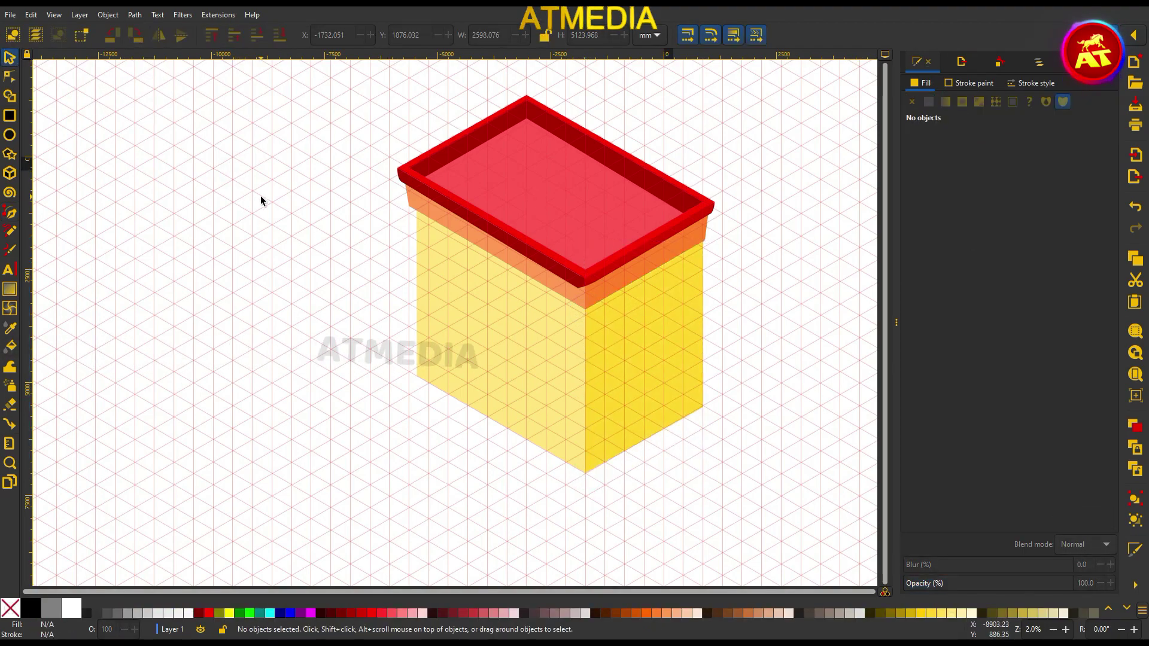
pyautogui.scroll(2, 618, 89)
# Draw the floor rhombus under the building and fill it light grey (S 0, L 77).
pyautogui.press('b')
pyautogui.click(417, 259)
pyautogui.click(416, 372)
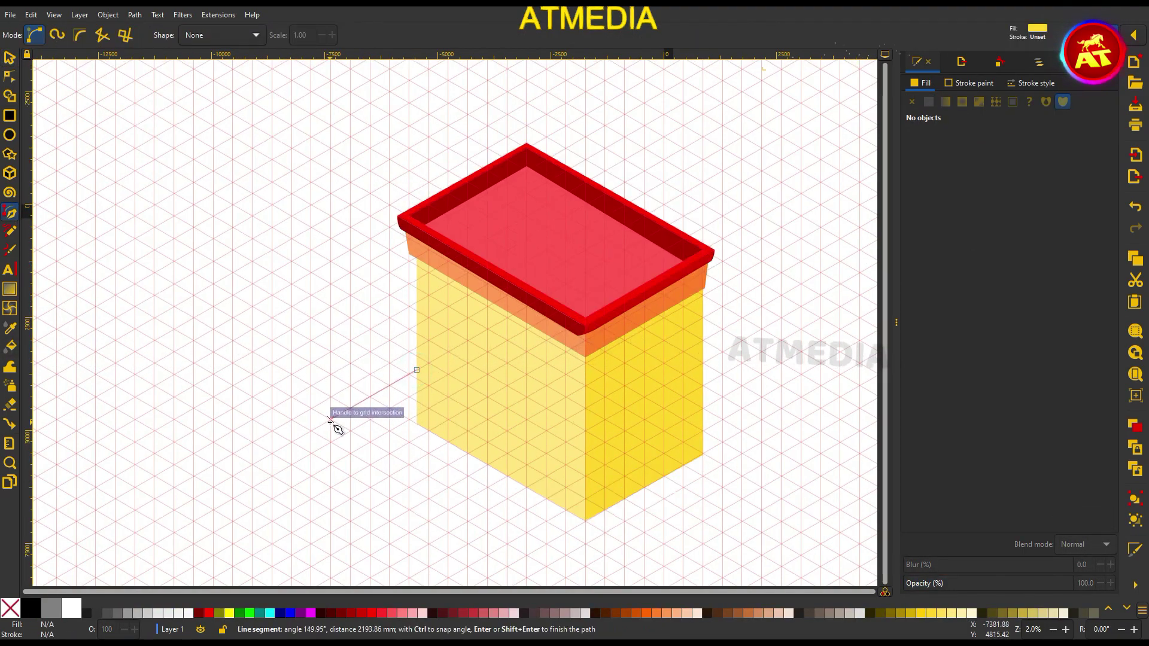
pyautogui.click(292, 441)
pyautogui.scroll(-4, 296, 441)
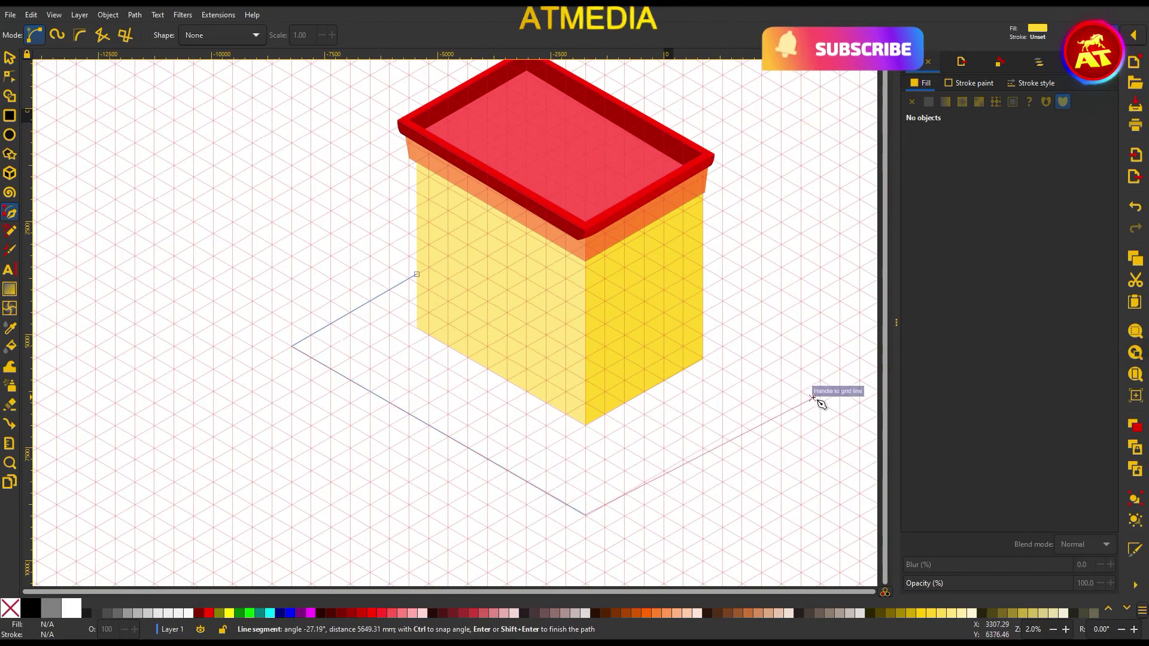
pyautogui.click(704, 321)
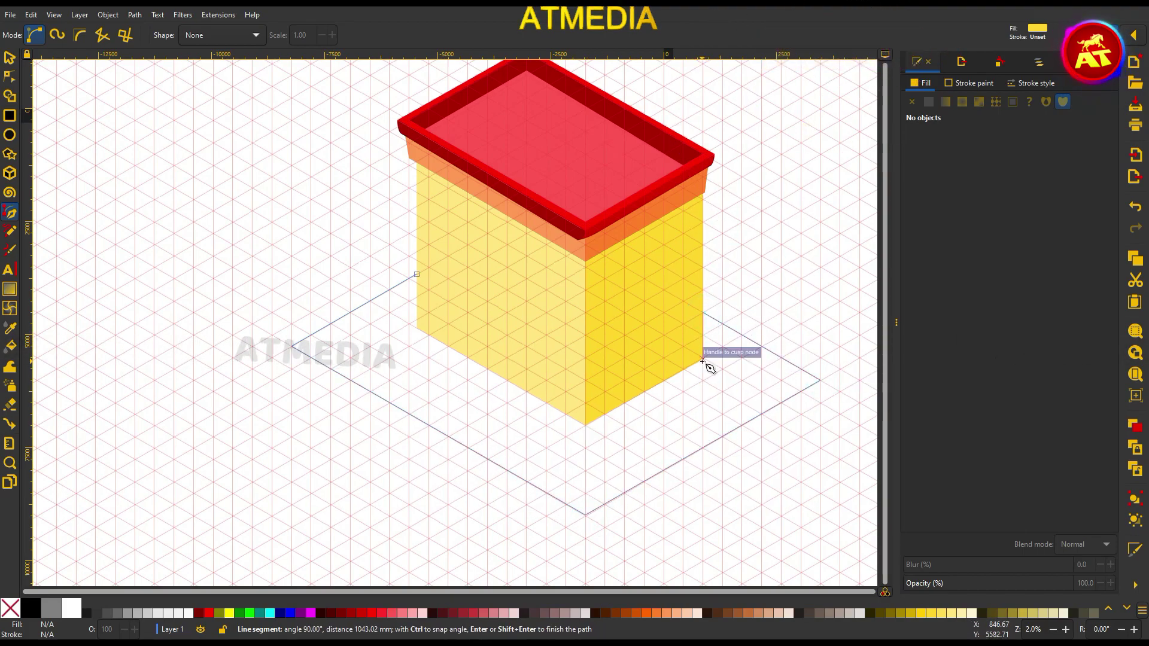
pyautogui.click(417, 274)
pyautogui.moveTo(966, 190)
pyautogui.mouseDown()
pyautogui.moveTo(918, 191)
pyautogui.moveTo(1037, 209)
pyautogui.mouseUp()
pyautogui.press('Escape')
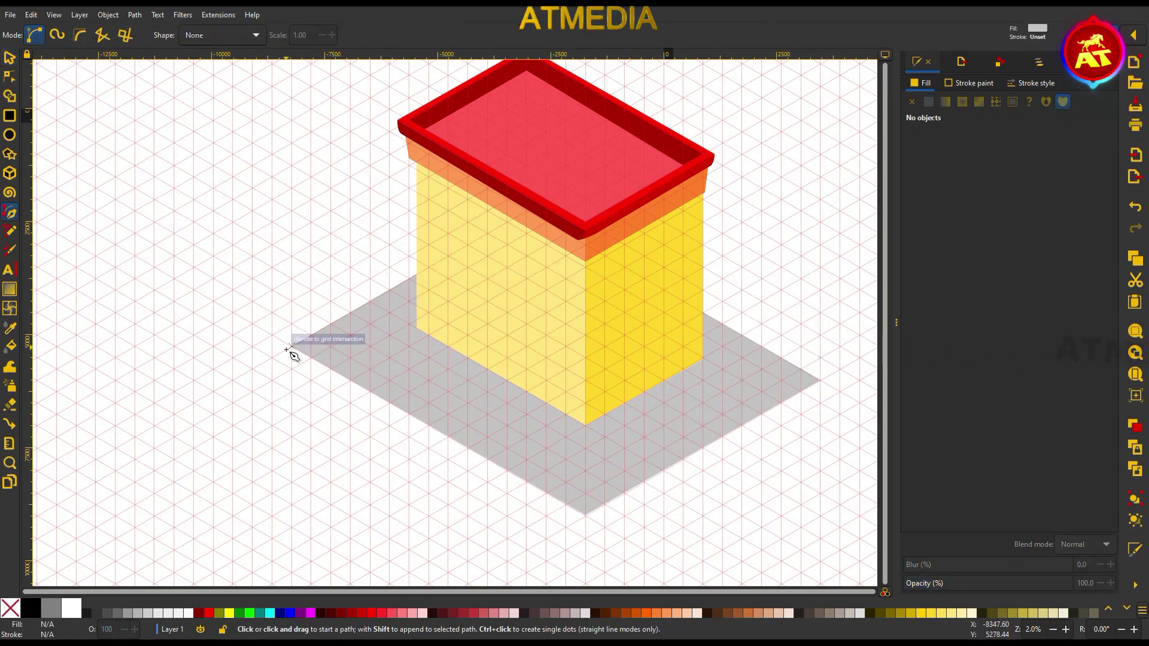
# Add the slab's two side faces and darken them to grey L 64.
pyautogui.click(586, 529)
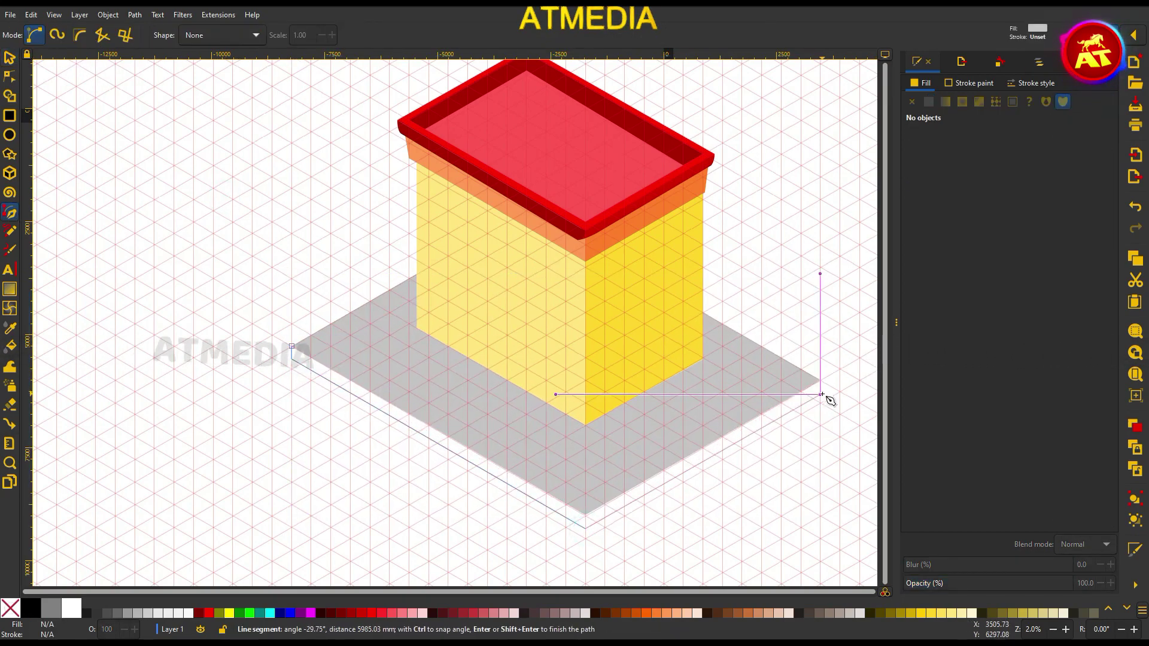
pyautogui.click(292, 346)
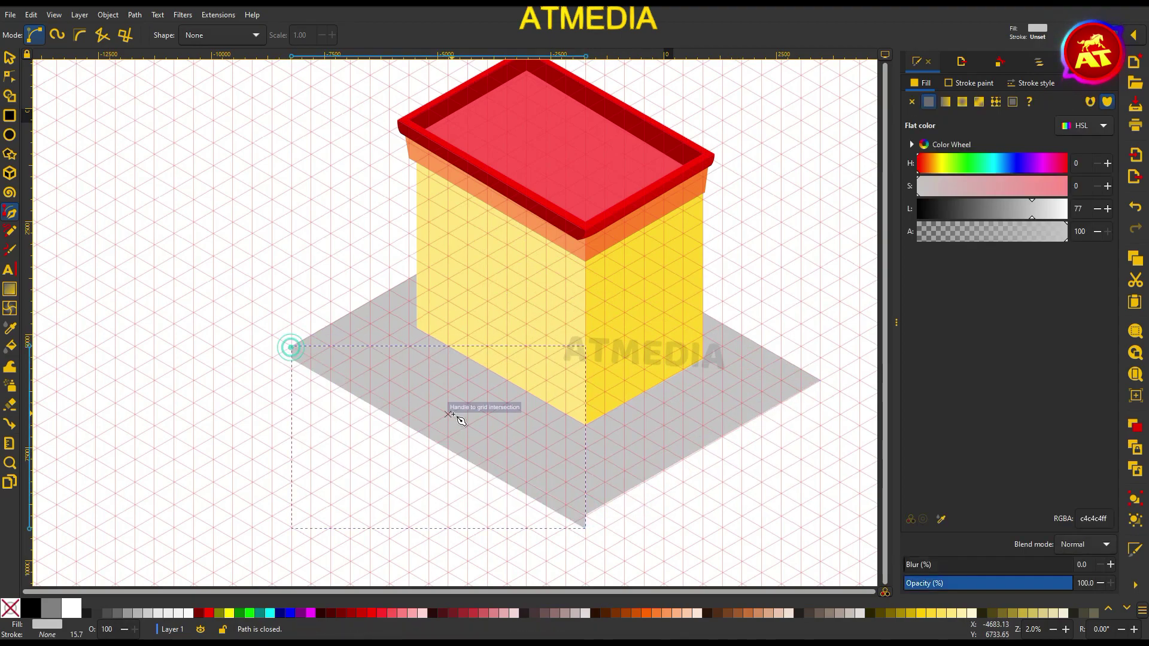
pyautogui.press('Escape')
pyautogui.click(586, 529)
pyautogui.click(820, 380)
pyautogui.moveTo(1031, 210); pyautogui.dragTo(1015, 209)
pyautogui.press('Escape')
pyautogui.press('s')
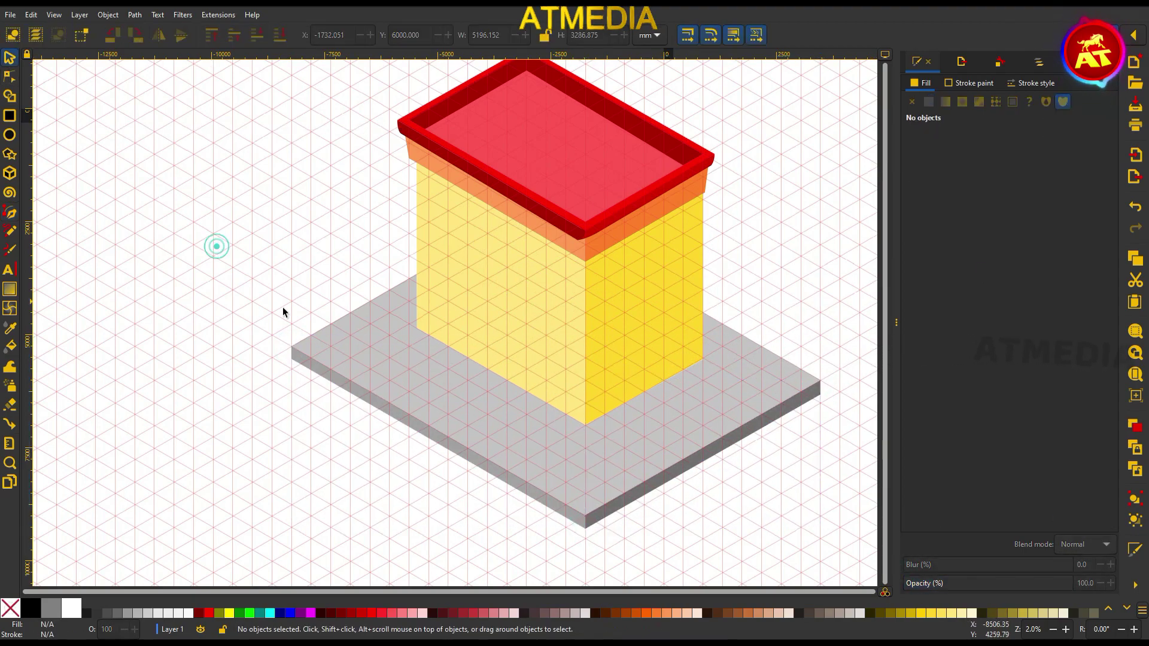
pyautogui.scroll(2, 413, 377)
pyautogui.keyDown('ctrl'); pyautogui.scroll(1, 541, 366); pyautogui.keyUp('ctrl')
pyautogui.scroll(2, 543, 366)
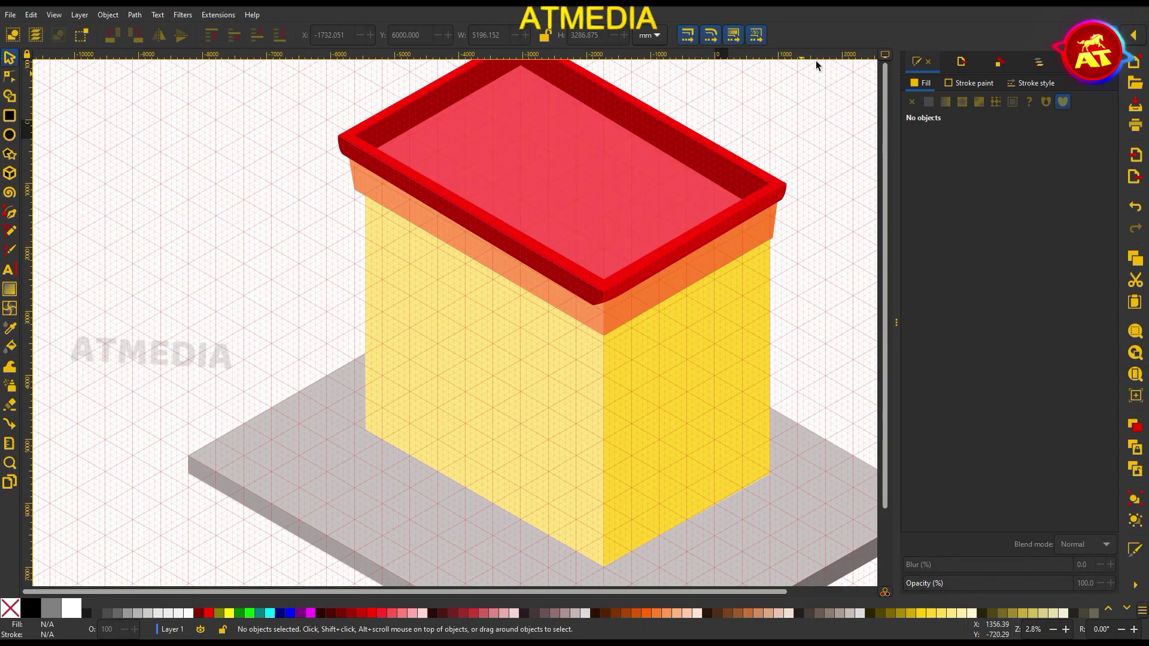
# Outline the grey sign board along the roof's front-left edge.
pyautogui.press('b')
pyautogui.scroll(2, 378, 210)
pyautogui.click(348, 206)
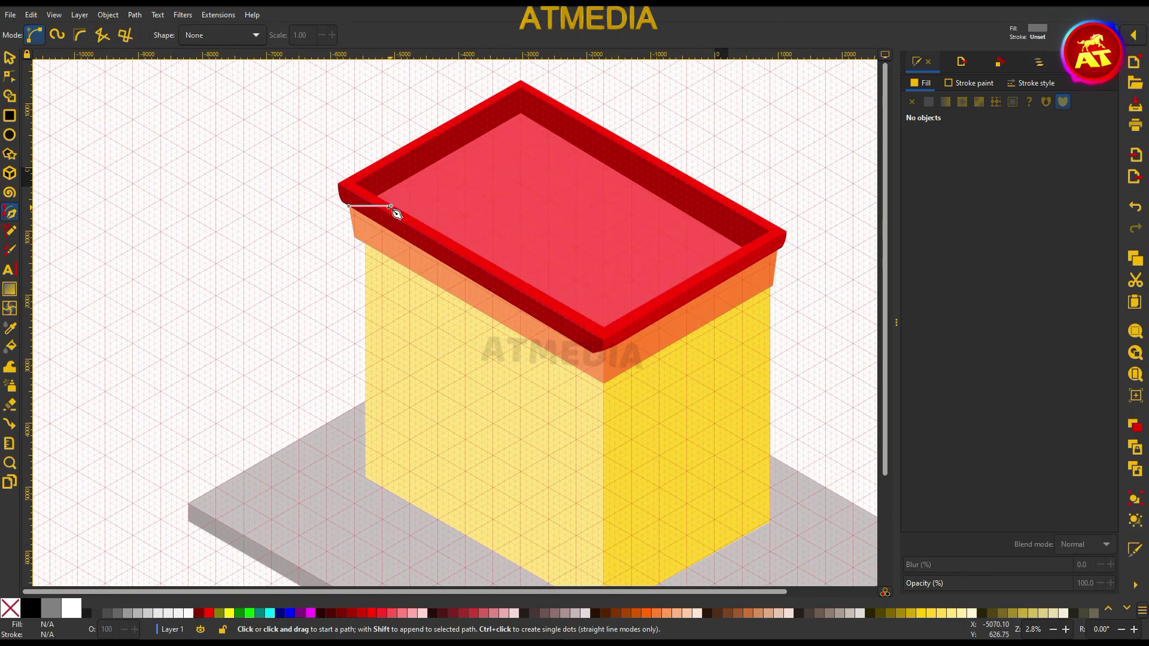
pyautogui.click(381, 258)
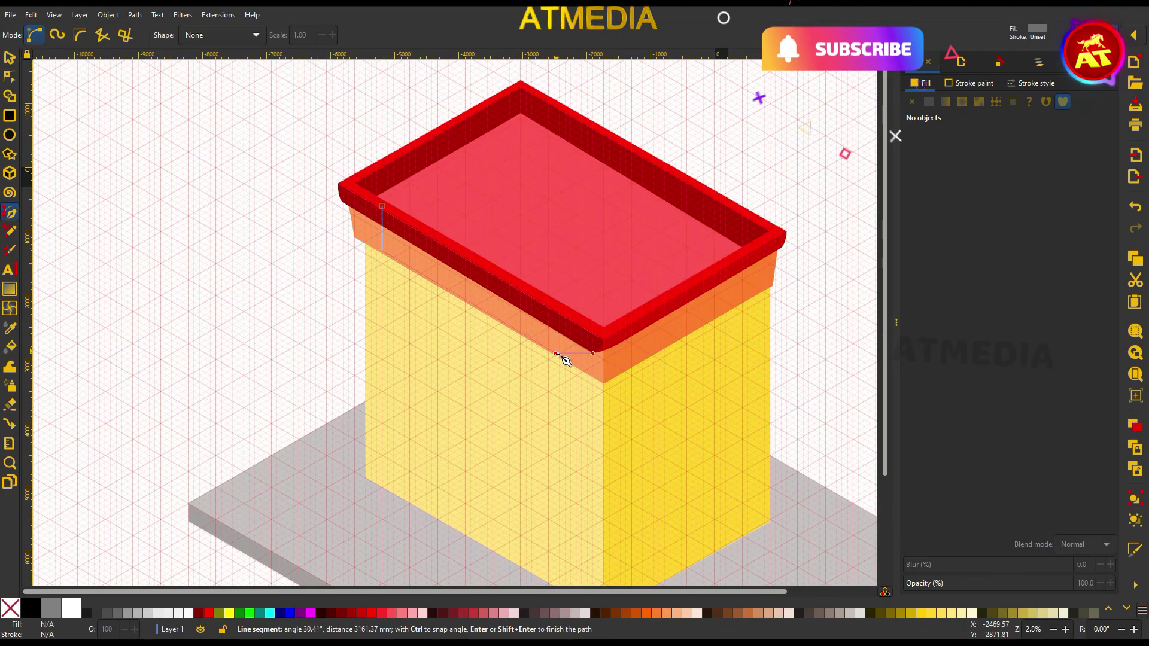
pyautogui.click(558, 299)
pyautogui.keyDown('ctrl'); pyautogui.scroll(2, 490, 263); pyautogui.keyUp('ctrl')
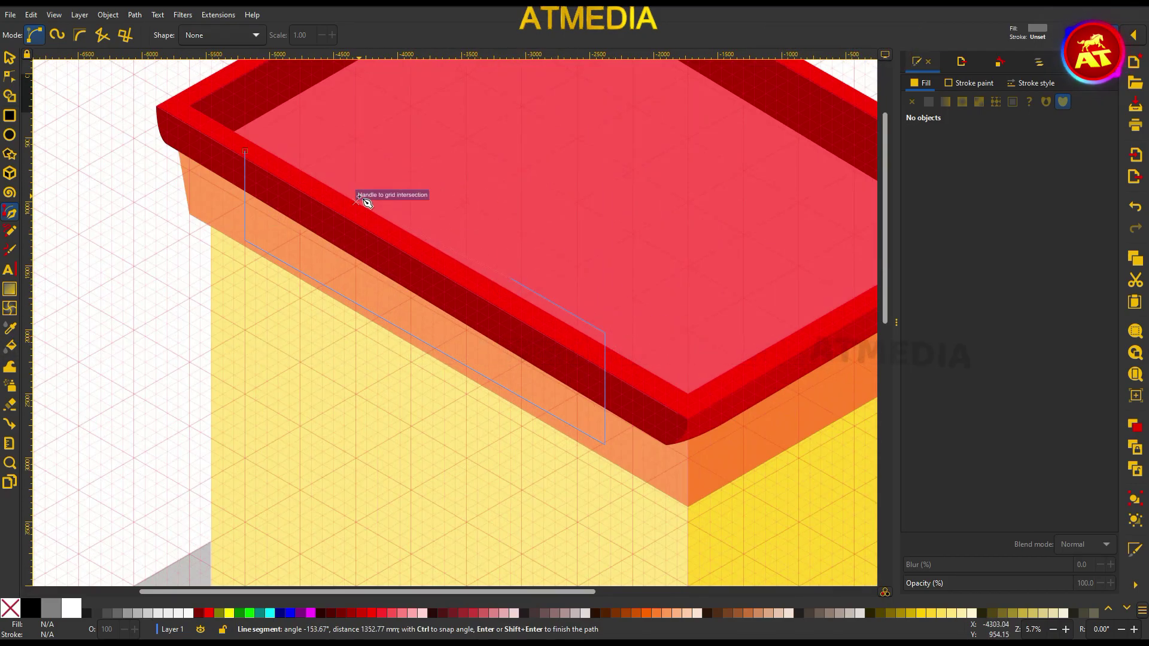
pyautogui.click(245, 153)
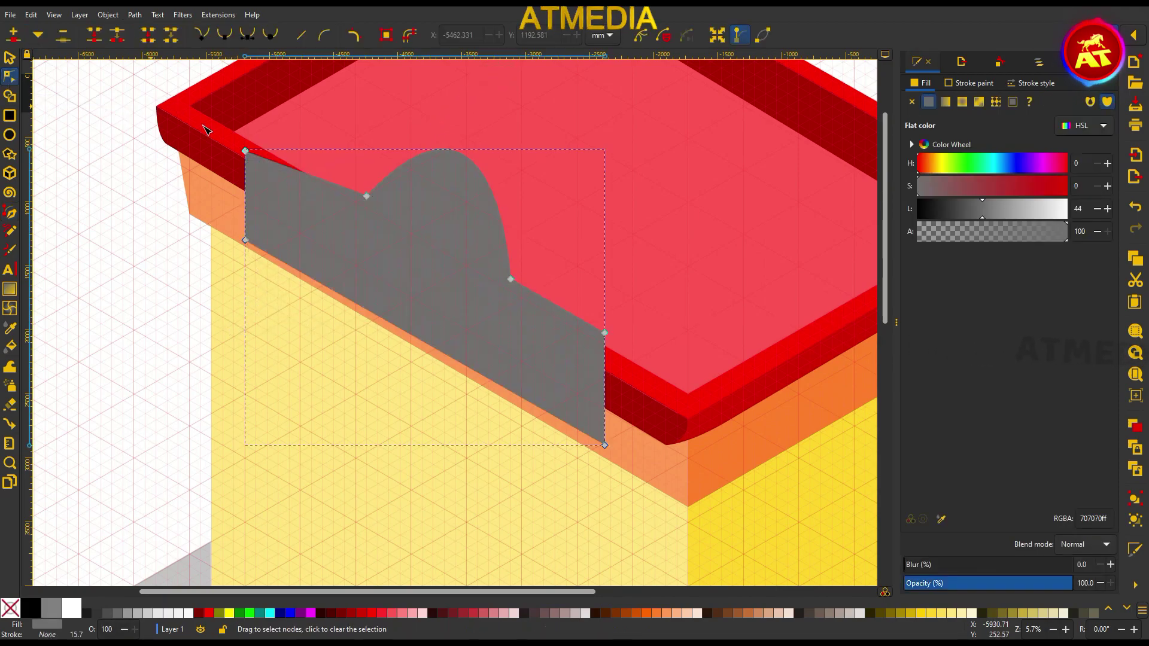
# Reshape the sign's nodes to seat it on the roof edge and round its arch.
pyautogui.click(9, 76)
pyautogui.moveTo(366, 194); pyautogui.dragTo(344, 208)
pyautogui.moveTo(511, 279); pyautogui.dragTo(514, 304)
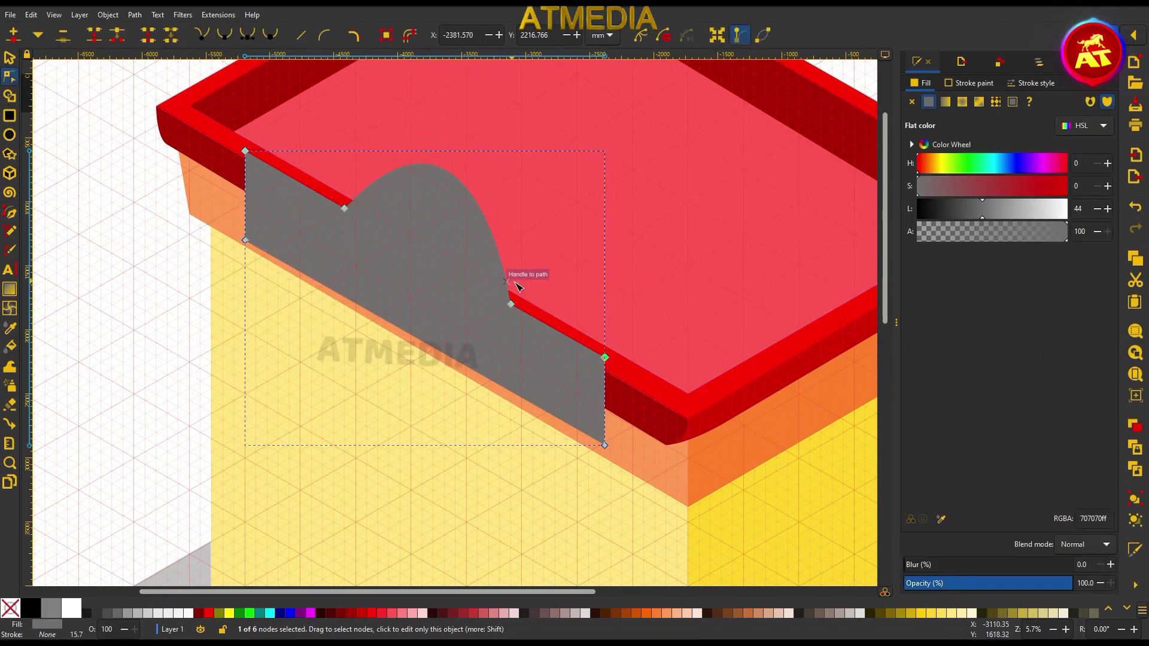
pyautogui.moveTo(494, 210); pyautogui.dragTo(489, 208)
pyautogui.scroll(2, 406, 178)
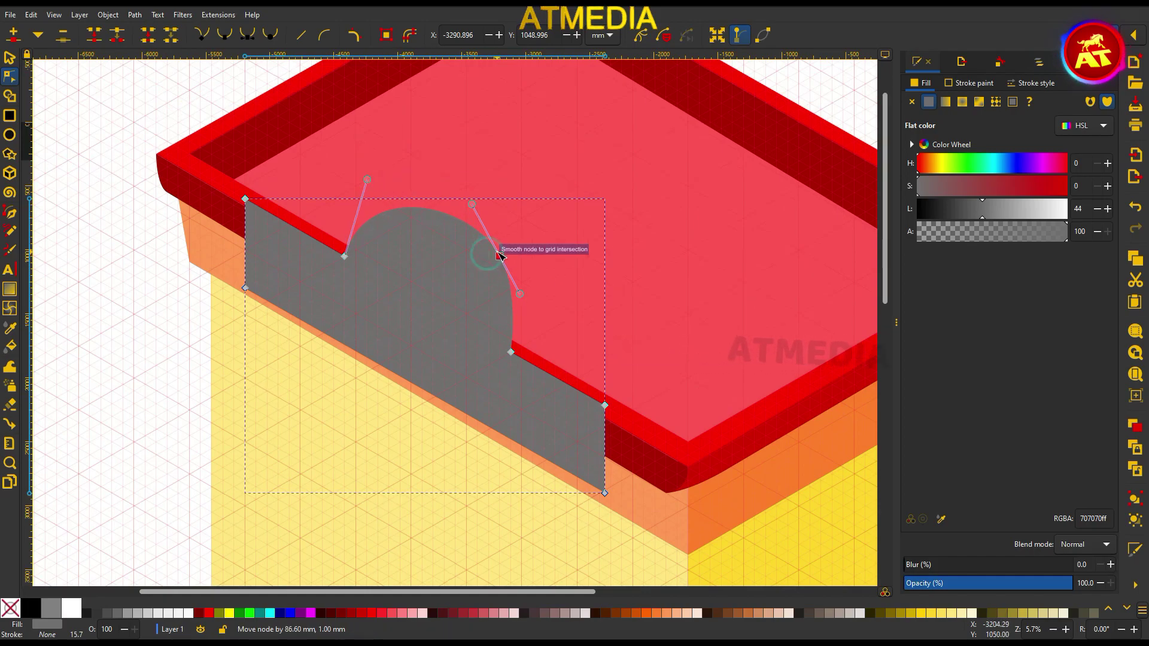
pyautogui.scroll(-3, 500, 256)
pyautogui.press('b')
pyautogui.scroll(4, 295, 231)
# Draw a thin dark strip along the grey sign board's top edge.
pyautogui.click(293, 227)
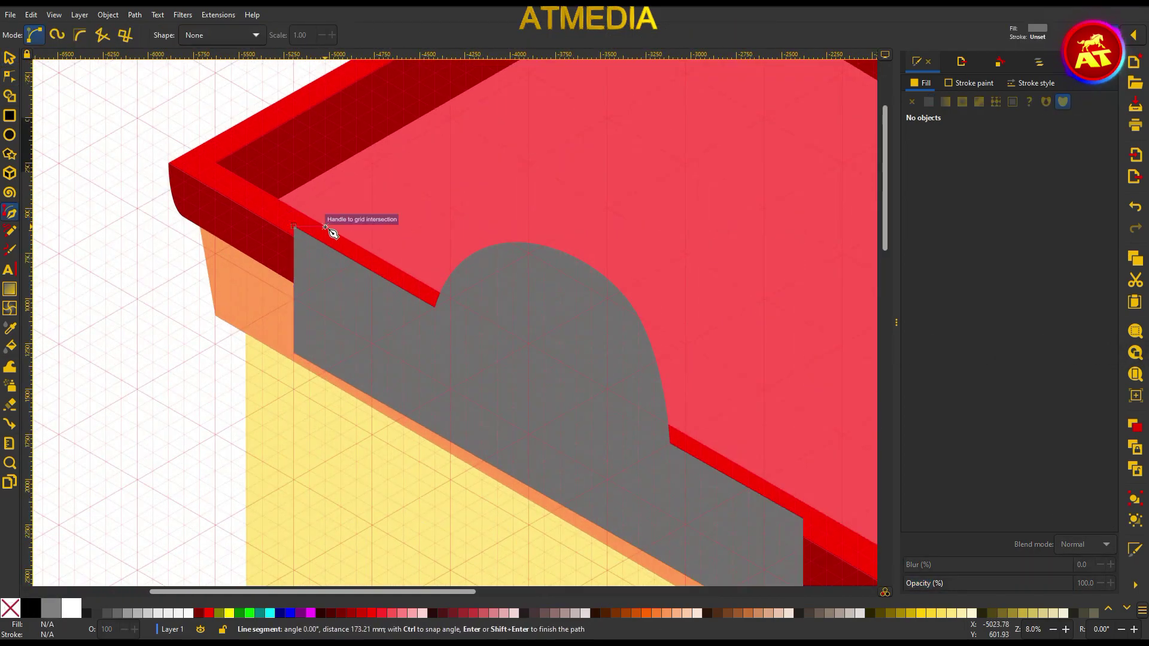
pyautogui.click(434, 307)
pyautogui.scroll(3, 434, 307)
pyautogui.scroll(-4, 353, 303)
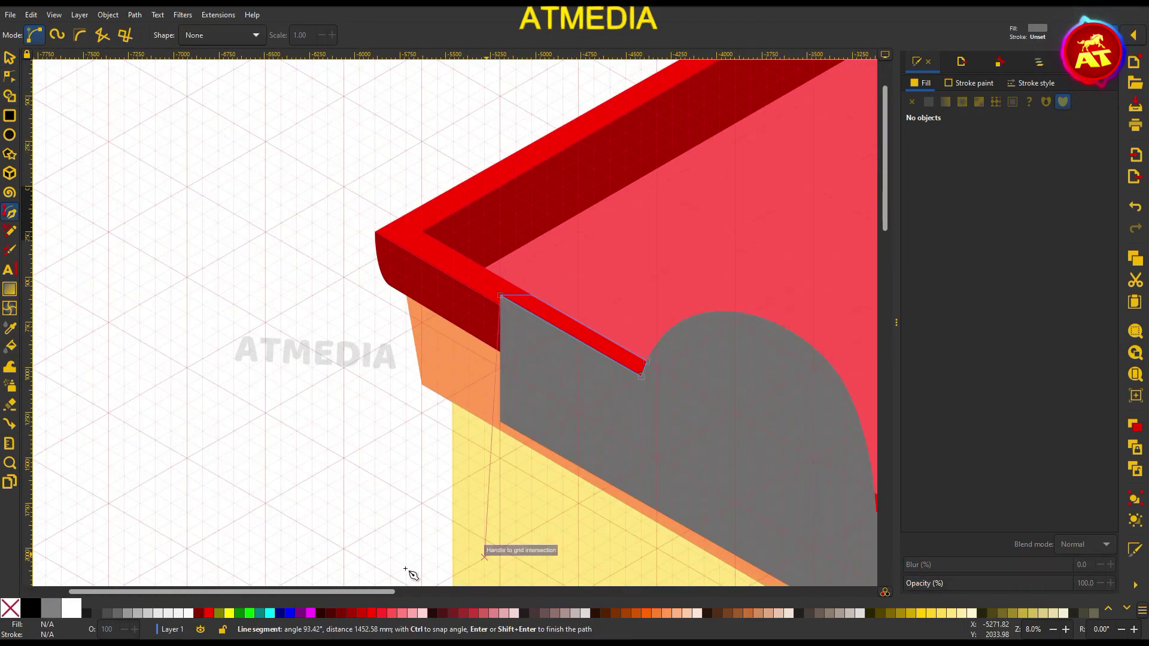
pyautogui.press('Return')
pyautogui.scroll(1, 390, 237)
# Outline a closed dark edge piece over the sign's arch.
pyautogui.click(378, 288)
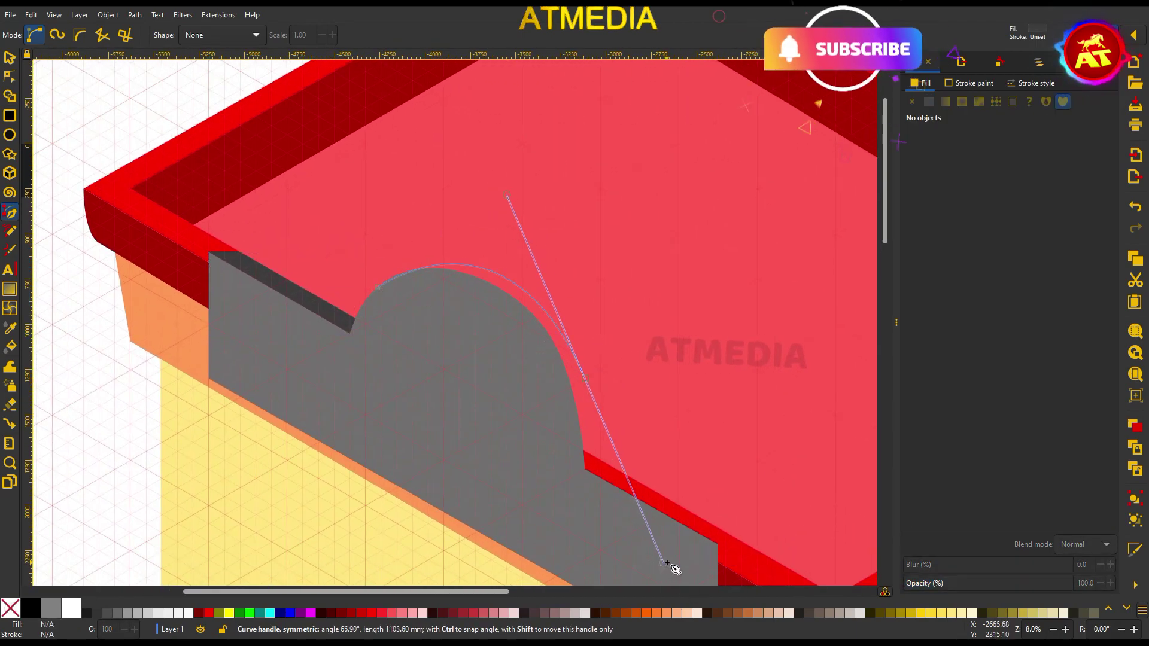
pyautogui.click(585, 378)
pyautogui.moveTo(600, 461); pyautogui.dragTo(604, 490)
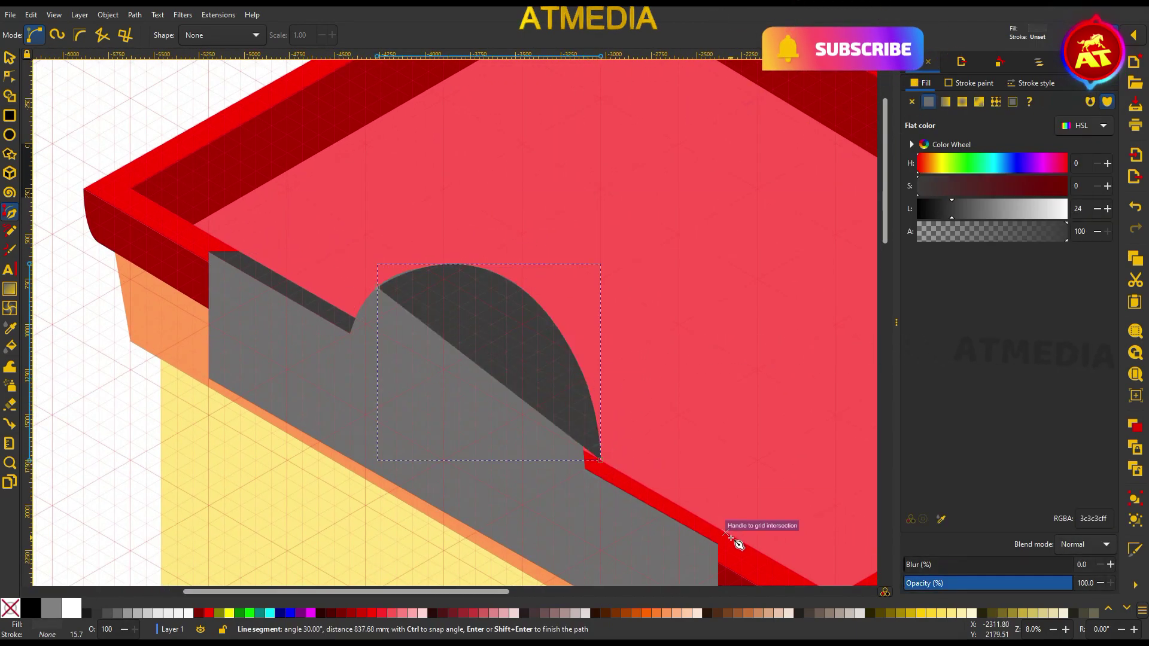
pyautogui.click(585, 469)
pyautogui.click(381, 315)
pyautogui.click(378, 289)
# Bend the arch edge piece with an extra node so it hugs the arch curve.
pyautogui.press('n')
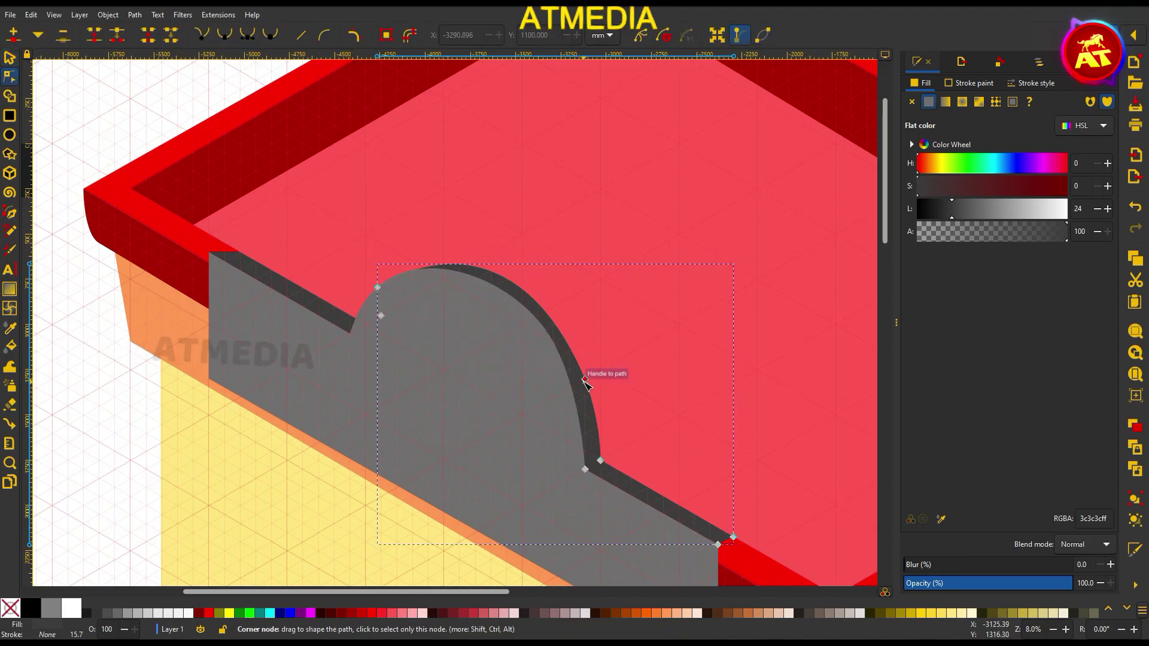
pyautogui.moveTo(585, 378); pyautogui.dragTo(525, 185)
pyautogui.scroll(2, 396, 271)
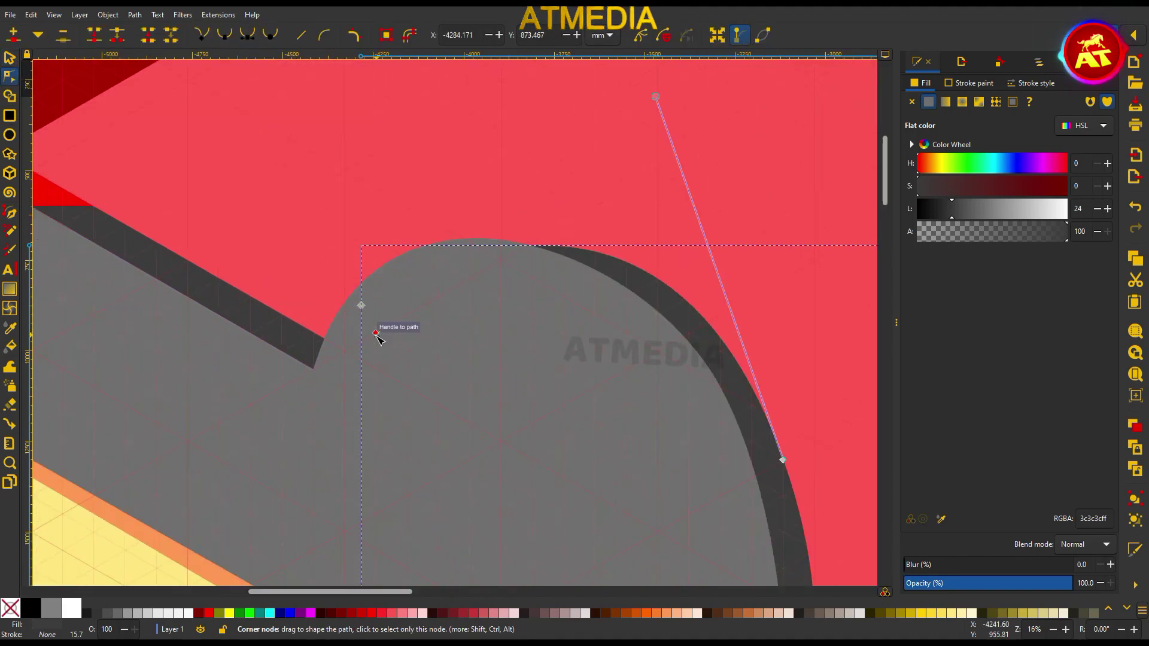
pyautogui.doubleClick(461, 244)
pyautogui.moveTo(461, 244); pyautogui.dragTo(435, 249)
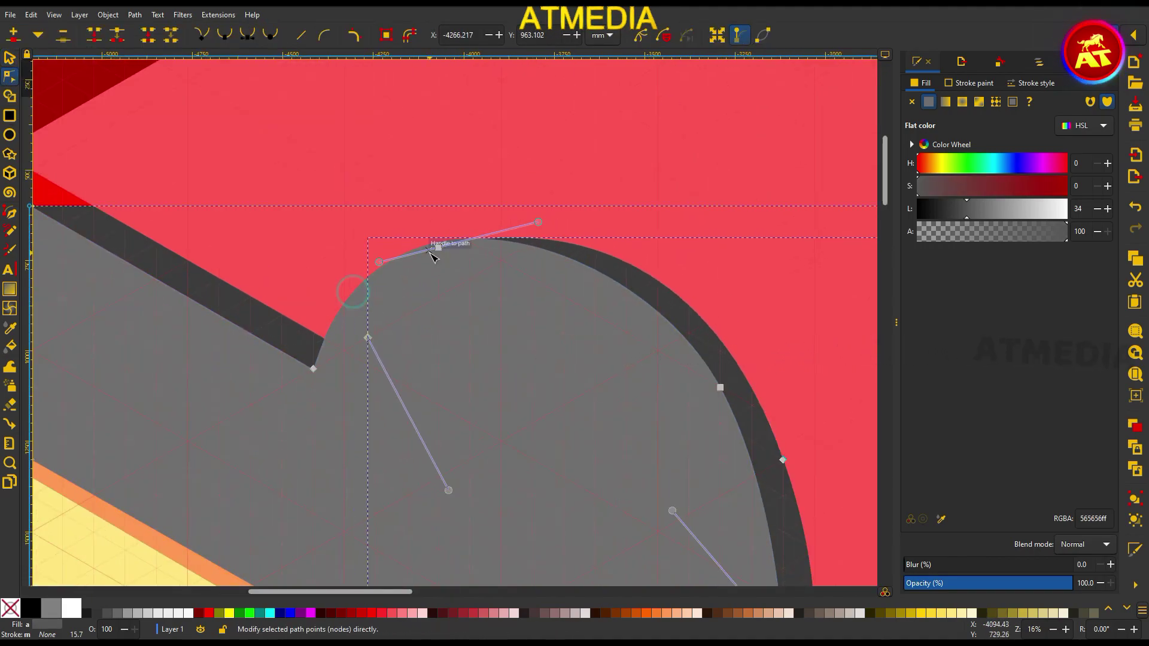
pyautogui.moveTo(535, 223); pyautogui.dragTo(538, 215)
pyautogui.click(782, 460)
pyautogui.scroll(-5, 676, 307)
pyautogui.hscroll(4, 676, 307)
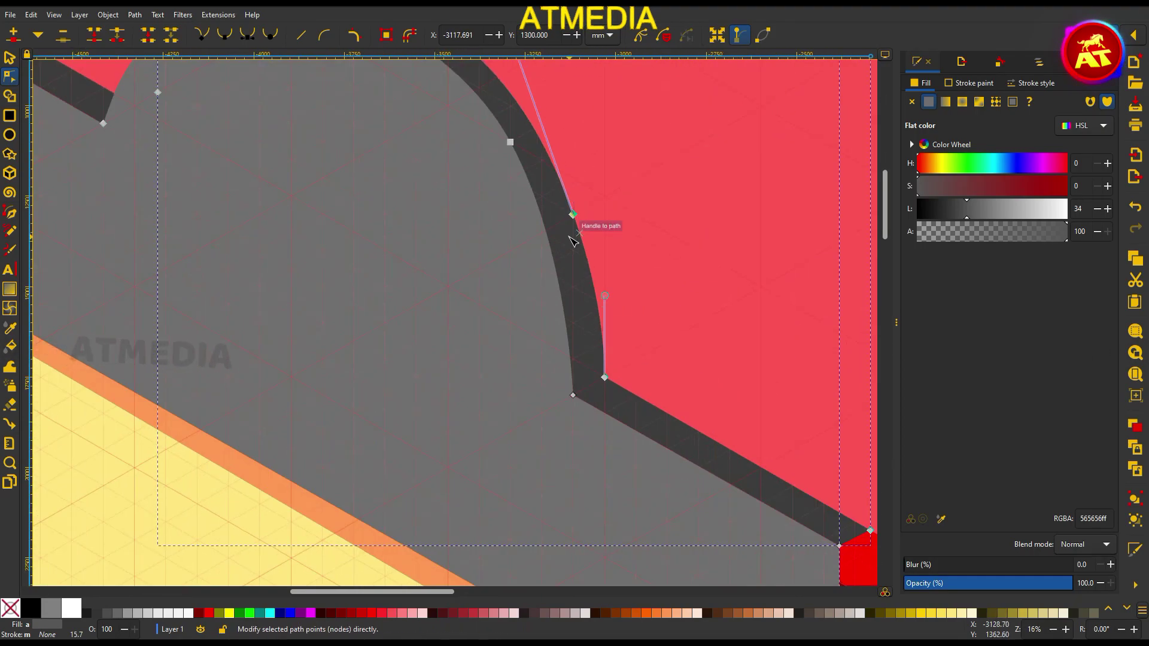
pyautogui.scroll(-2, 731, 374)
pyautogui.scroll(2, 718, 377)
# Add a dark side face at the sign board's right end, then deselect.
pyautogui.press('Escape')
pyautogui.press('b')
pyautogui.click(713, 293)
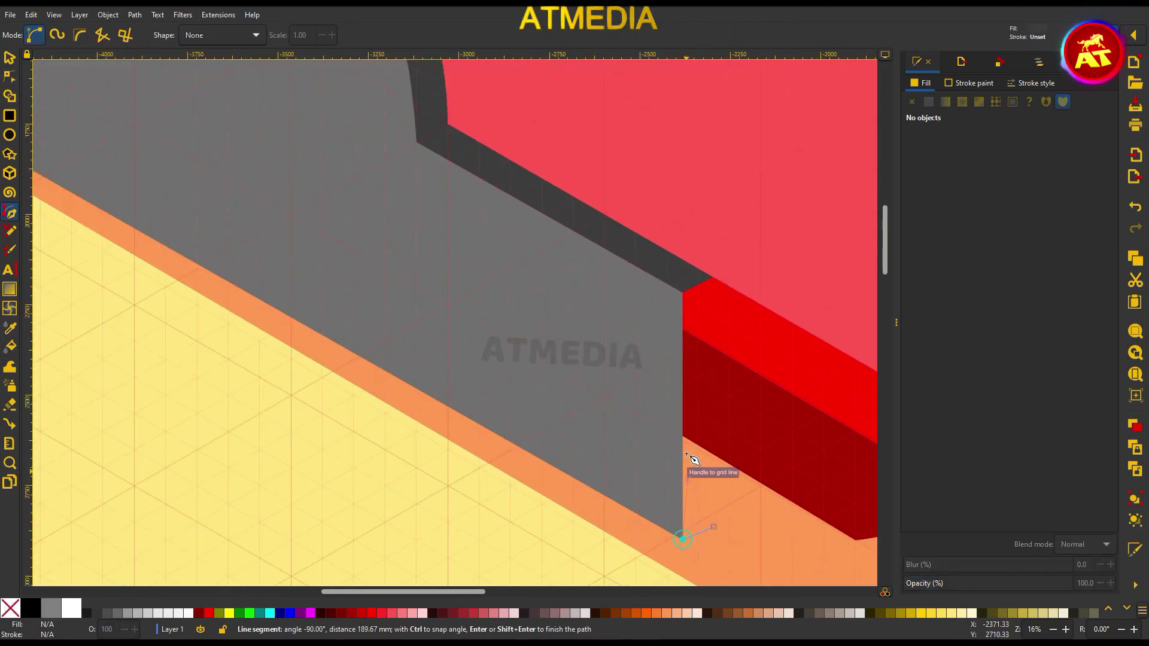
pyautogui.click(713, 280)
pyautogui.hotkey('ctrl', 'z')
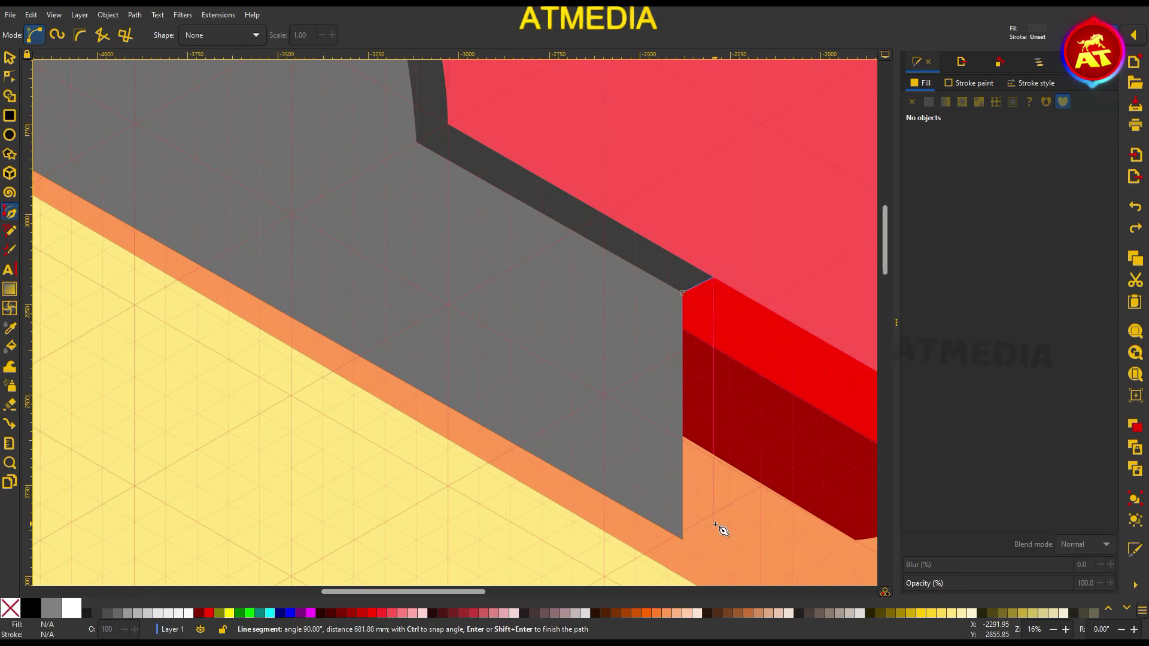
pyautogui.click(682, 299)
pyautogui.press('s')
pyautogui.scroll(-1, 634, 323)
pyautogui.scroll(-3, 532, 290)
pyautogui.press('Escape')
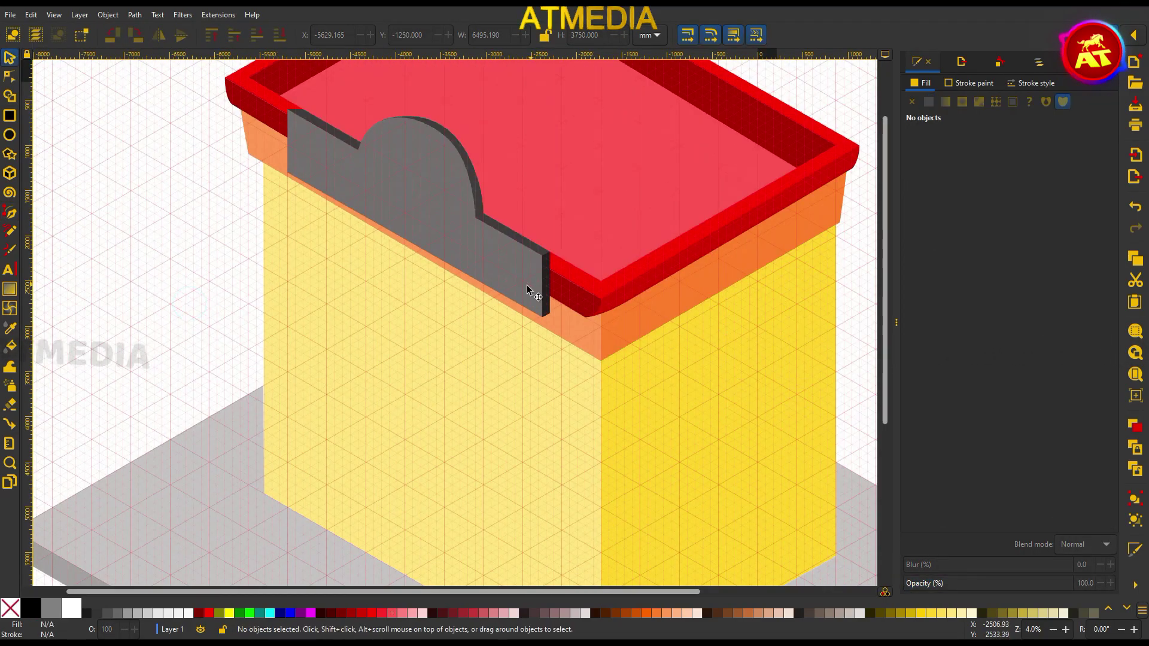
pyautogui.scroll(-2, 324, 230)
pyautogui.keyDown('ctrl'); pyautogui.scroll(1, 299, 251); pyautogui.keyUp('ctrl')
pyautogui.press('b')
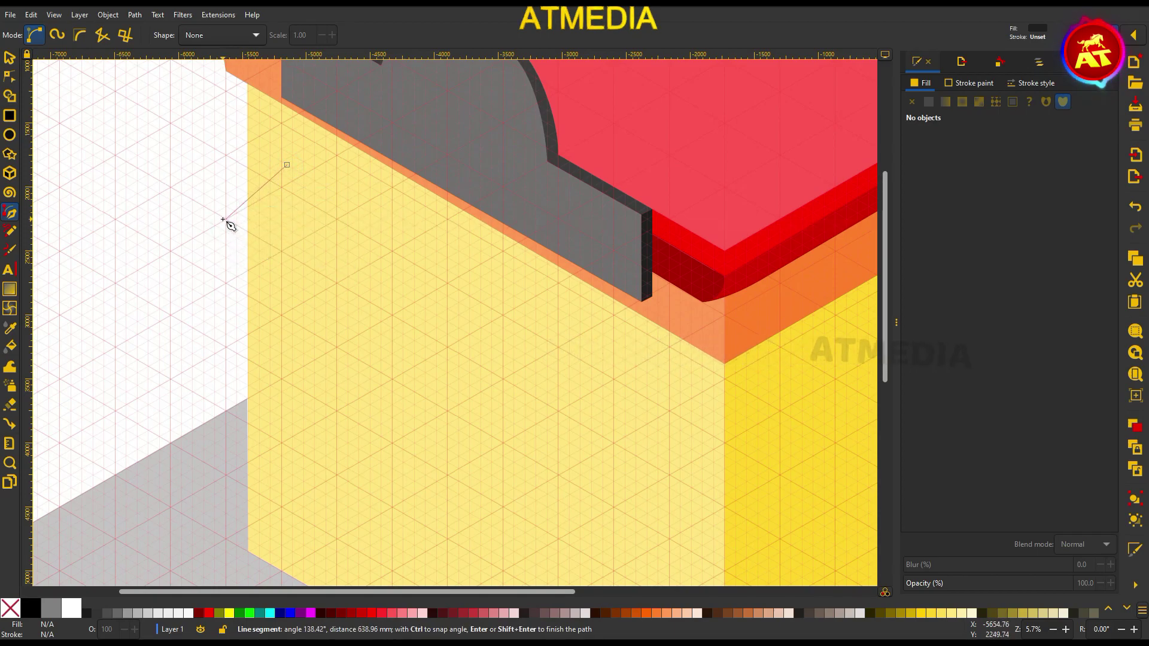
# Draw a four-corner band below the sign and reshape it into a small parallelogram.
pyautogui.click(281, 164)
pyautogui.click(226, 218)
pyautogui.click(668, 474)
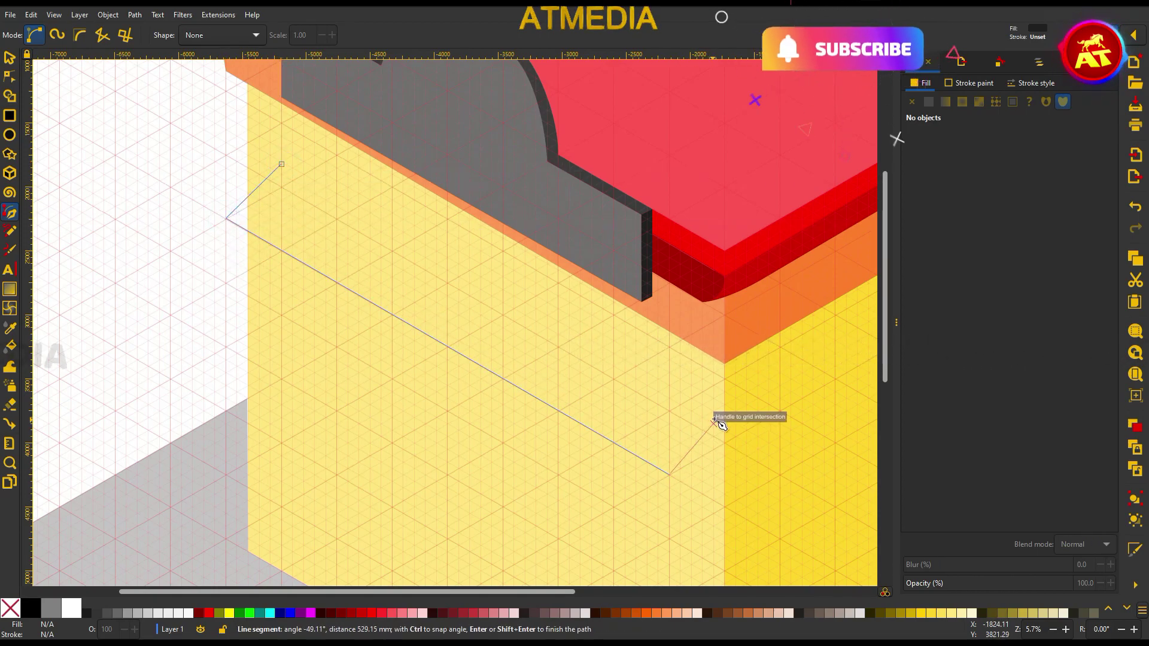
pyautogui.click(702, 405)
pyautogui.click(282, 163)
pyautogui.scroll(-2, 281, 163)
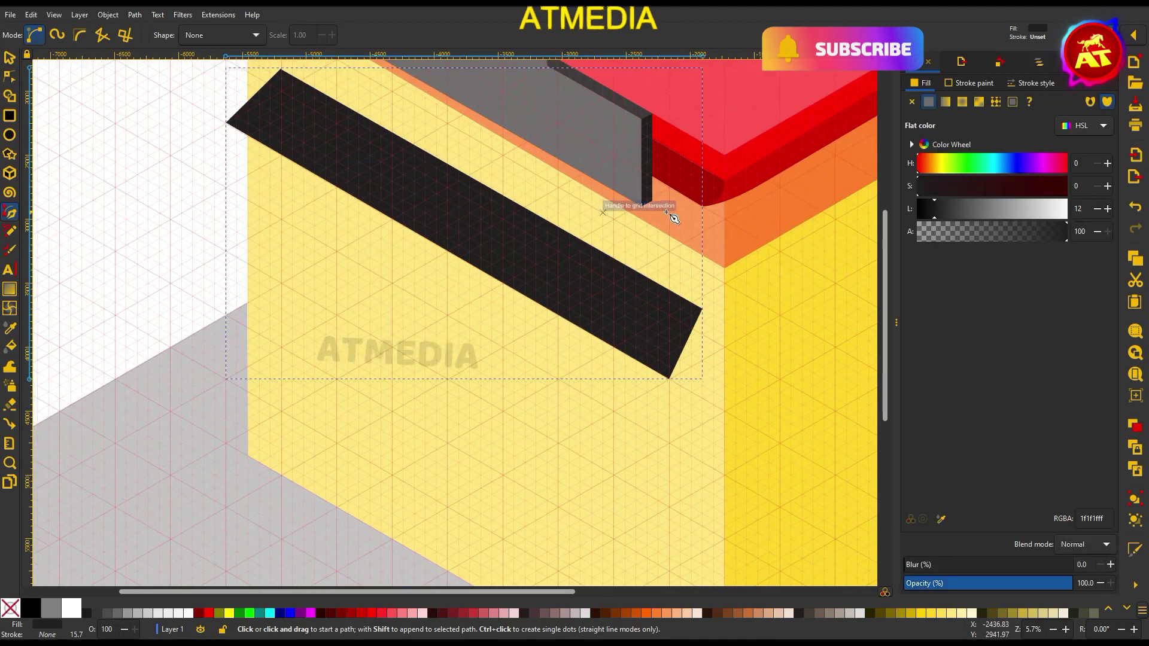
pyautogui.press('n')
pyautogui.moveTo(652, 287); pyautogui.dragTo(718, 394)
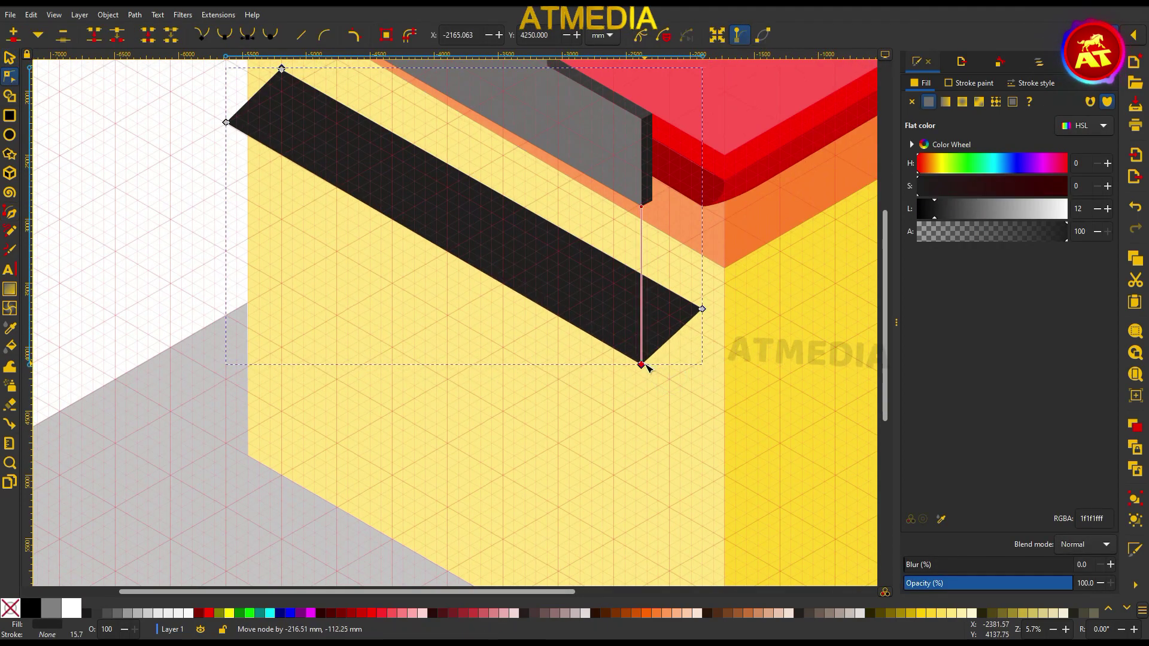
pyautogui.moveTo(702, 308)
pyautogui.mouseDown()
pyautogui.moveTo(398, 146)
pyautogui.moveTo(307, 157)
pyautogui.mouseUp()
pyautogui.scroll(3, 307, 156)
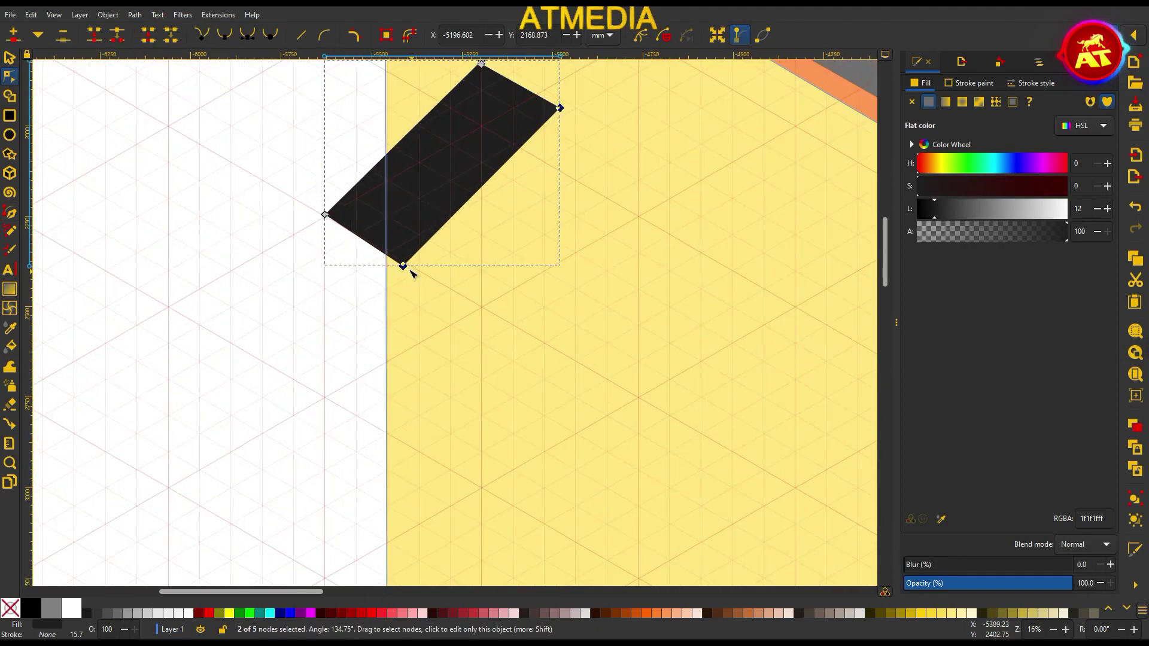
pyautogui.scroll(-2, 569, 98)
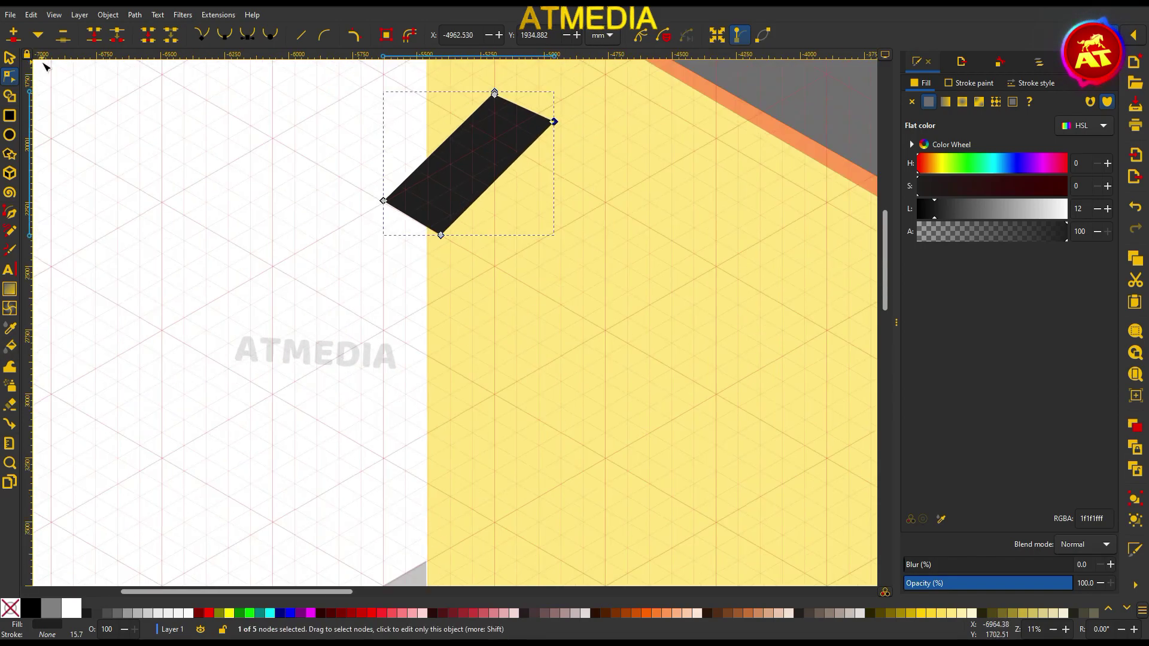
# Fill the parallelogram with red.
pyautogui.click(9, 58)
pyautogui.click(1005, 186)
pyautogui.click(999, 208)
pyautogui.scroll(-2, 761, 209)
pyautogui.scroll(-1, 540, 211)
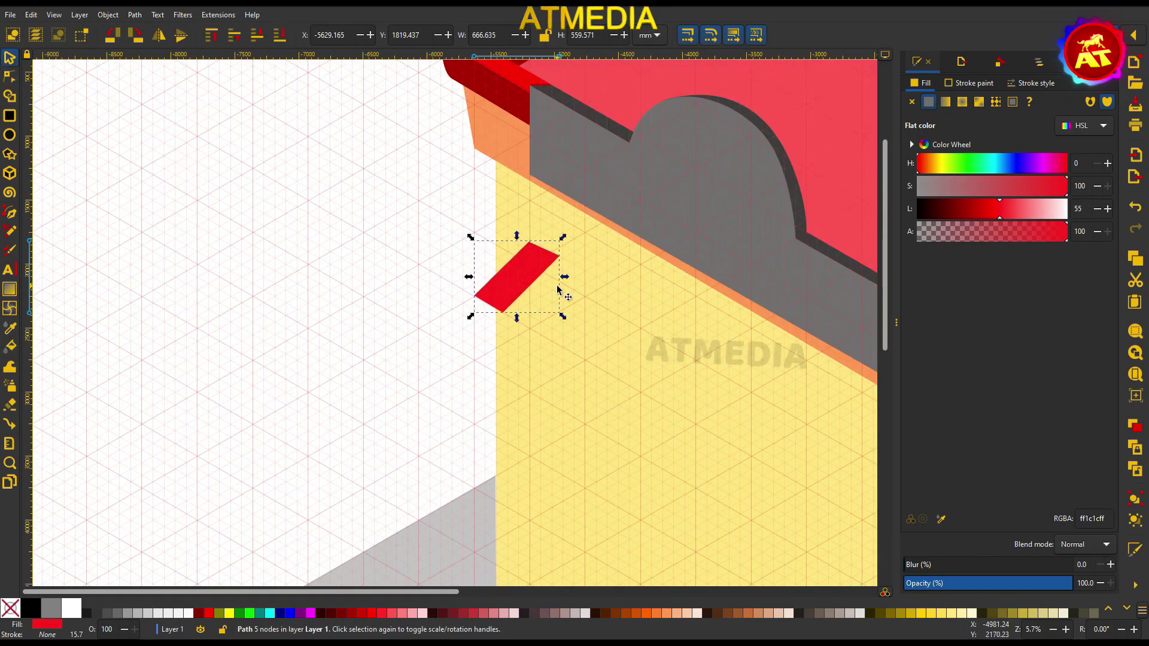
pyautogui.scroll(3, 557, 289)
# Stretch the red shape's right nodes into a long awning band across the wall.
pyautogui.press('n')
pyautogui.scroll(-2, 444, 371)
pyautogui.moveTo(622, 428); pyautogui.dragTo(383, 315)
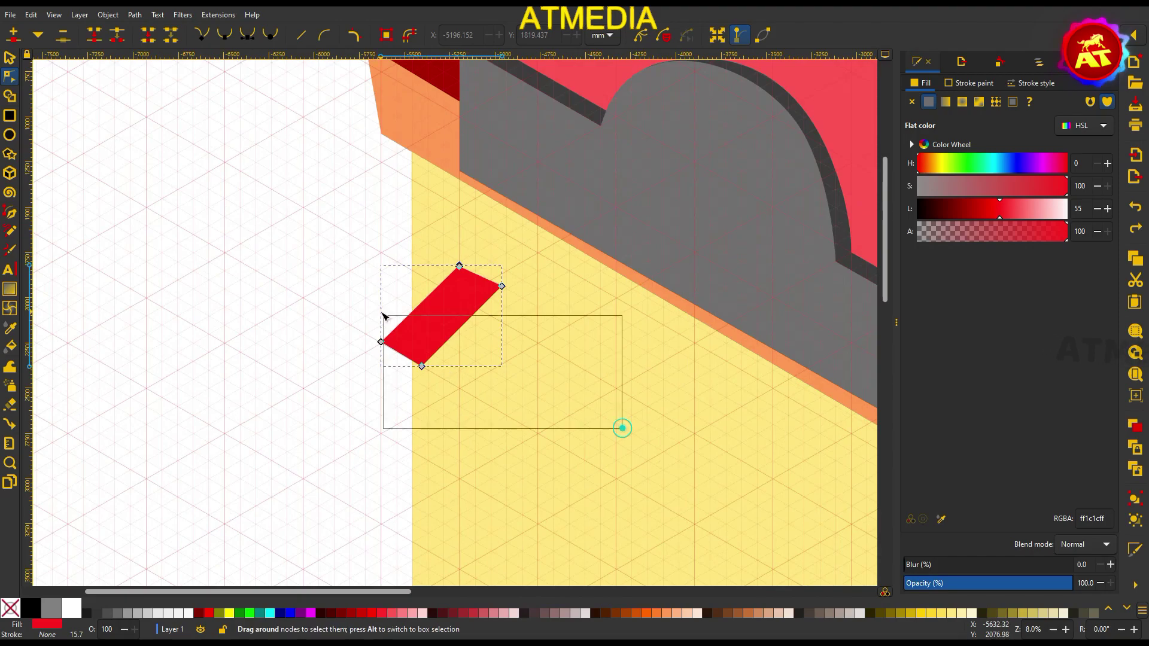
pyautogui.scroll(-1, 405, 310)
pyautogui.moveTo(515, 359)
pyautogui.mouseDown()
pyautogui.moveTo(713, 479)
pyautogui.moveTo(788, 495)
pyautogui.mouseUp()
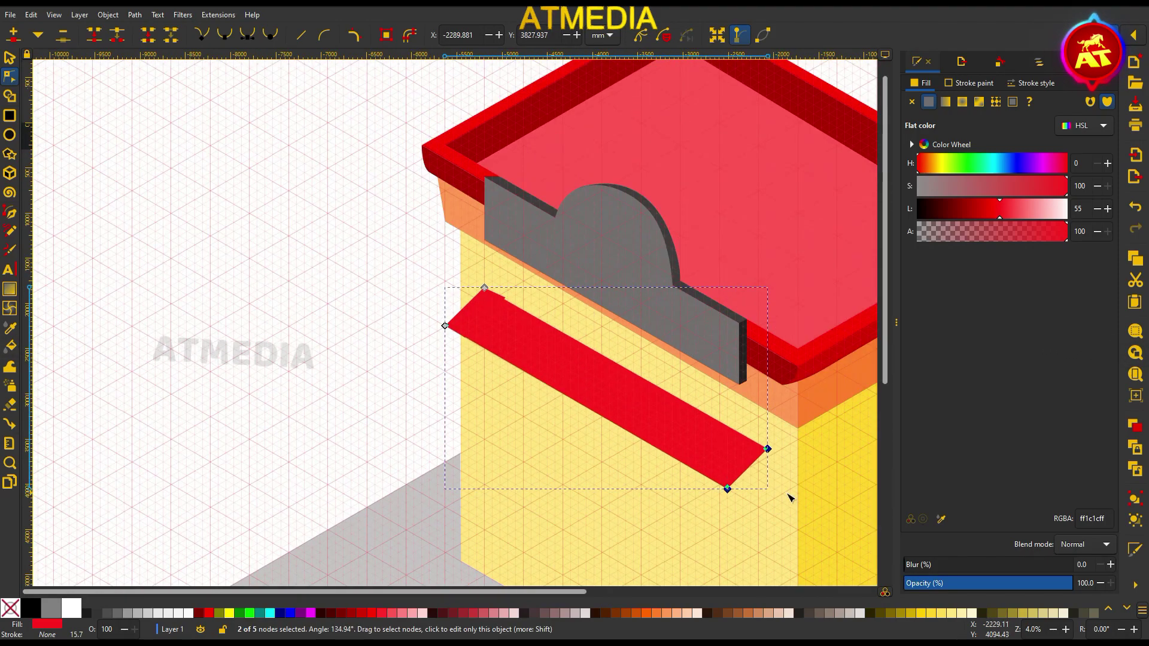
pyautogui.press('s')
pyautogui.scroll(1, 598, 389)
pyautogui.click(536, 326)
pyautogui.press('Escape')
pyautogui.click(566, 388)
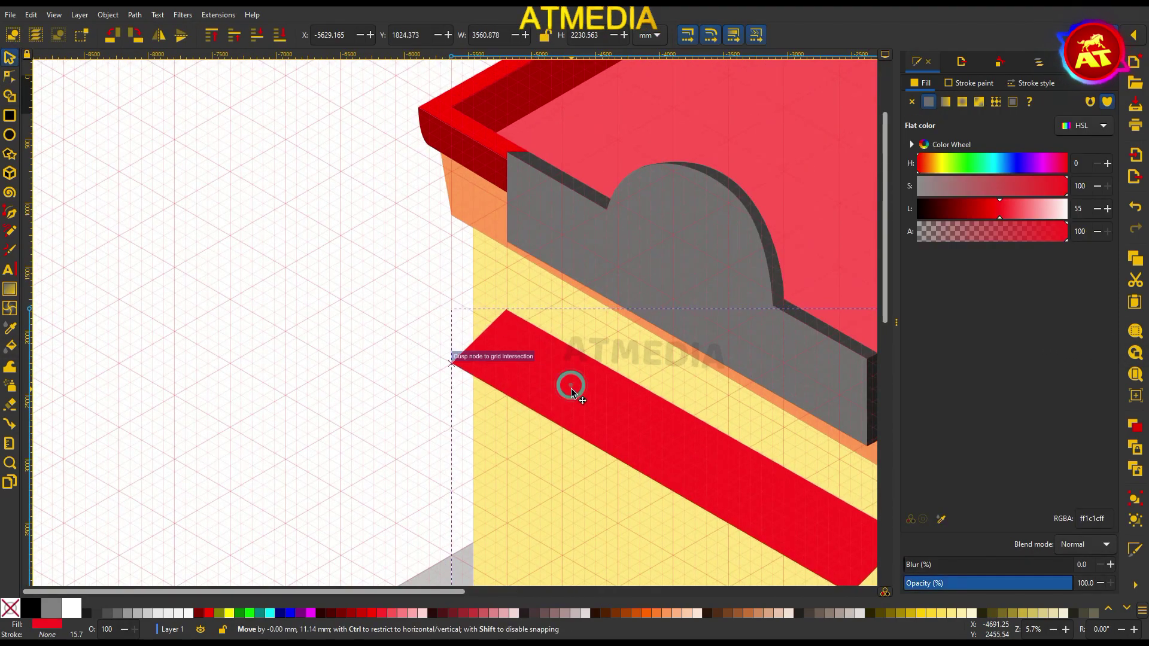
pyautogui.scroll(-2, 679, 388)
pyautogui.scroll(1, 643, 515)
# Draw a dark red underside face beneath the awning band.
pyautogui.press('b')
pyautogui.click(329, 173)
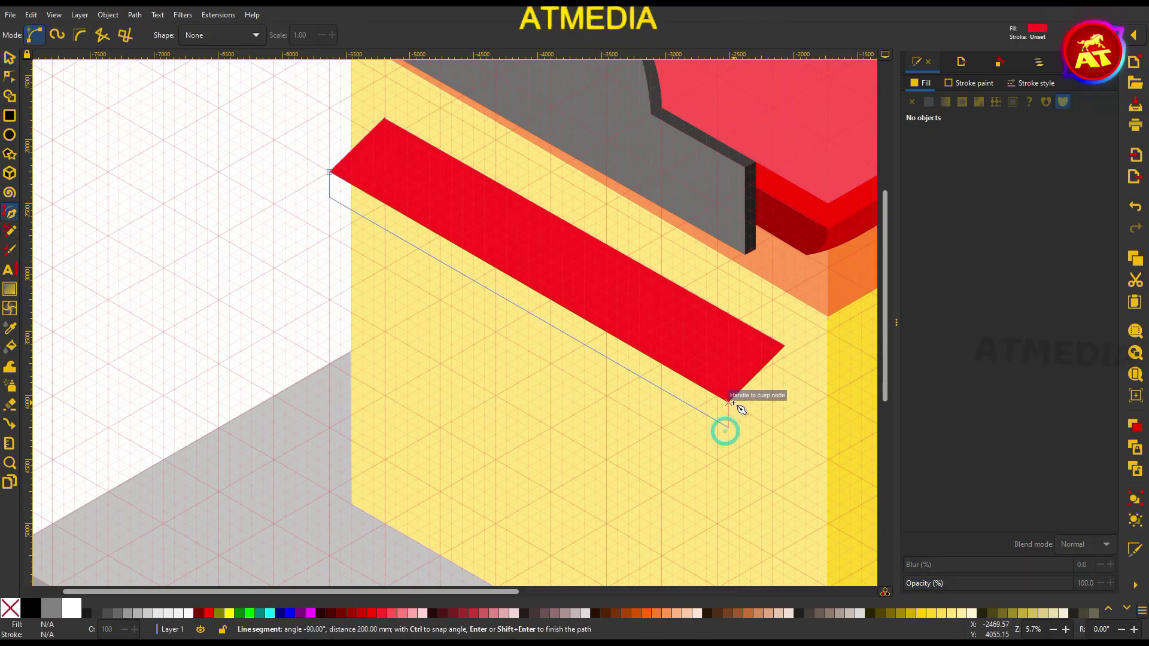
pyautogui.click(330, 173)
pyautogui.click(728, 427)
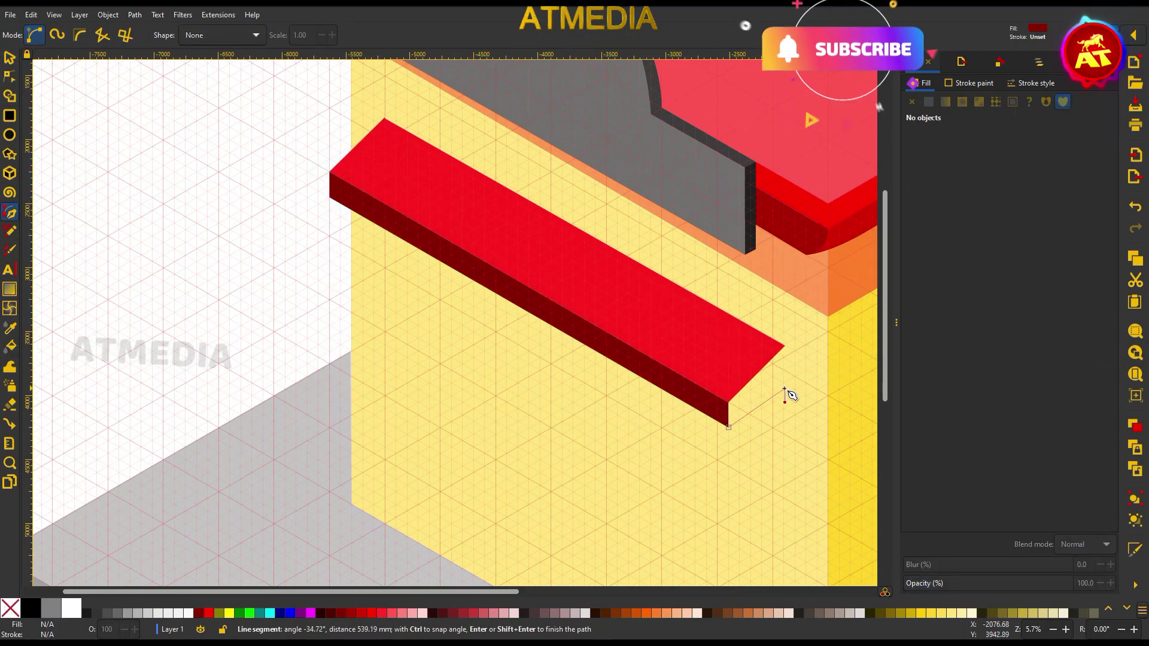
# Add a dark red end face at the band's right end and fit the page in view.
pyautogui.click(784, 389)
pyautogui.click(784, 346)
pyautogui.click(728, 401)
pyautogui.click(728, 427)
pyautogui.press('5')
pyautogui.scroll(5, 525, 329)
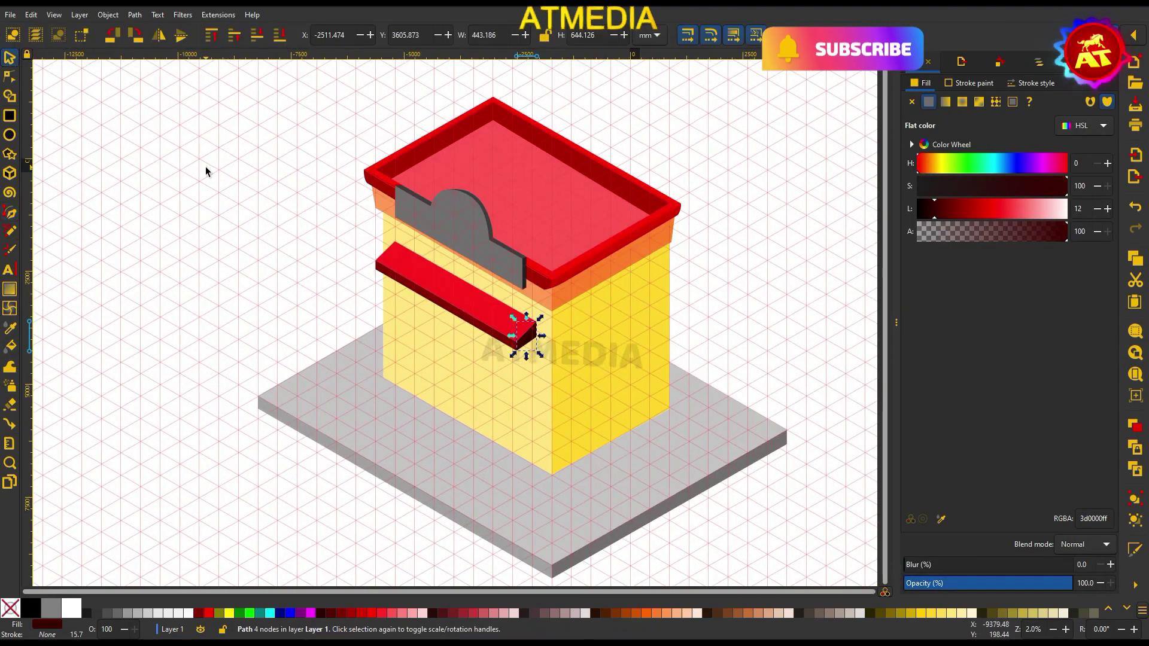
pyautogui.press('s')
pyautogui.scroll(-3, 429, 308)
# Switch to the rectangle tool for the next shape.
pyautogui.press('r')
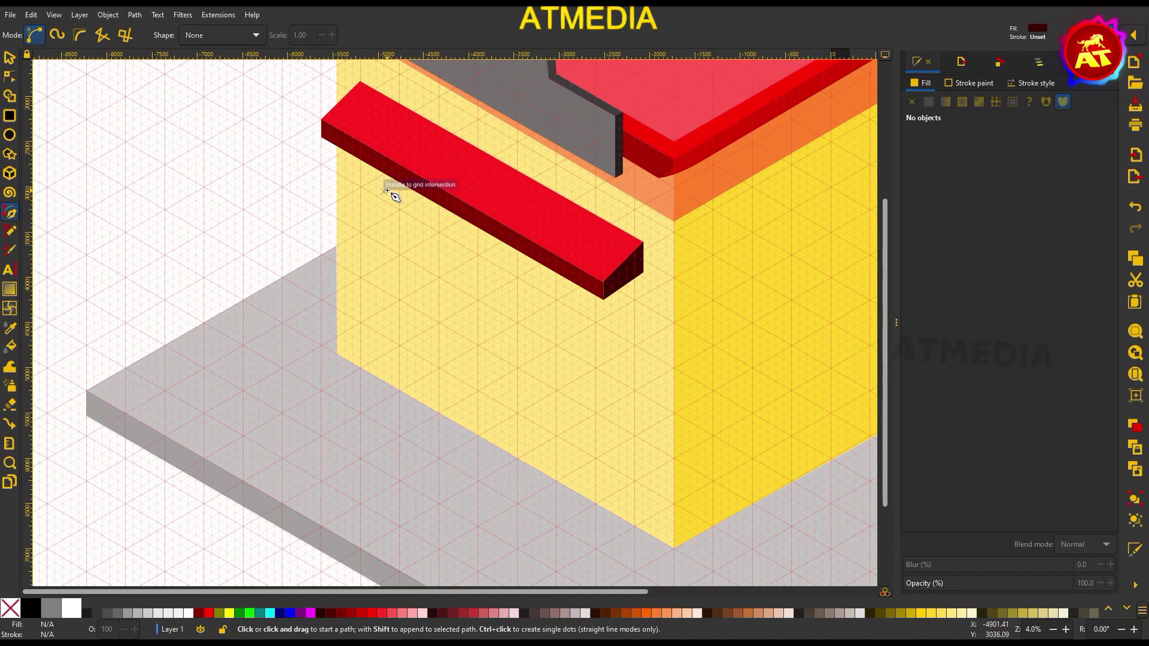
# Finish the door shape and lighten its fill to a warm brown.
pyautogui.click(469, 231)
pyautogui.click(383, 192)
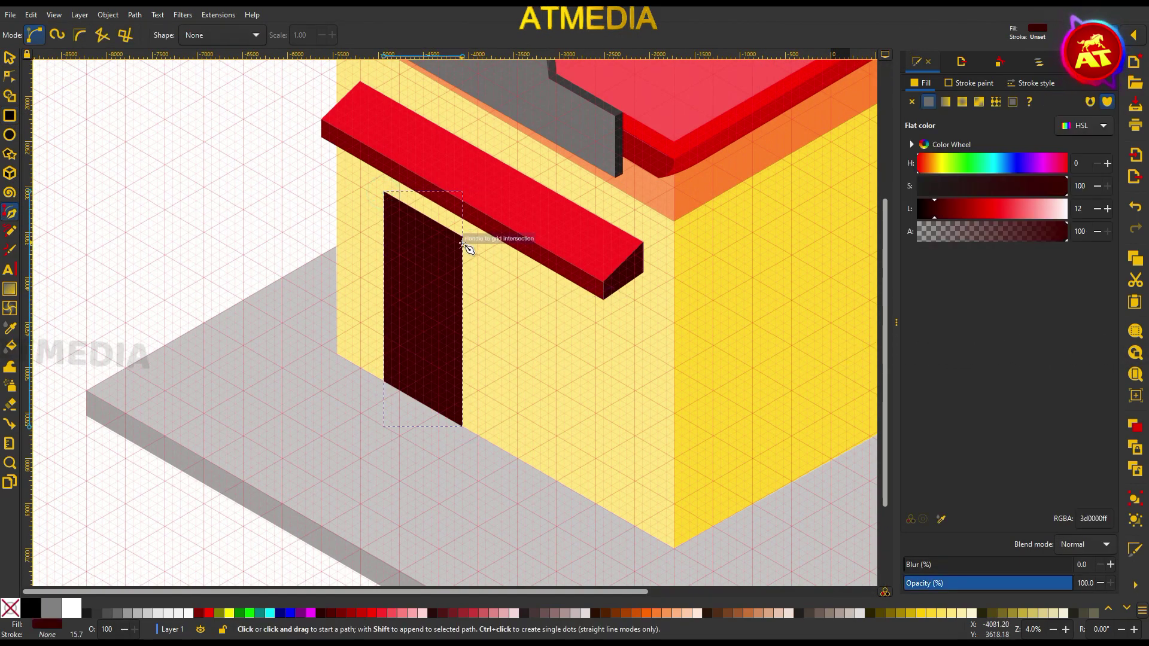
pyautogui.scroll(1, 498, 254)
pyautogui.moveTo(987, 210); pyautogui.dragTo(942, 211)
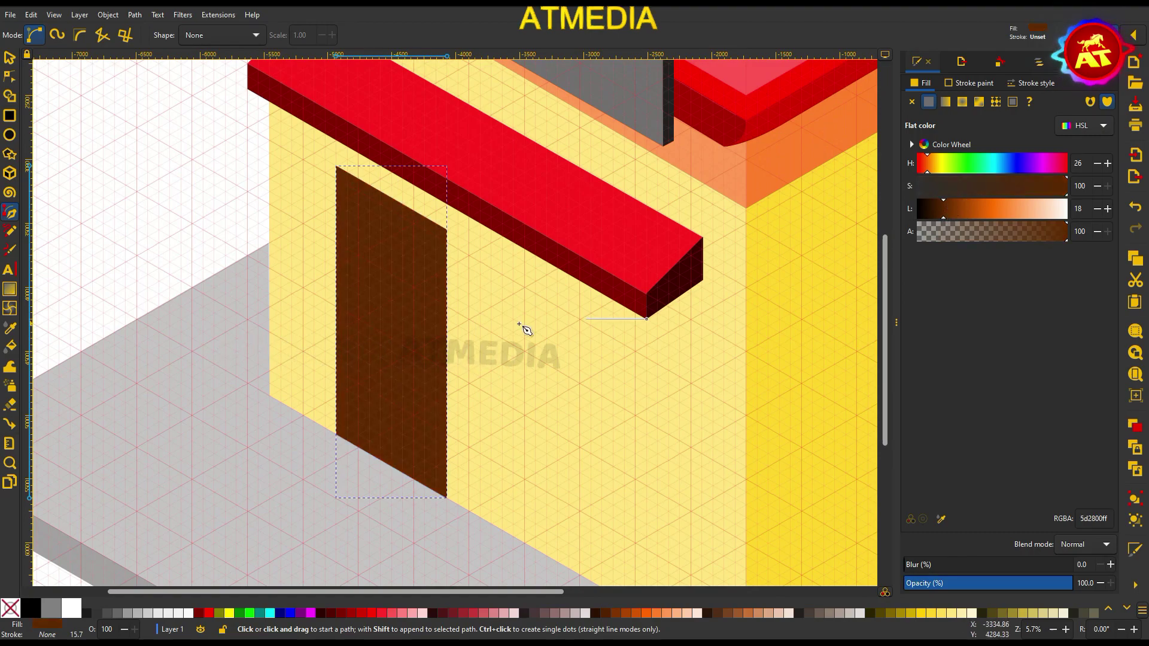
# Nudge the door's upper-right corner into place, then deselect it.
pyautogui.press('s')
pyautogui.press('n')
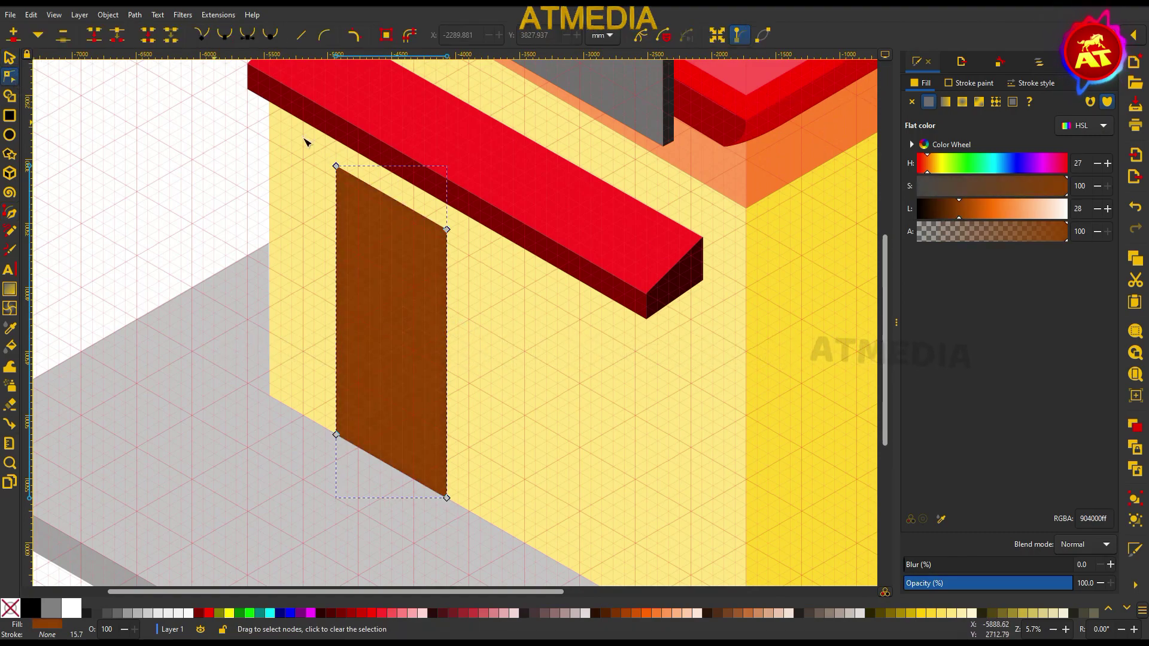
pyautogui.scroll(5, 484, 278)
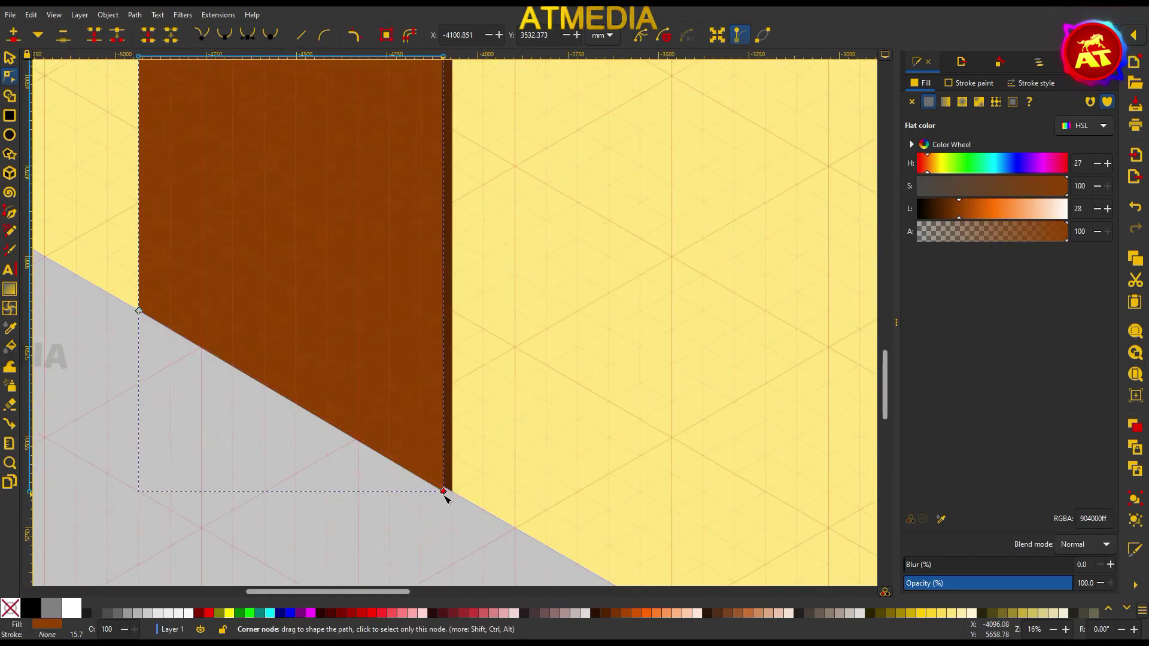
pyautogui.scroll(-4, 444, 488)
pyautogui.press('s')
pyautogui.scroll(1, 472, 295)
pyautogui.press('n')
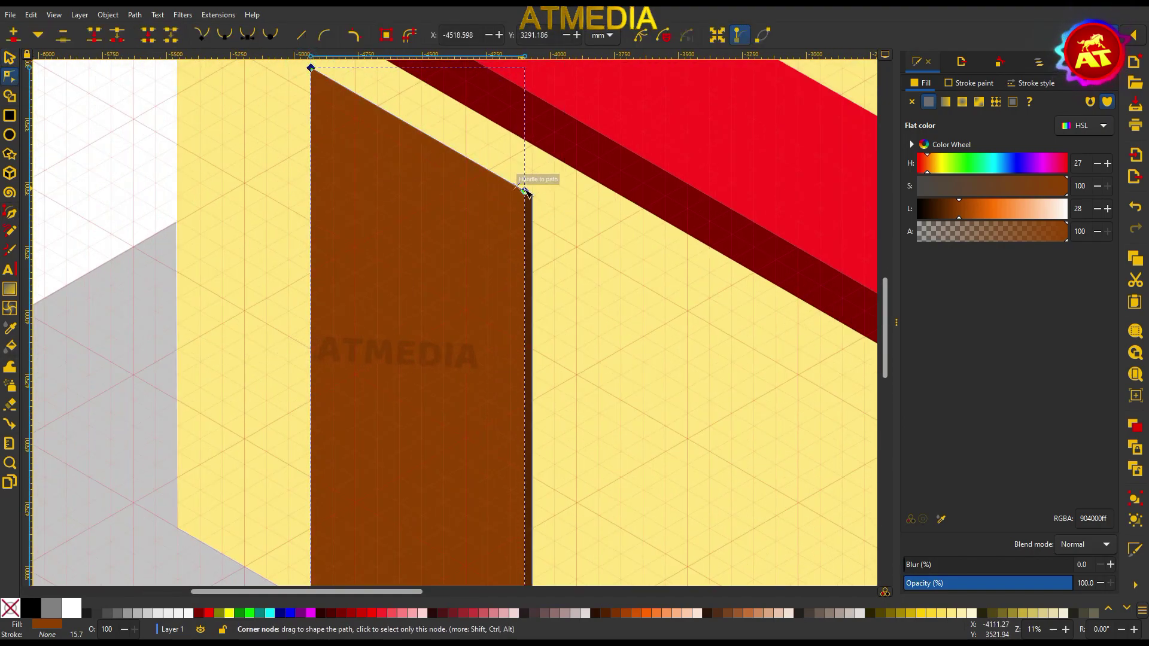
pyautogui.moveTo(525, 199); pyautogui.dragTo(522, 197)
pyautogui.click(589, 210)
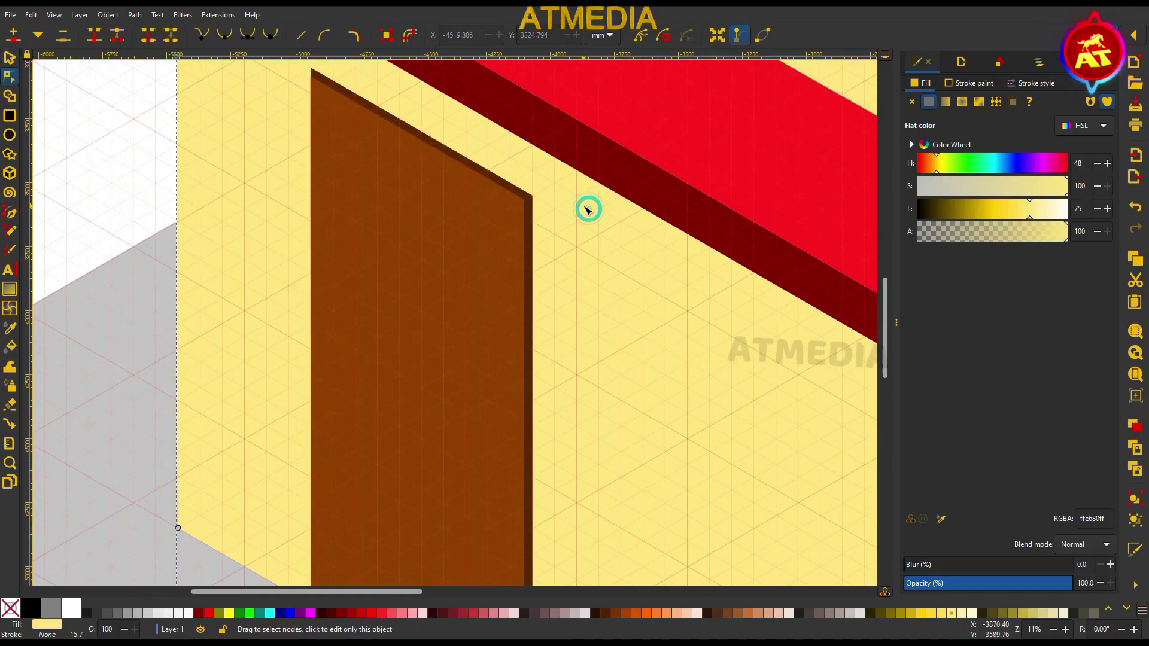
pyautogui.scroll(-1, 527, 197)
pyautogui.scroll(1, 419, 180)
# Draw a window parallelogram inside the door and fill it light cyan.
pyautogui.press('b')
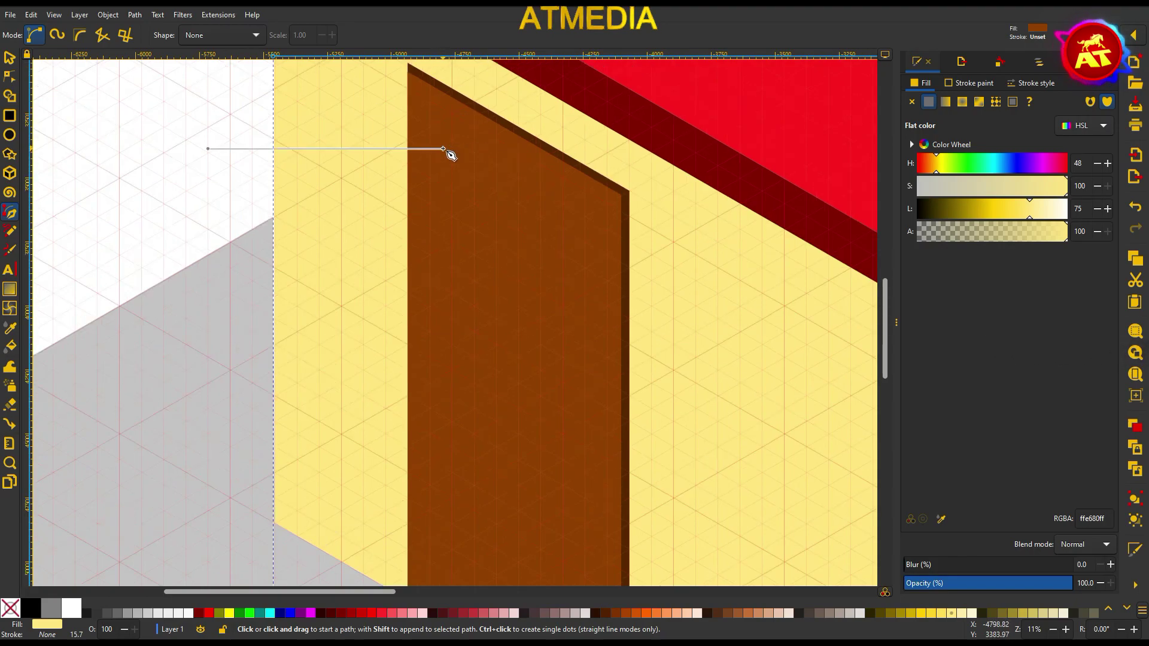
pyautogui.click(443, 147)
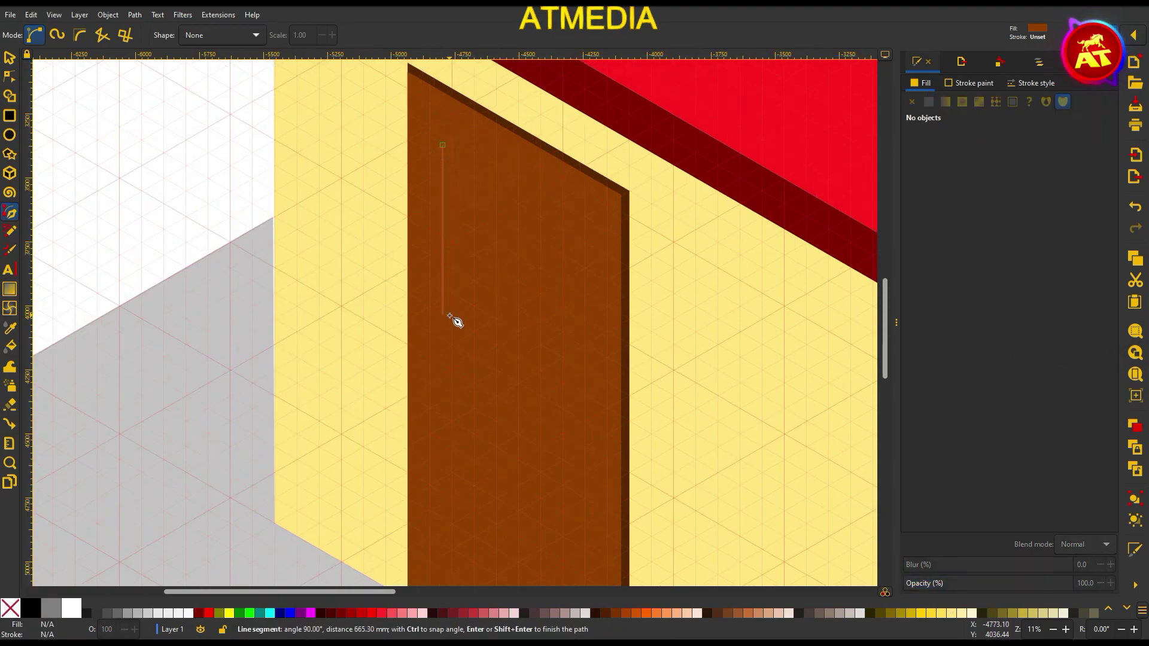
pyautogui.click(595, 233)
pyautogui.click(442, 145)
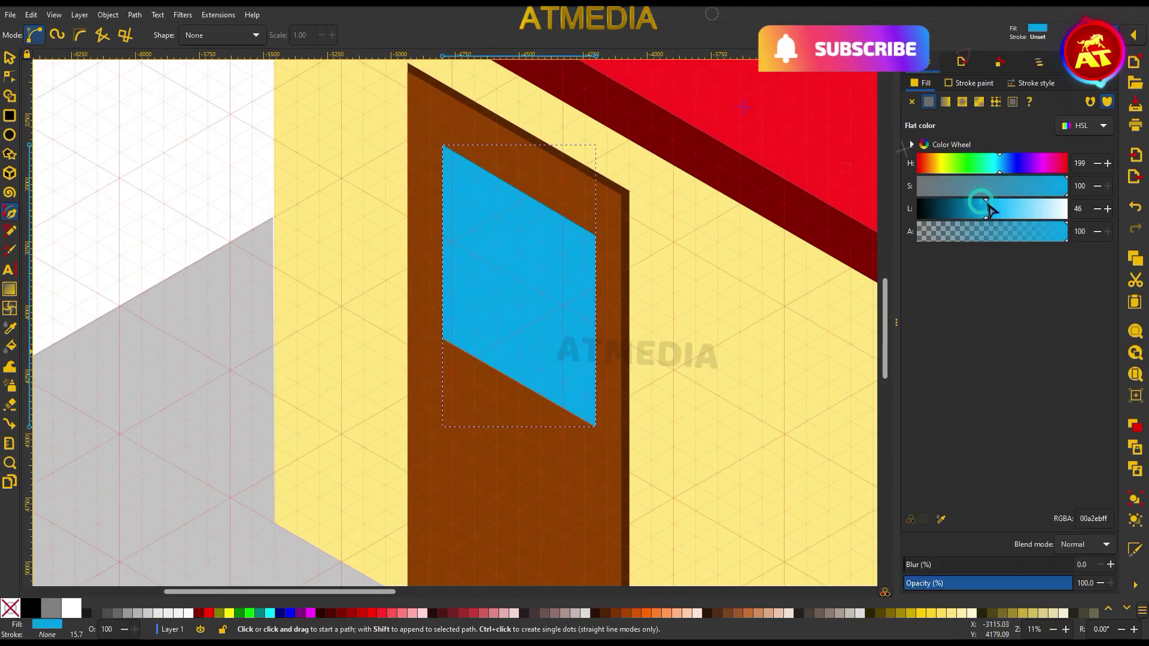
pyautogui.moveTo(981, 185)
pyautogui.mouseDown()
pyautogui.moveTo(972, 195)
pyautogui.moveTo(1003, 163)
pyautogui.moveTo(994, 185)
pyautogui.mouseUp()
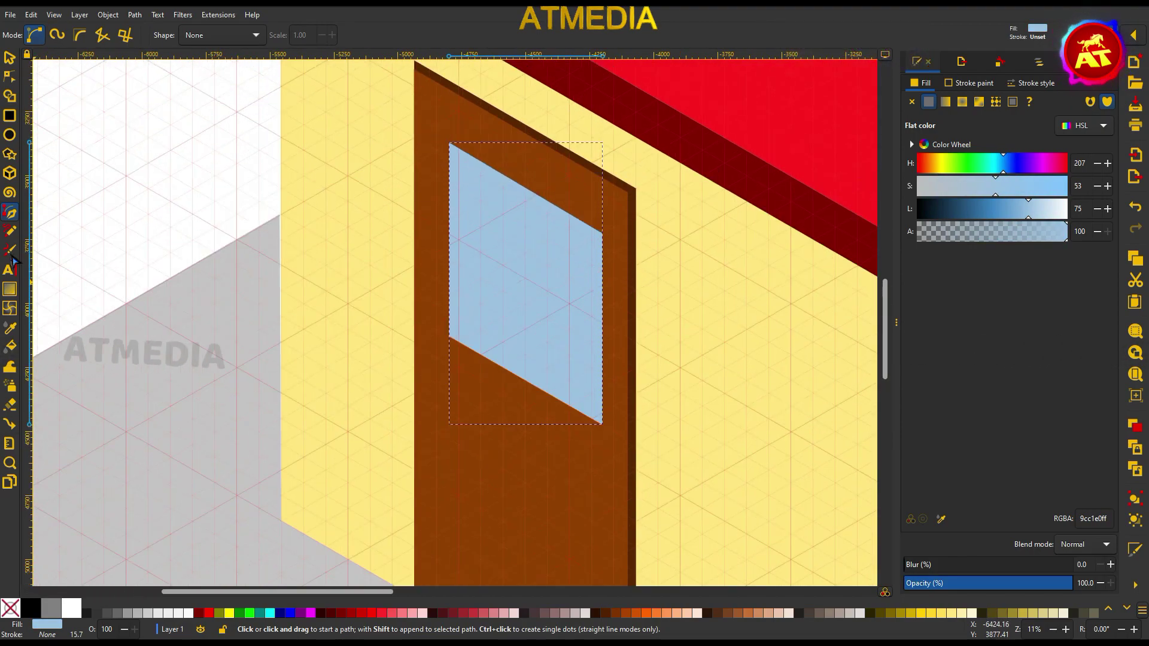
pyautogui.press('s')
pyautogui.moveTo(1003, 162); pyautogui.dragTo(994, 163)
pyautogui.moveTo(981, 209); pyautogui.dragTo(1017, 209)
# Shift the window pane's left corners to fit the door.
pyautogui.press('n')
pyautogui.scroll(2, 420, 115)
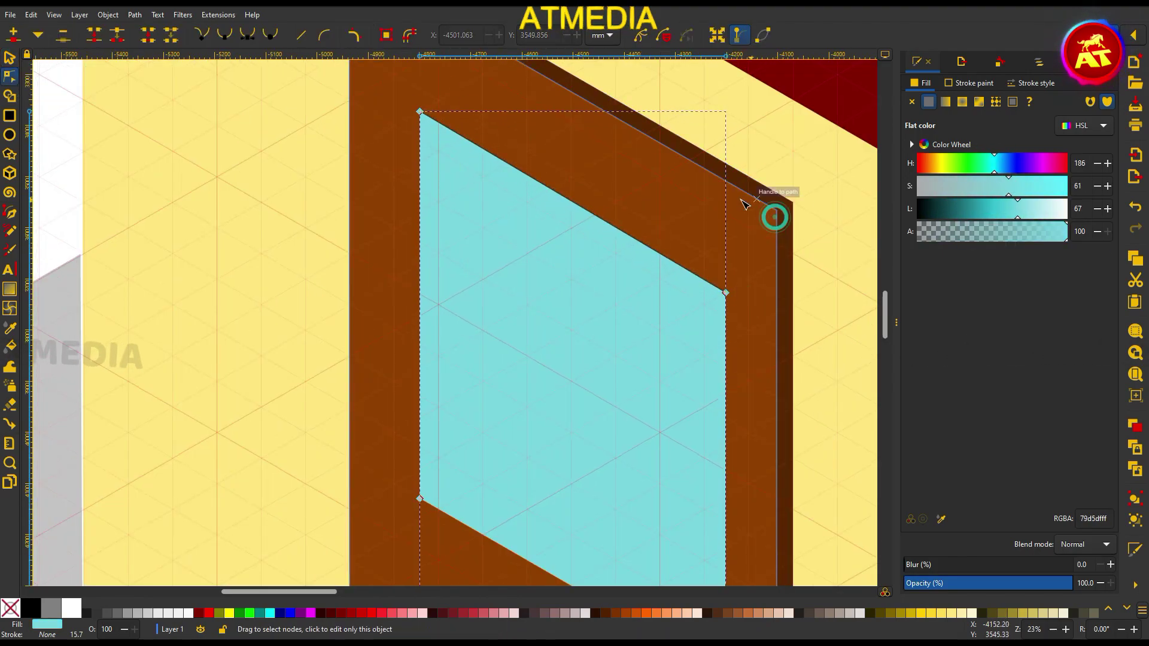
pyautogui.moveTo(743, 203); pyautogui.dragTo(467, 529)
pyautogui.scroll(-3, 464, 484)
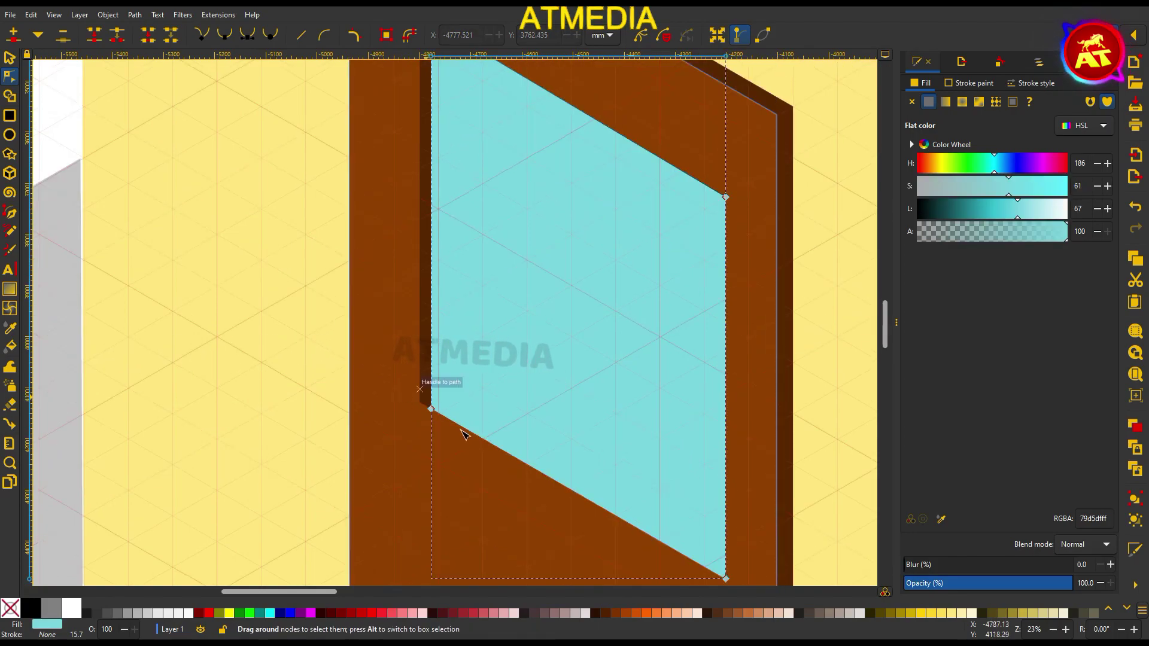
pyautogui.press('s')
pyautogui.scroll(-4, 505, 312)
pyautogui.scroll(1, 411, 321)
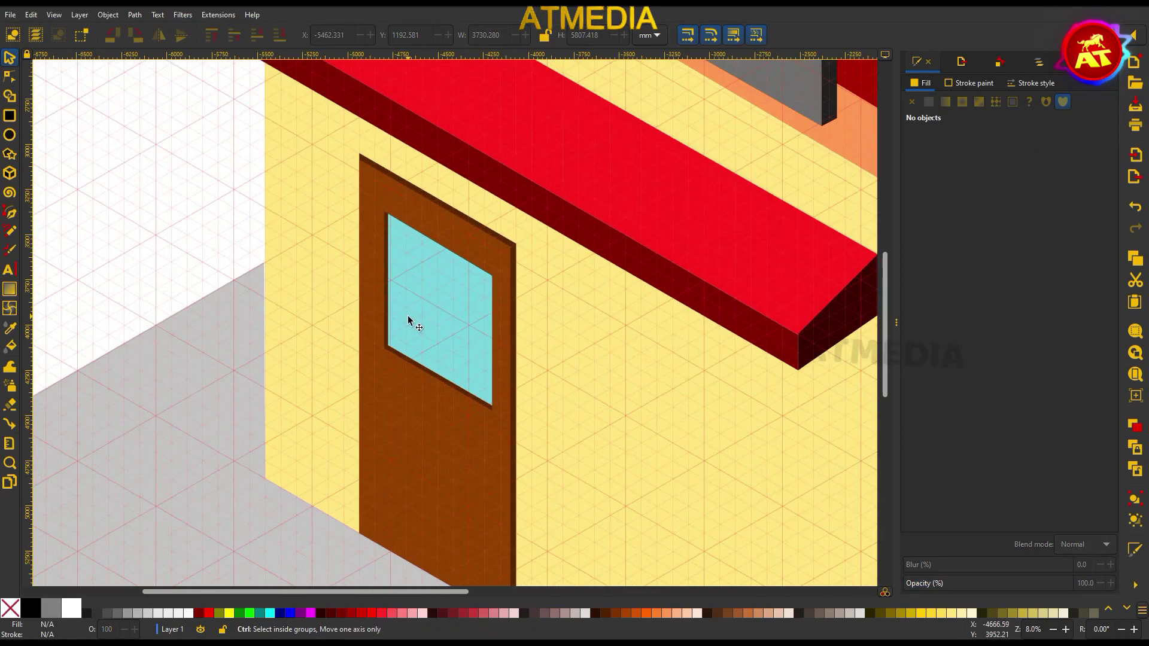
pyautogui.scroll(1, 410, 321)
# Draw a glare rectangle and skew its corners onto the window edges.
pyautogui.press('r')
pyautogui.moveTo(406, 201)
pyautogui.mouseDown()
pyautogui.moveTo(454, 346)
pyautogui.moveTo(399, 350)
pyautogui.mouseUp()
pyautogui.press('s')
pyautogui.click(430, 273)
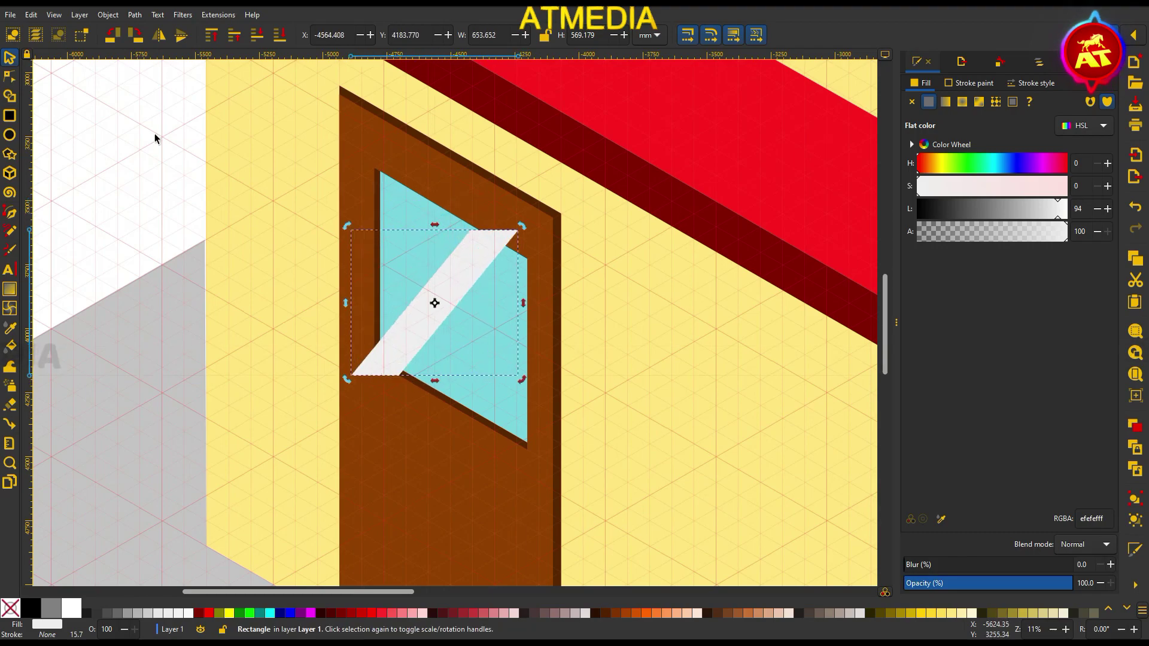
pyautogui.press('n')
pyautogui.scroll(1, 510, 239)
pyautogui.moveTo(527, 232); pyautogui.dragTo(554, 259)
pyautogui.moveTo(409, 446); pyautogui.dragTo(422, 446)
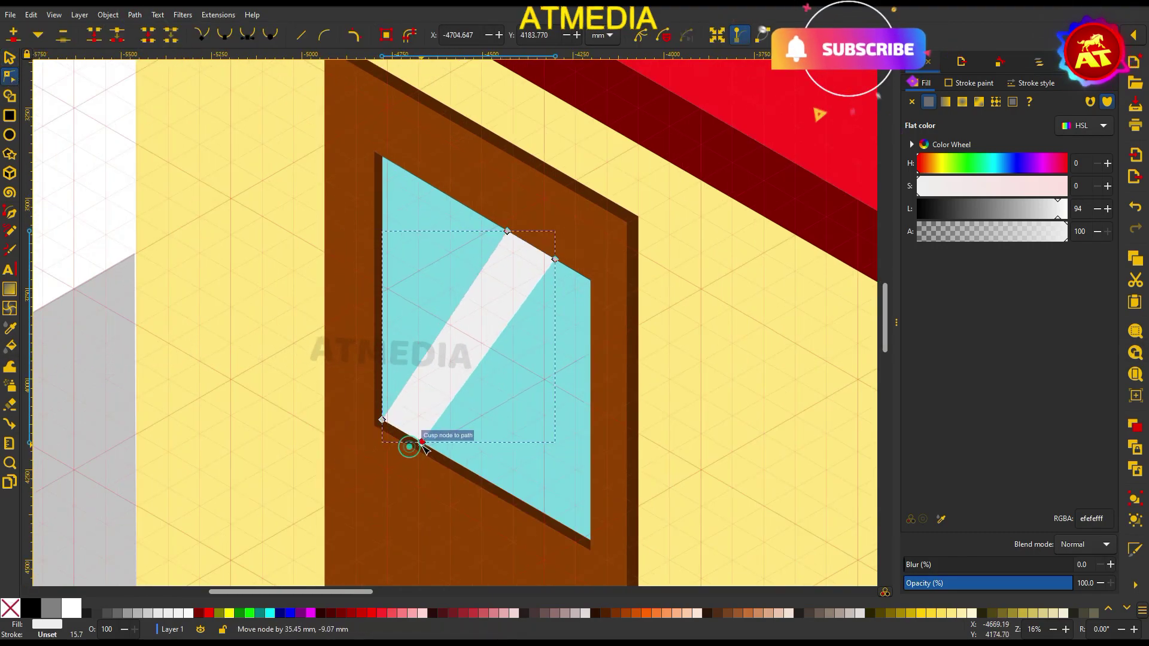
# Fade the streak white-to-transparent and add a duplicate streak lower right.
pyautogui.press('g')
pyautogui.moveTo(513, 263)
pyautogui.mouseDown()
pyautogui.moveTo(441, 405)
pyautogui.moveTo(418, 410)
pyautogui.mouseUp()
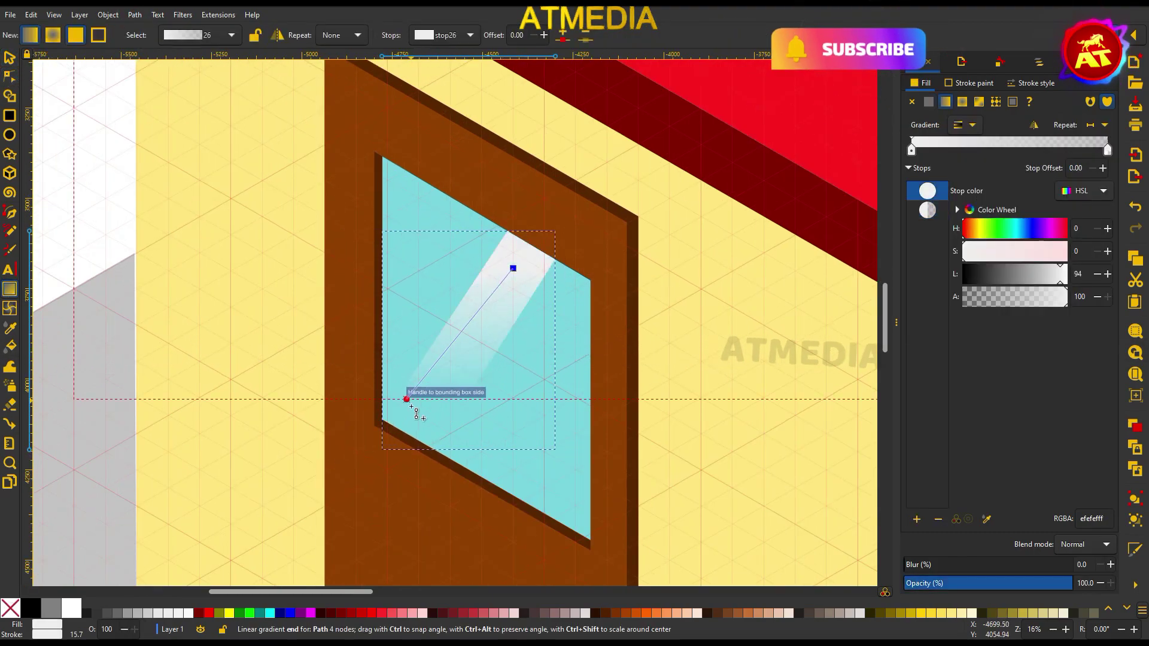
pyautogui.press('s')
pyautogui.hotkey('ctrl', 'd')
pyautogui.moveTo(497, 299); pyautogui.dragTo(532, 320)
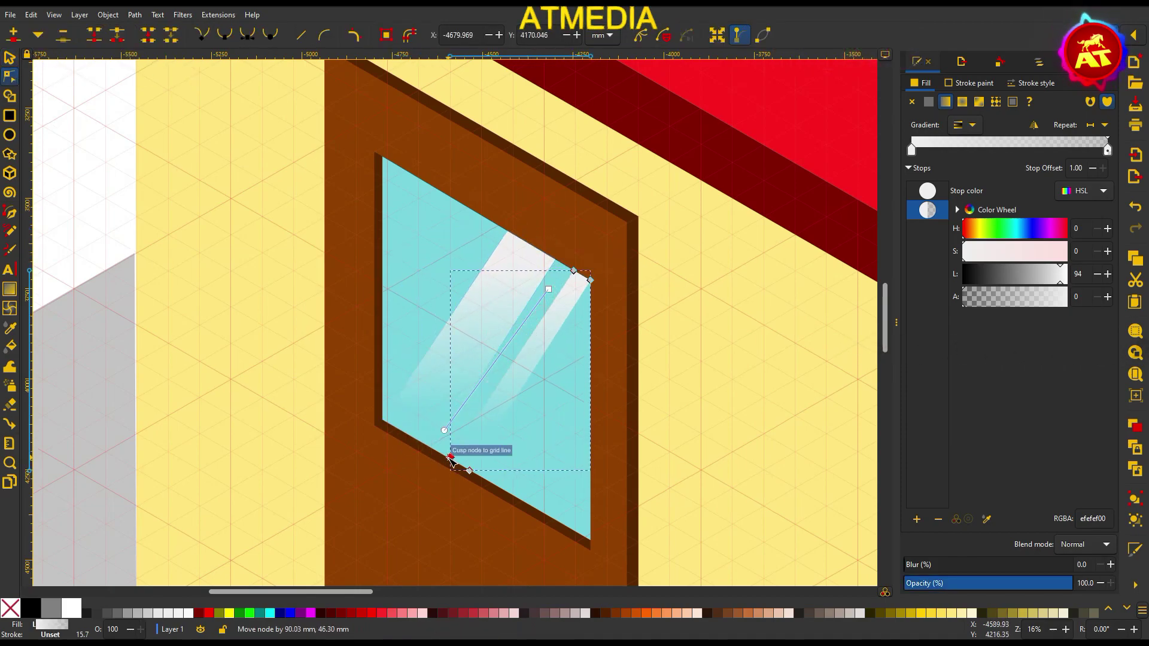
pyautogui.scroll(-3, 451, 457)
pyautogui.press('Escape')
pyautogui.scroll(2, 347, 281)
pyautogui.click(359, 269)
# Duplicate the door's window pane and move the copy down into the lower half of the door.
pyautogui.press('b')
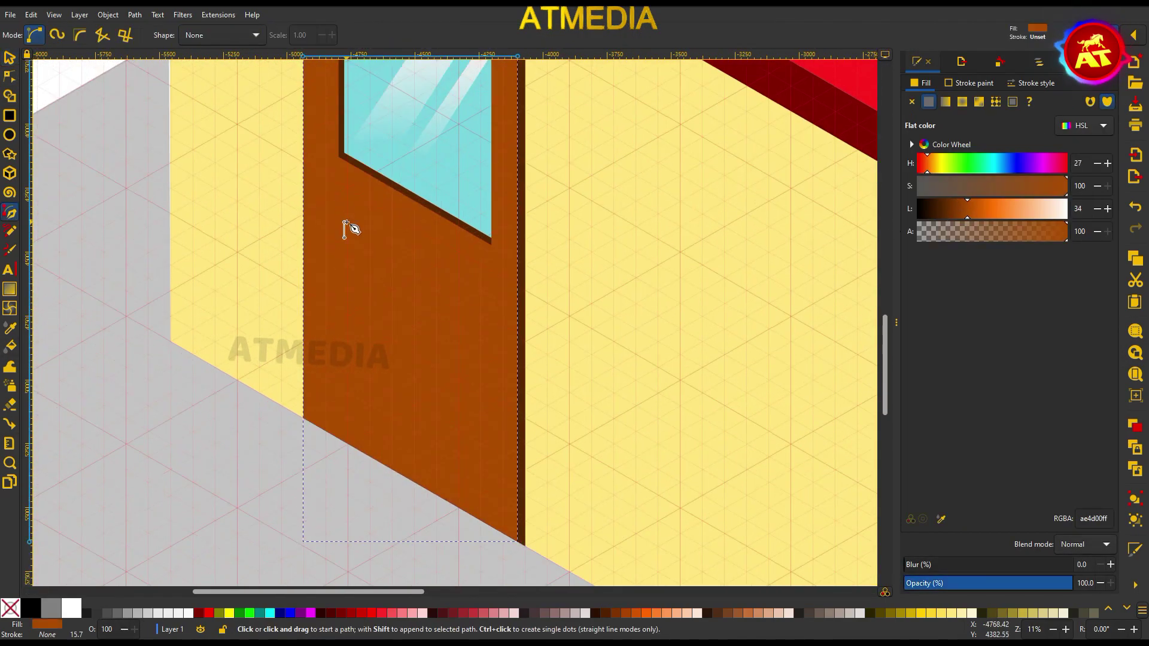
pyautogui.press('Escape')
pyautogui.press('s')
pyautogui.click(461, 210)
pyautogui.hotkey('ctrl', 'd')
pyautogui.moveTo(461, 209); pyautogui.dragTo(411, 469)
pyautogui.click(366, 220)
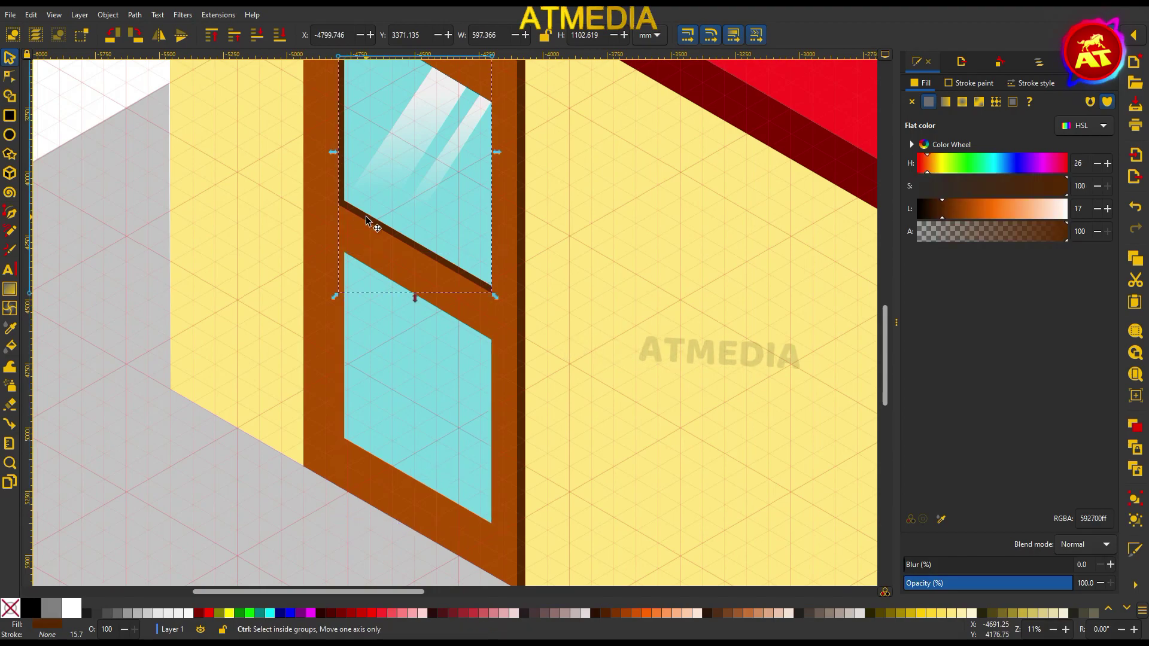
pyautogui.moveTo(408, 291); pyautogui.dragTo(408, 298)
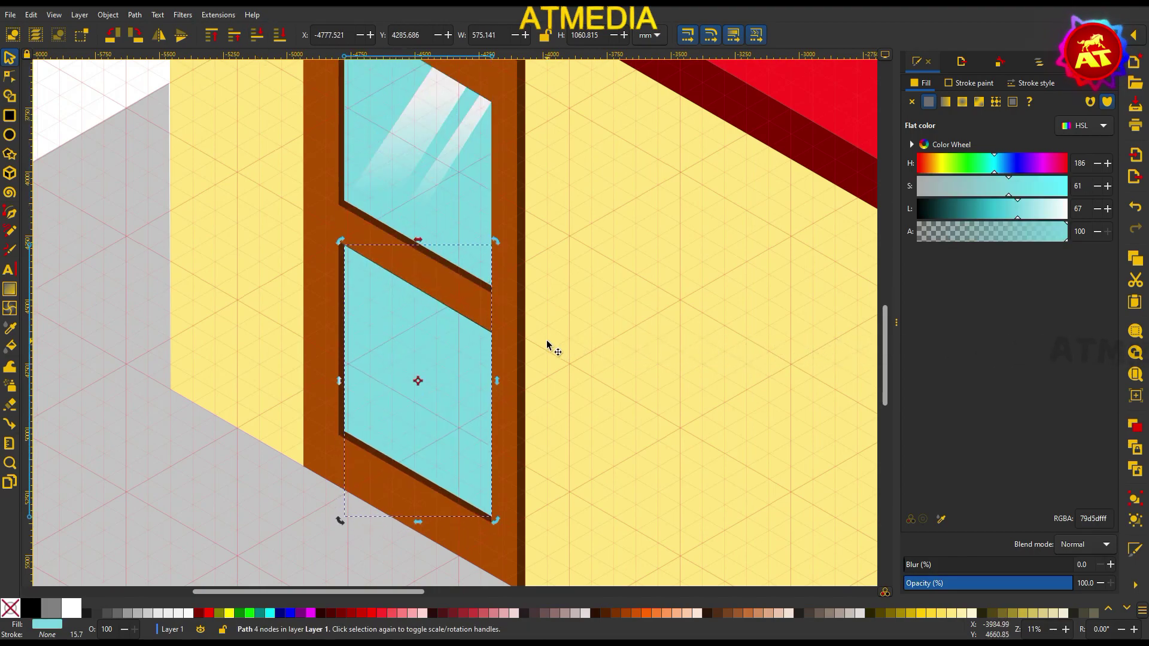
# Paste the door's brown style onto the lower pane and snap its right corners to the grid.
pyautogui.hotkey('ctrl', 'shift', 'v')
pyautogui.press('n')
pyautogui.scroll(1, 460, 307)
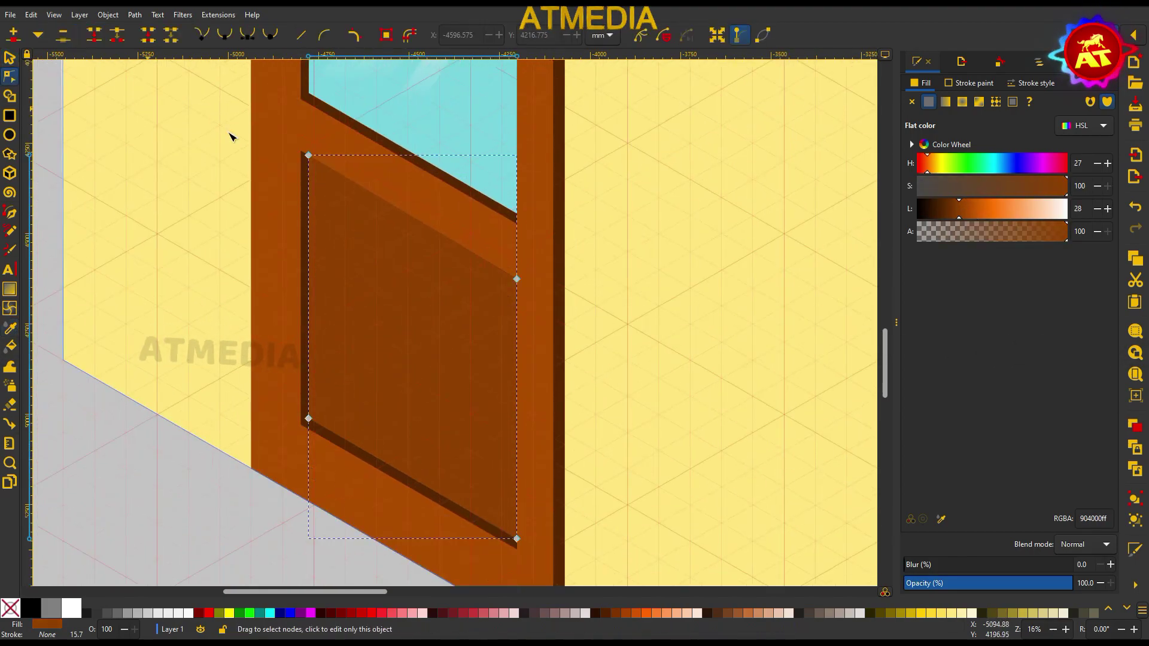
pyautogui.press('Left')
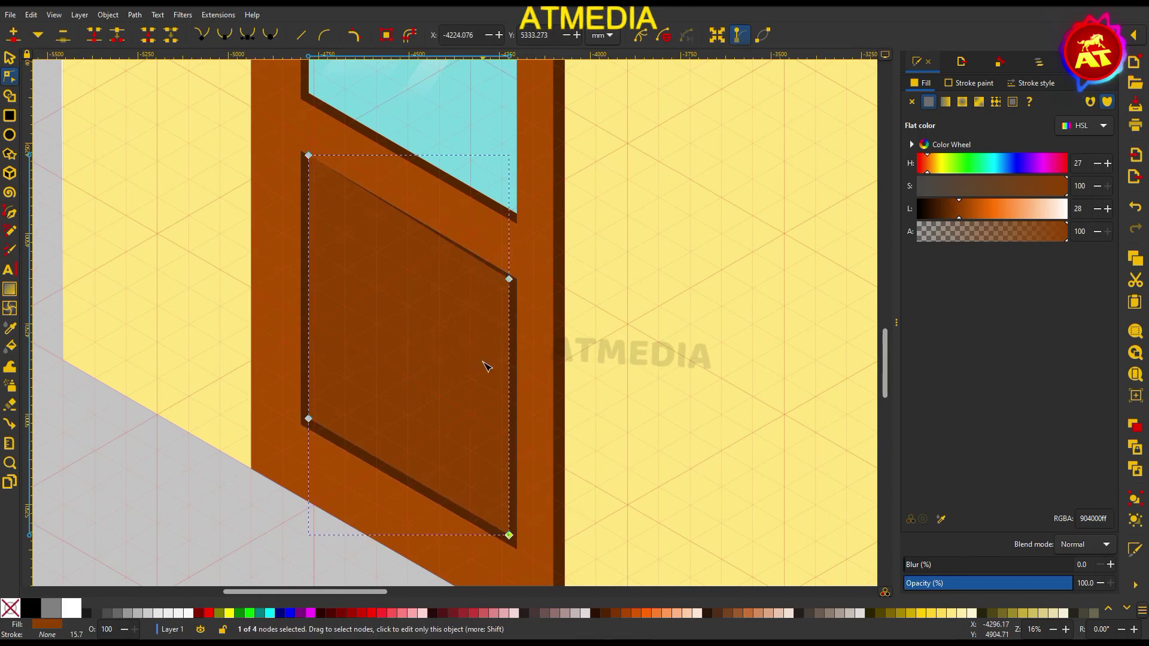
pyautogui.press('s')
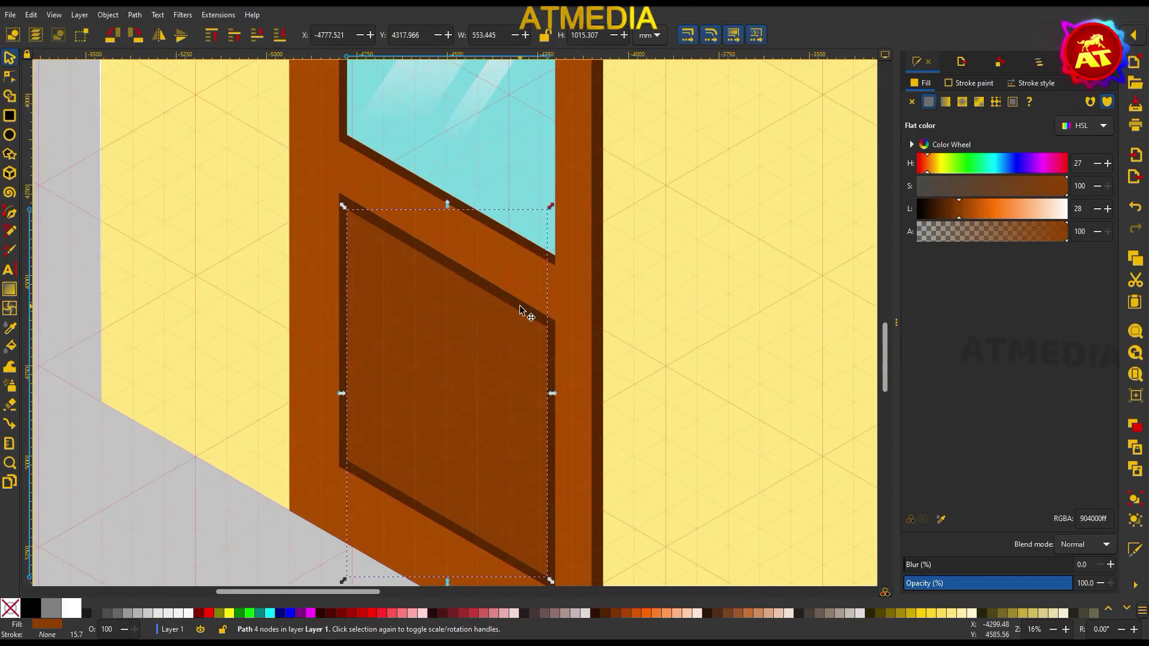
pyautogui.press('n')
pyautogui.moveTo(547, 576)
pyautogui.mouseDown()
pyautogui.moveTo(586, 575)
pyautogui.moveTo(540, 470)
pyautogui.mouseUp()
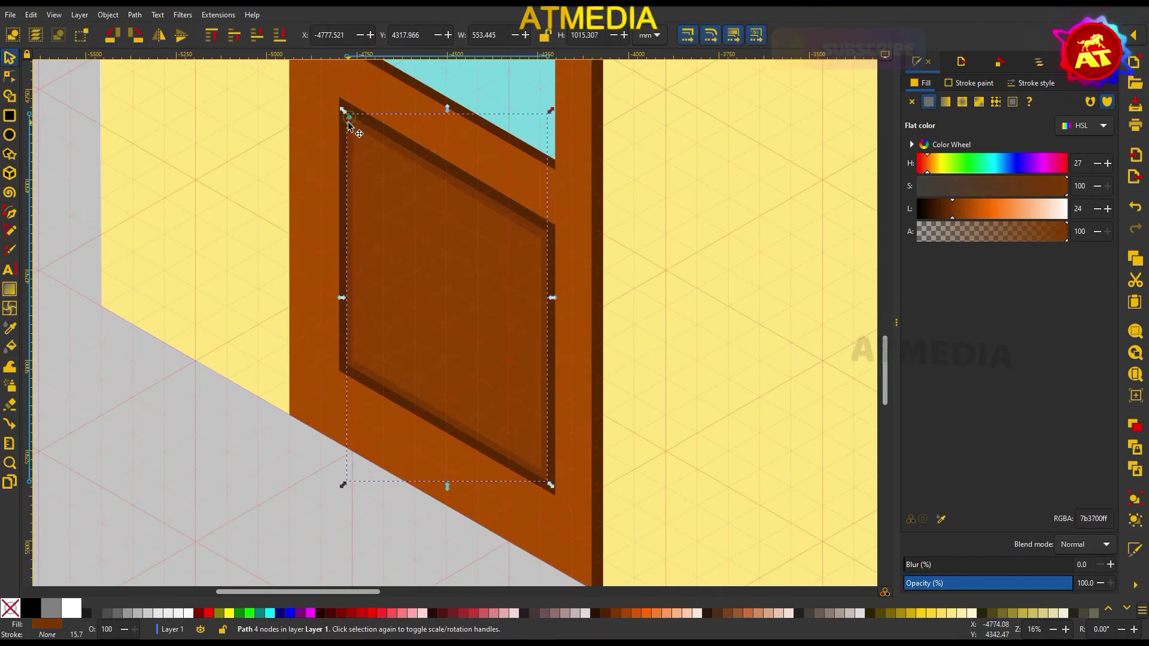
# Deselect and zoom out to view the whole shop front.
pyautogui.click(513, 274)
pyautogui.scroll(-4, 513, 275)
pyautogui.press('s')
pyautogui.press('Escape')
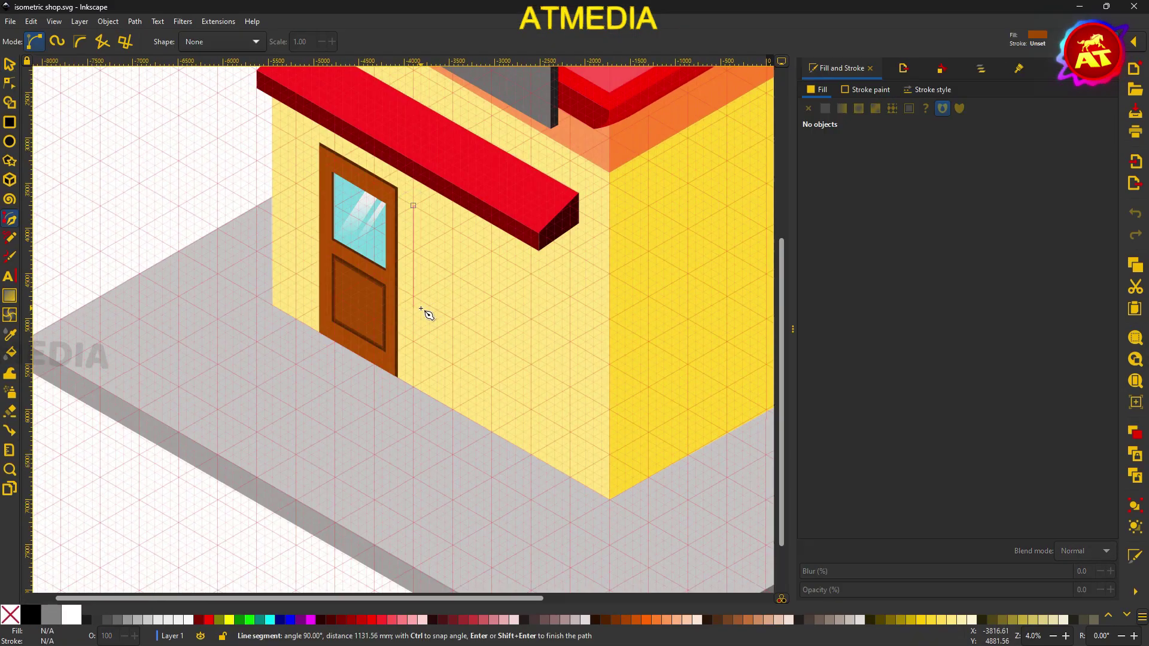
# Close the new wall panel shape and lighten its brown fill.
pyautogui.click(413, 206)
pyautogui.press('s')
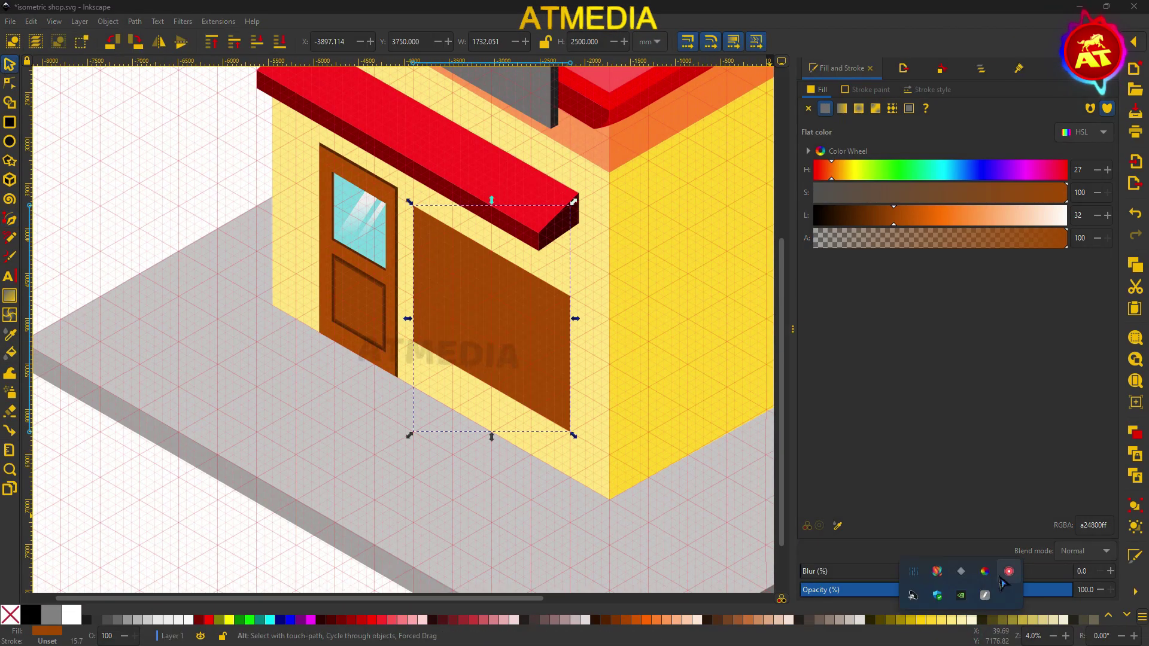
pyautogui.scroll(1, 53, 286)
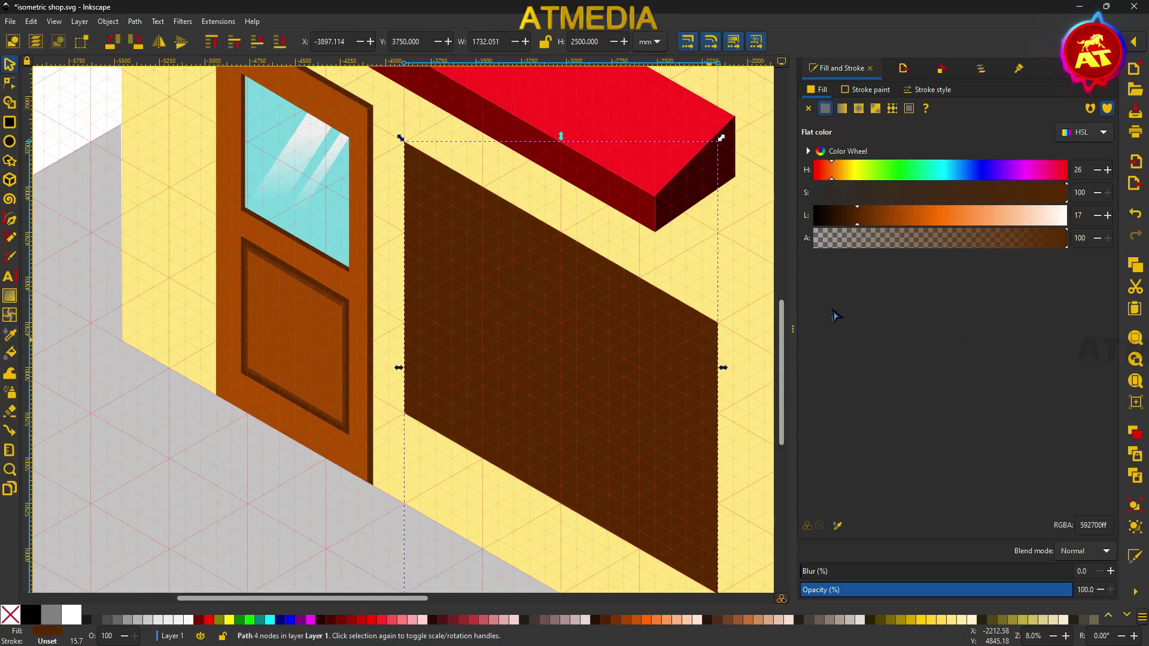
pyautogui.moveTo(857, 215); pyautogui.dragTo(900, 215)
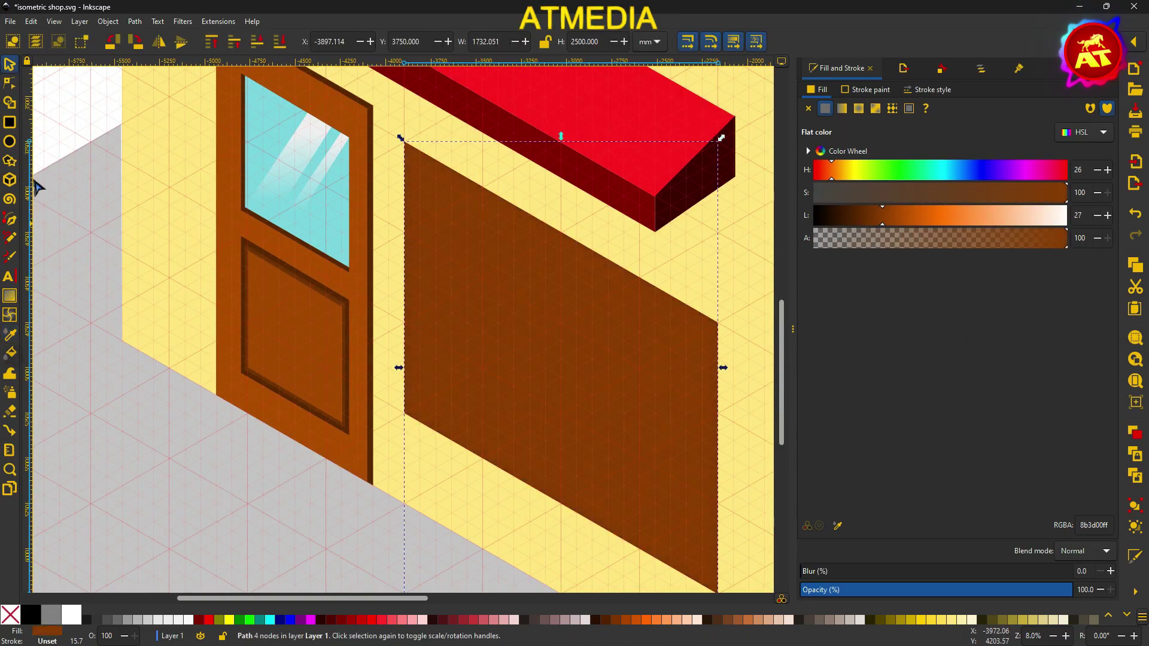
# Adjust the panel's bottom-right and top-left corner nodes.
pyautogui.click(10, 83)
pyautogui.scroll(2, 666, 421)
pyautogui.moveTo(758, 240); pyautogui.dragTo(769, 235)
pyautogui.scroll(-10, 715, 440)
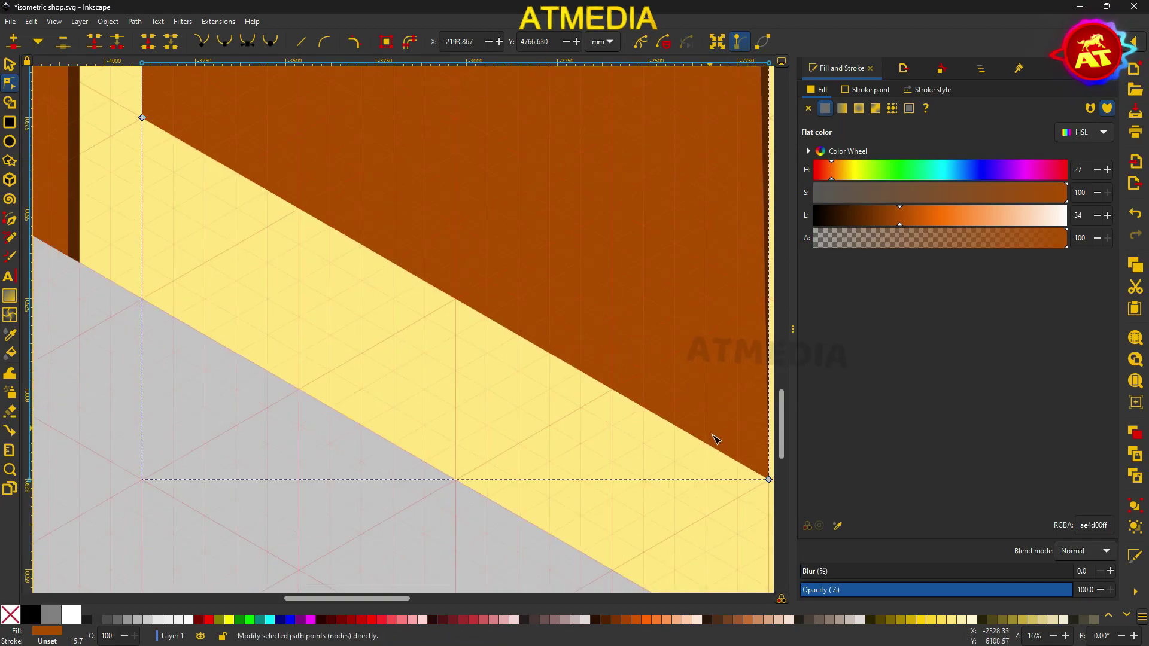
pyautogui.scroll(10, 599, 329)
pyautogui.moveTo(518, 231); pyautogui.dragTo(518, 243)
pyautogui.hscroll(5, 390, 215)
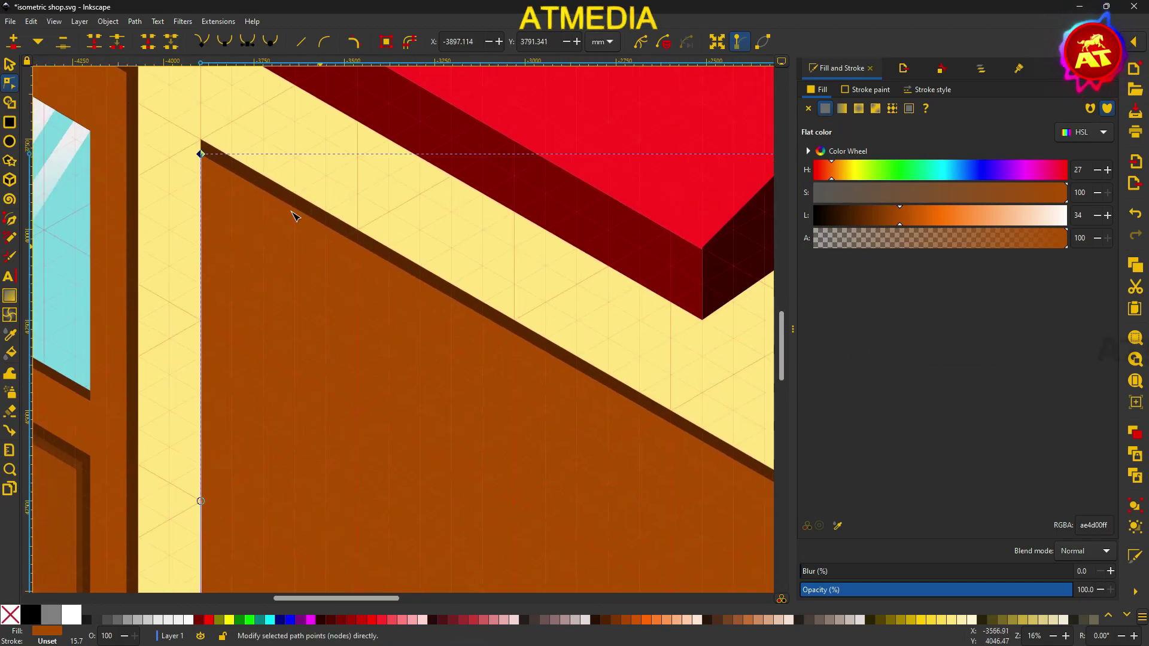
# Lighten the panel fill to orange and pull its top-left and bottom-left corners inward.
pyautogui.press('s')
pyautogui.scroll(-2, 422, 373)
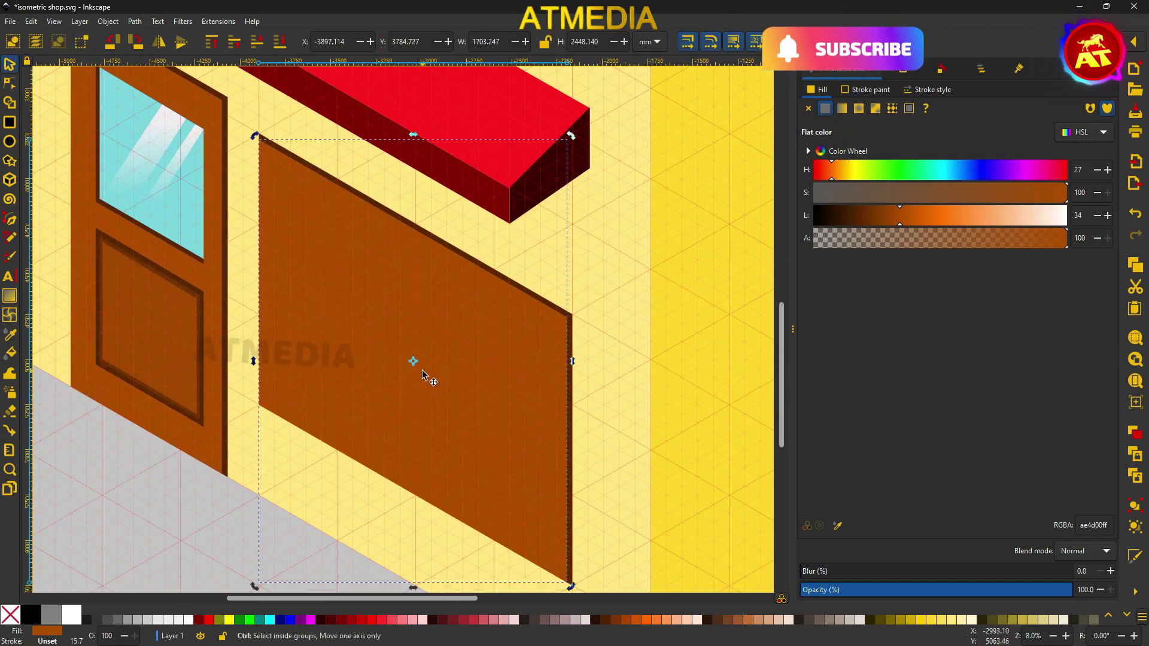
pyautogui.press('n')
pyautogui.click(924, 215)
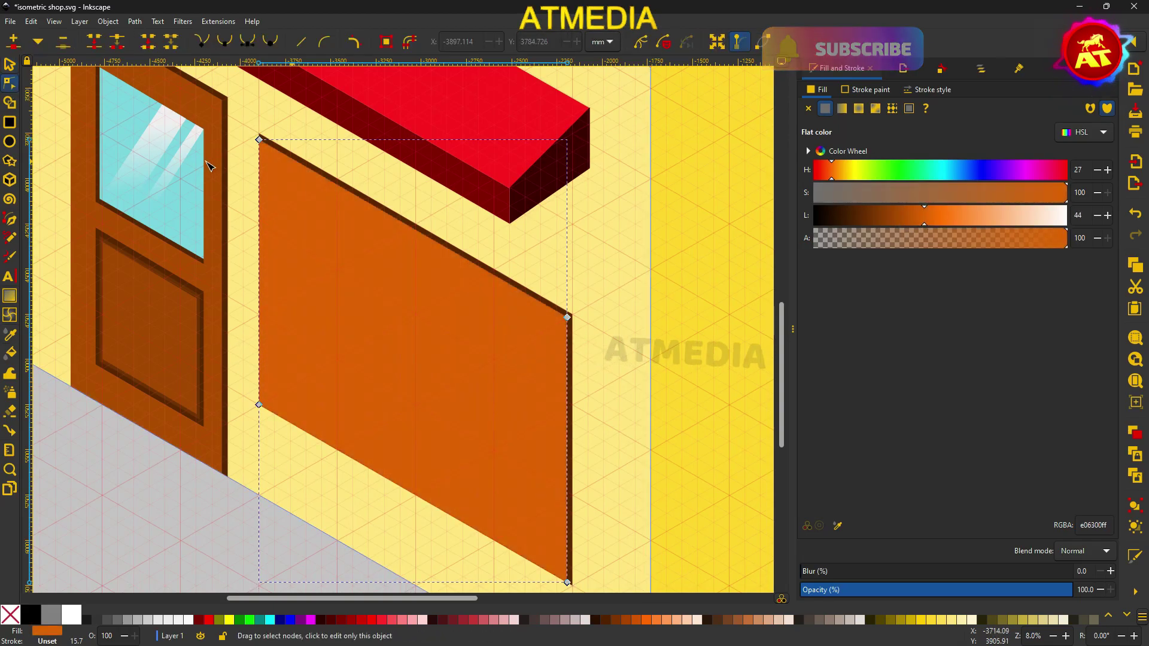
pyautogui.moveTo(258, 140)
pyautogui.mouseDown()
pyautogui.moveTo(268, 158)
pyautogui.moveTo(262, 143)
pyautogui.mouseUp()
pyautogui.scroll(1, 261, 134)
pyautogui.moveTo(257, 507); pyautogui.dragTo(413, 477)
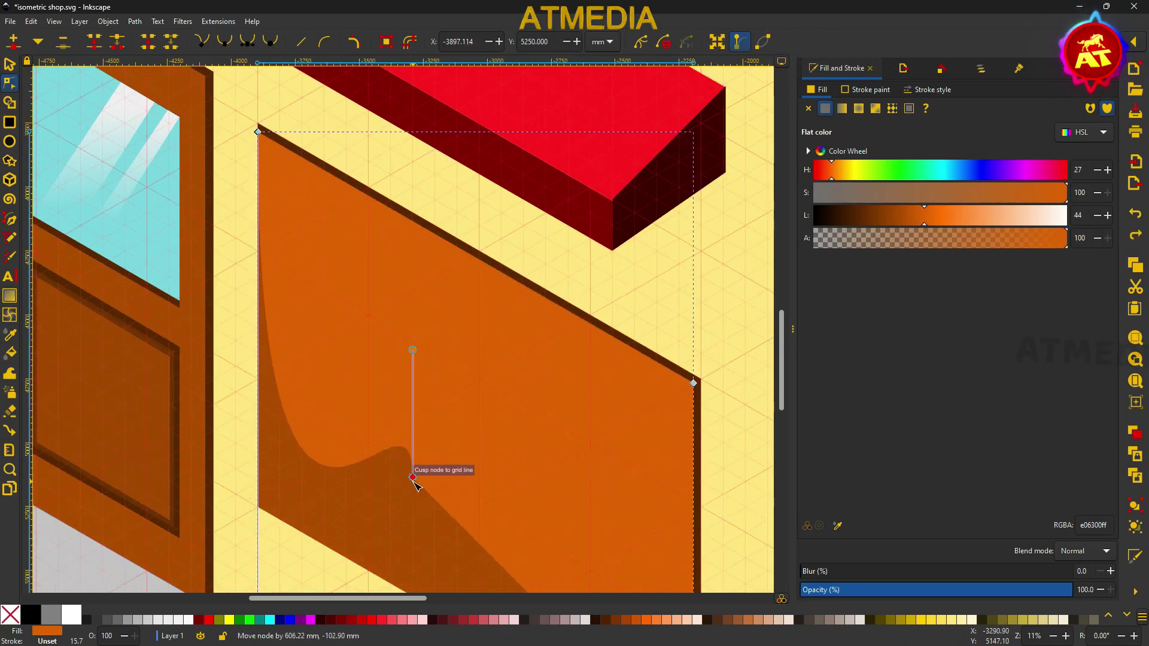
pyautogui.scroll(-5, 256, 385)
# Undo the trial node edits, lighter fill and curved-handle change on the panel.
pyautogui.hotkey('ctrl', 'z')
pyautogui.hotkey('ctrl', 'z')
pyautogui.hotkey('ctrl', 'z')
pyautogui.scroll(-3, 257, 366)
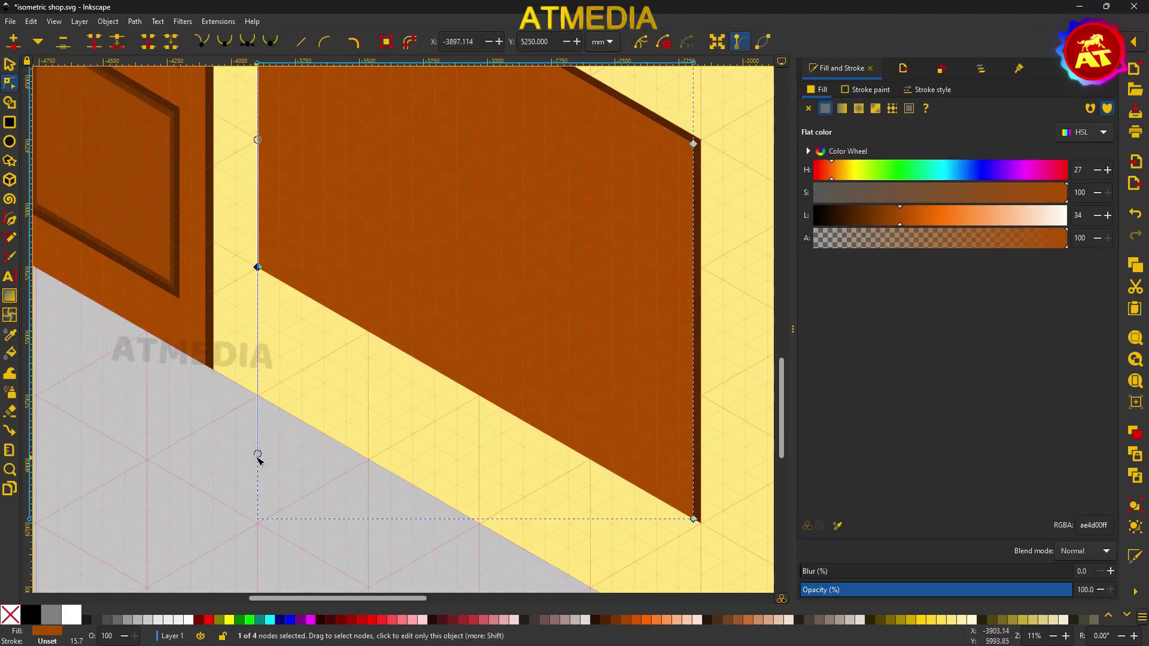
pyautogui.moveTo(257, 454); pyautogui.dragTo(235, 279)
pyautogui.scroll(5, 235, 279)
pyautogui.hotkey('ctrl', 'z')
pyautogui.scroll(4, 305, 139)
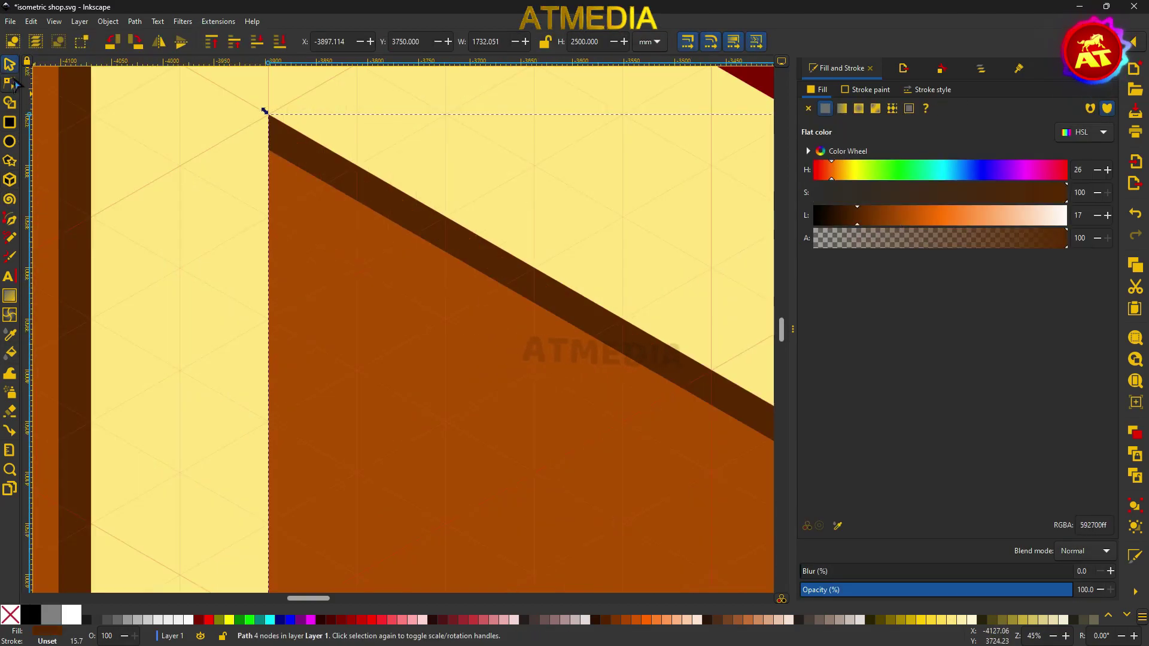
pyautogui.scroll(-5, 312, 140)
# Make the dark piece orange-brown, snap its nodes to the grid and raise a corner about 34 mm.
pyautogui.press('s')
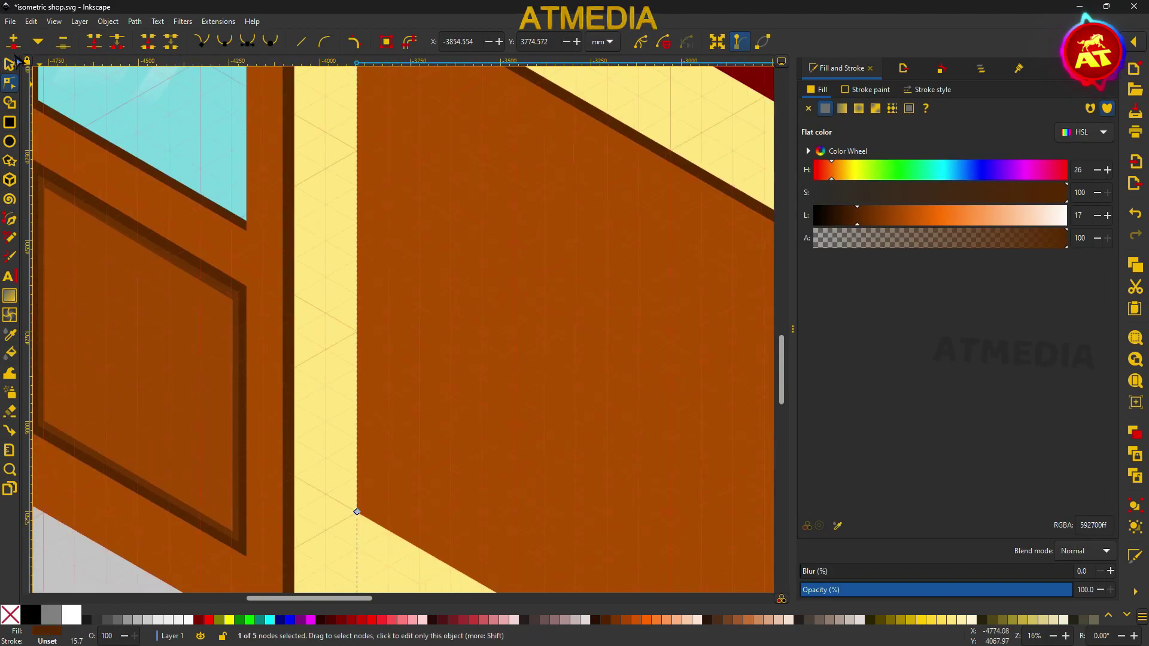
pyautogui.moveTo(928, 223); pyautogui.dragTo(913, 222)
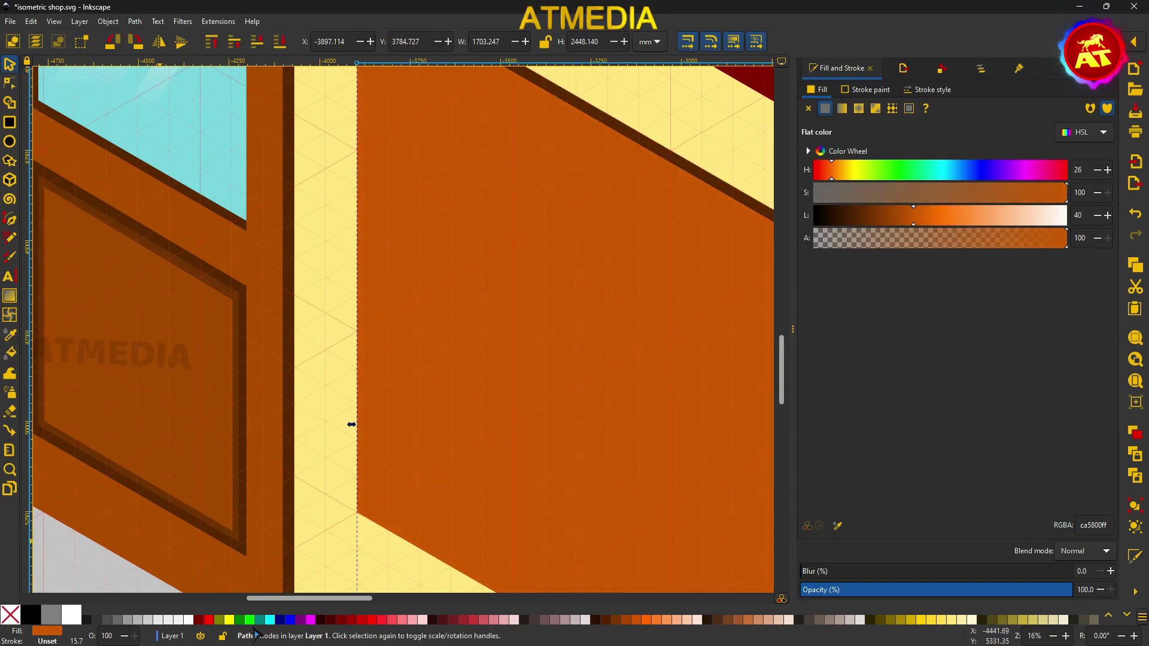
pyautogui.press('n')
pyautogui.scroll(-2, 352, 421)
pyautogui.moveTo(339, 153); pyautogui.dragTo(337, 150)
pyautogui.scroll(3, 344, 180)
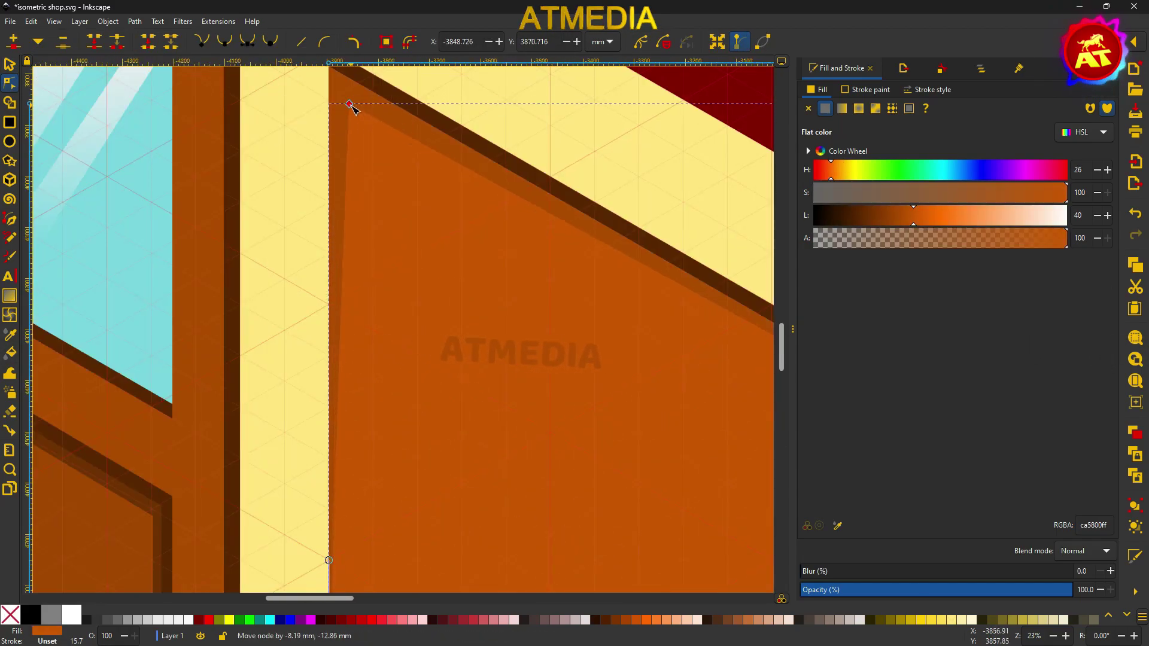
pyautogui.moveTo(328, 436); pyautogui.dragTo(346, 426)
pyautogui.scroll(-2, 345, 426)
pyautogui.scroll(3, 577, 338)
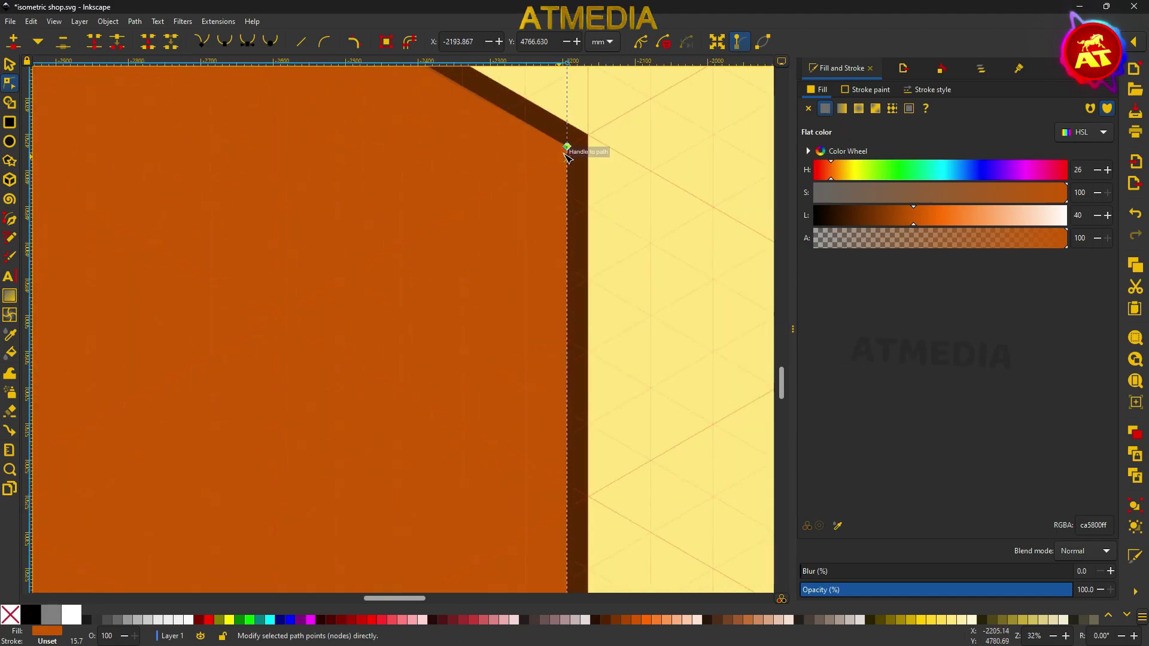
pyautogui.scroll(-3, 569, 149)
pyautogui.scroll(-2, 523, 341)
pyautogui.moveTo(565, 441); pyautogui.dragTo(563, 417)
pyautogui.scroll(-3, 559, 353)
# Try another fill on the panel, undo it, and inspect the frame's nodes.
pyautogui.press('s')
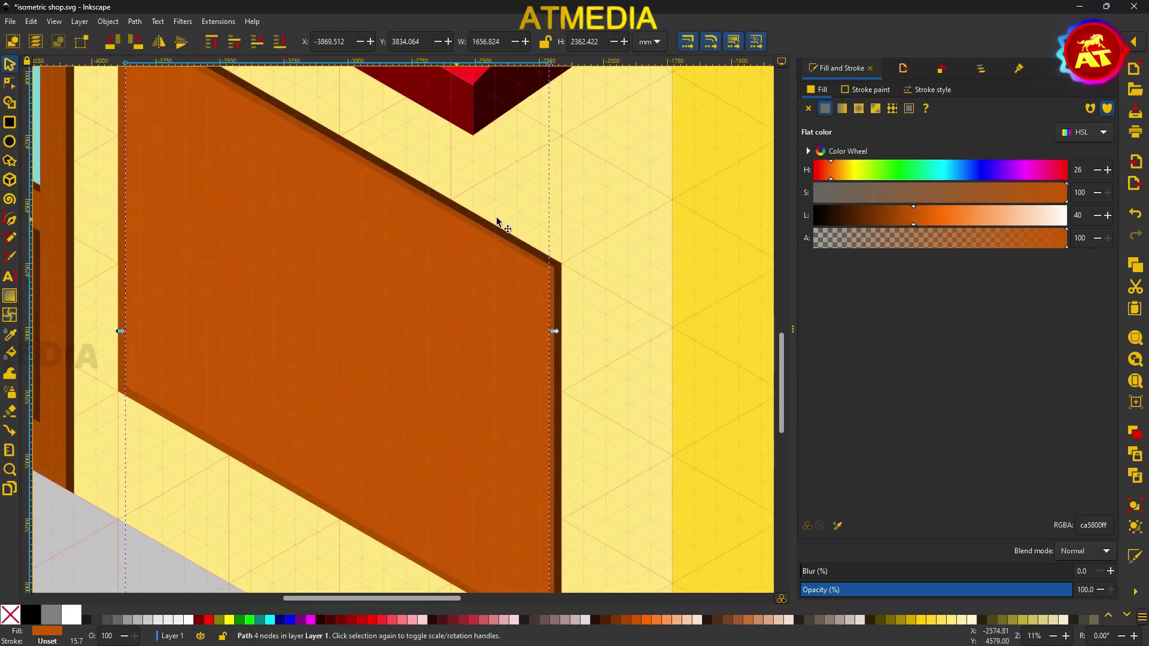
pyautogui.moveTo(913, 217); pyautogui.dragTo(874, 224)
pyautogui.hotkey('ctrl', 'z')
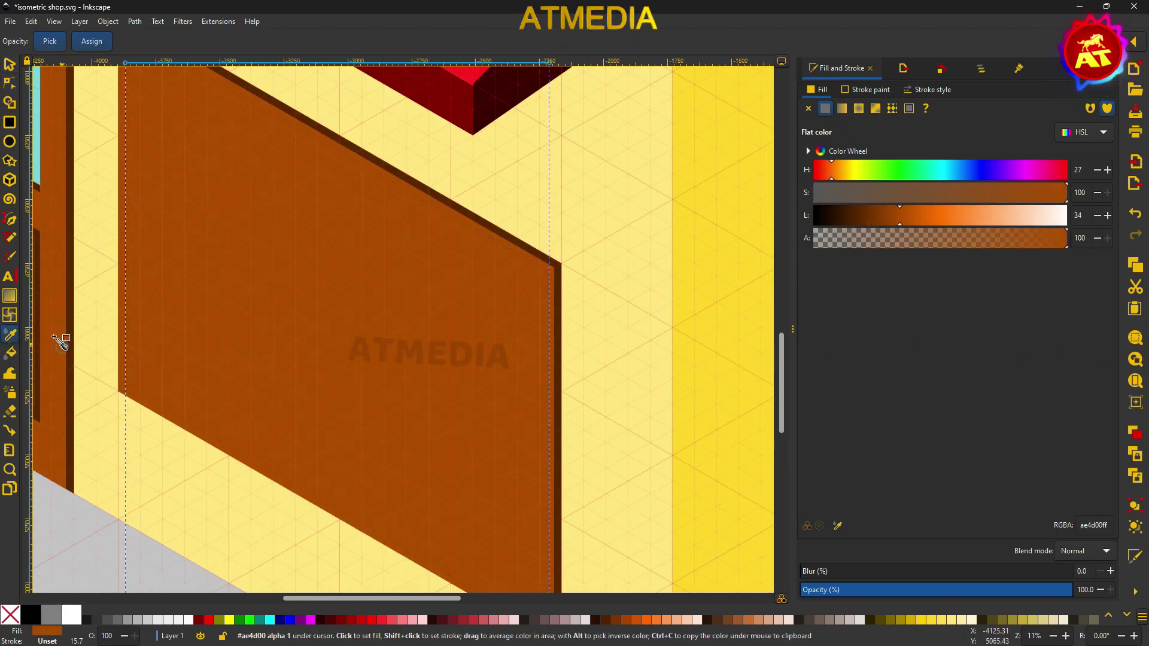
pyautogui.press('n')
pyautogui.scroll(3, 56, 333)
pyautogui.scroll(-1, 175, 441)
pyautogui.scroll(-2, 179, 425)
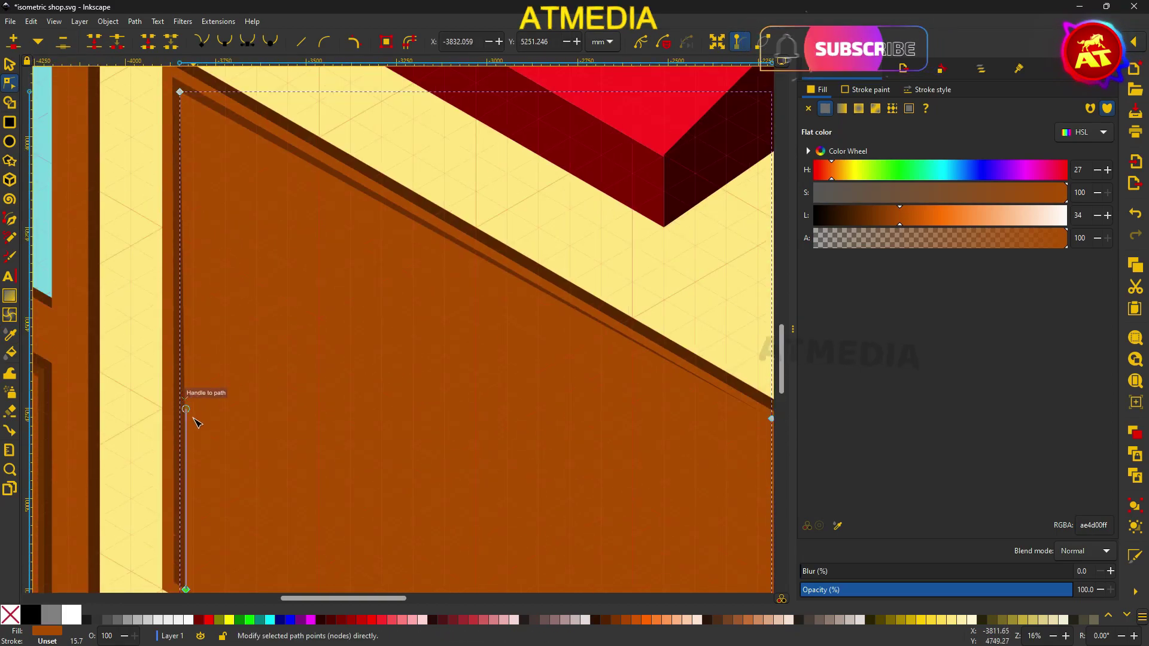
pyautogui.scroll(2, 192, 410)
pyautogui.scroll(-2, 192, 347)
pyautogui.scroll(3, 204, 88)
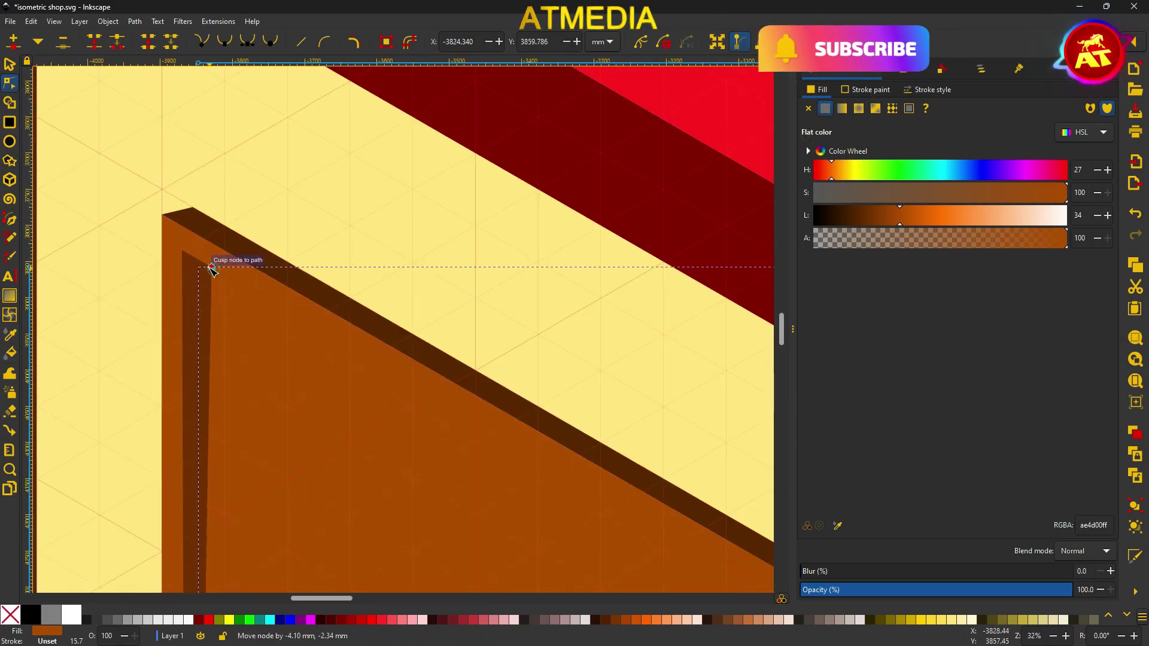
pyautogui.scroll(-2, 197, 261)
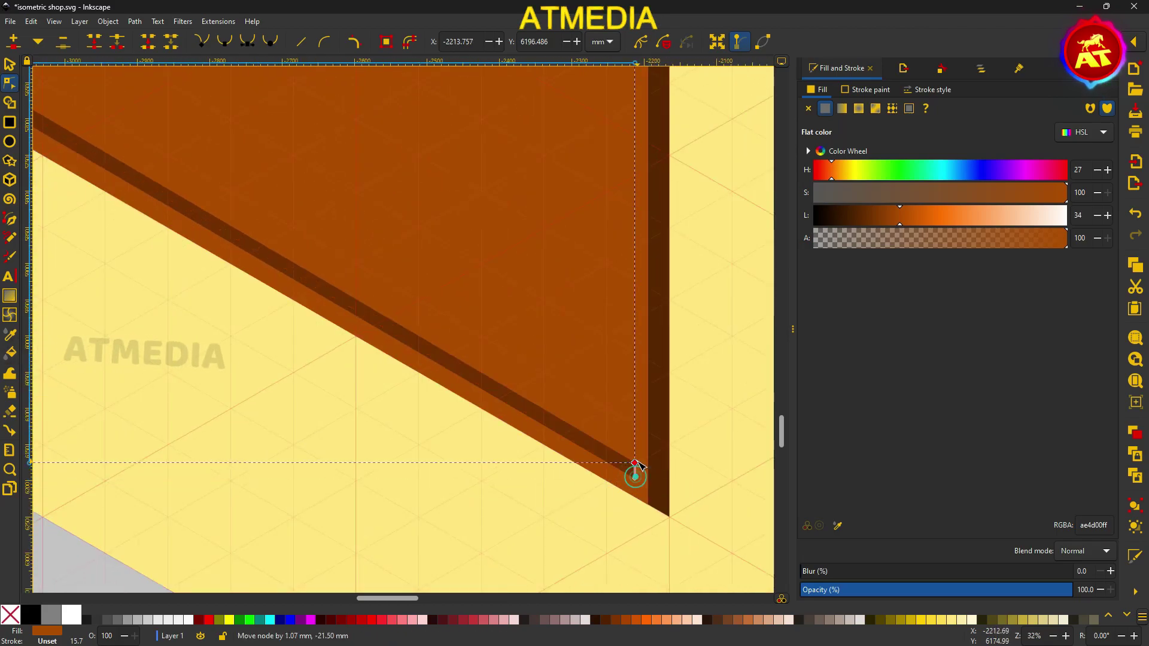
pyautogui.scroll(-1, 636, 469)
pyautogui.scroll(5, 503, 323)
pyautogui.hscroll(-2, 405, 237)
pyautogui.scroll(-6, 670, 369)
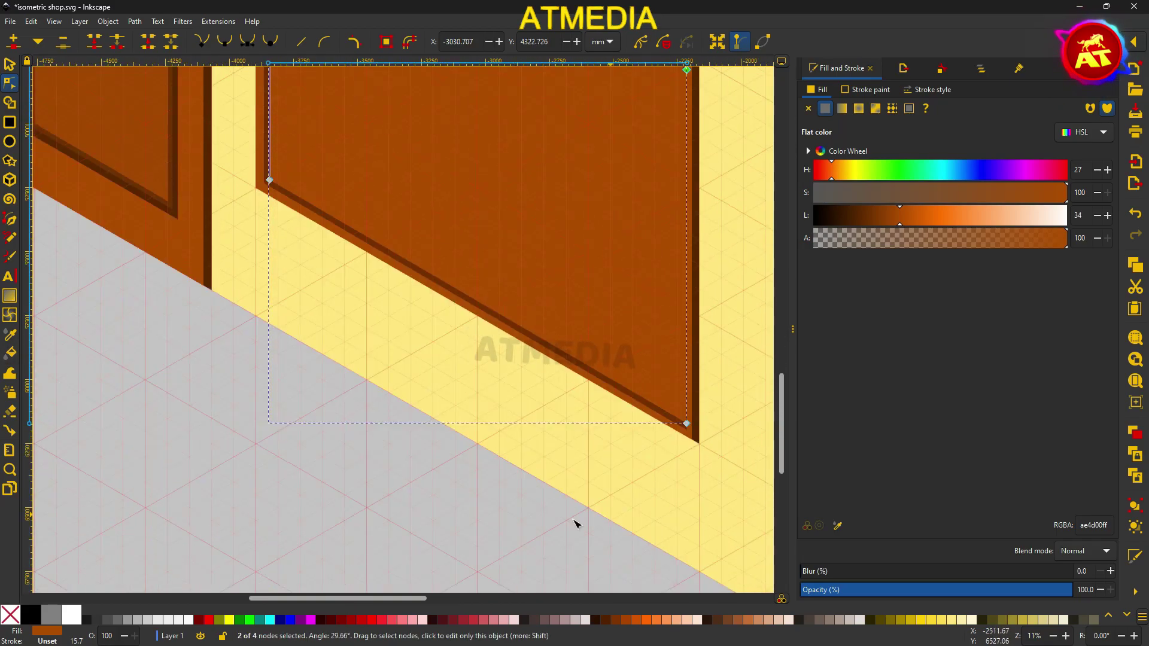
# Adjust the fill of the glass inside the window frame.
pyautogui.moveTo(900, 215); pyautogui.dragTo(925, 215)
pyautogui.moveTo(832, 170); pyautogui.dragTo(953, 170)
pyautogui.scroll(3, 688, 272)
pyautogui.press('s')
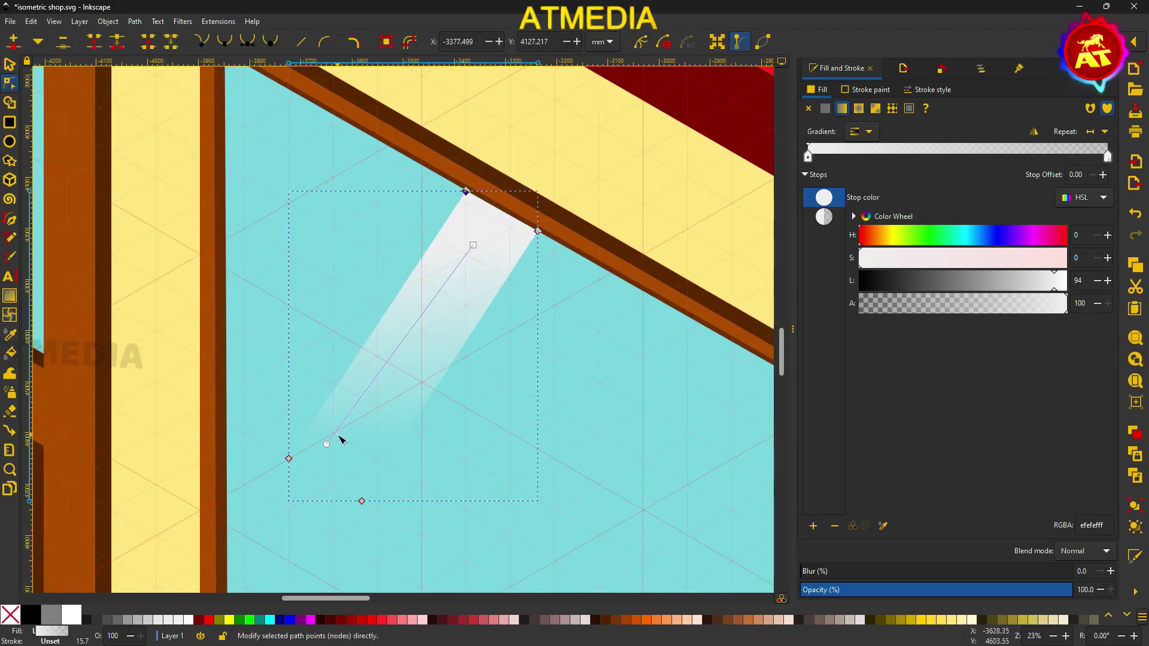
# Reshape the white glare streaks, lengthening the fade downward and repositioning the top node.
pyautogui.press('s')
pyautogui.scroll(-4, 252, 183)
pyautogui.click(9, 82)
pyautogui.moveTo(226, 252)
pyautogui.mouseDown()
pyautogui.moveTo(276, 276)
pyautogui.moveTo(269, 323)
pyautogui.mouseUp()
pyautogui.press('s')
pyautogui.click(182, 178)
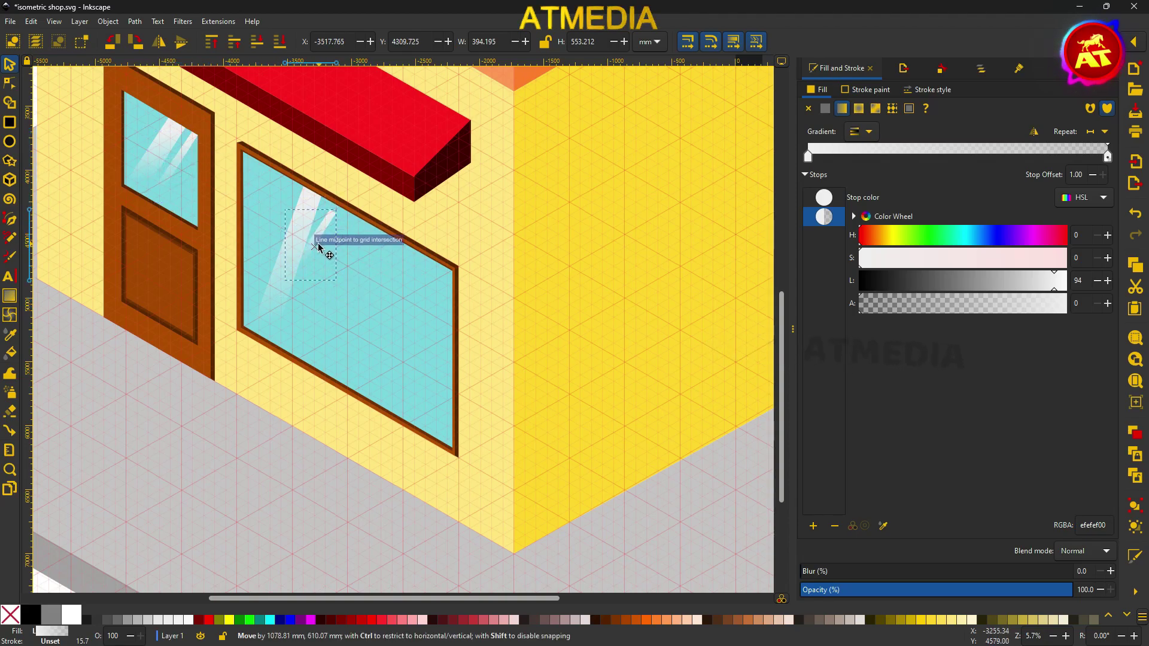
pyautogui.scroll(5, 317, 246)
pyautogui.press('n')
pyautogui.moveTo(457, 192); pyautogui.dragTo(459, 189)
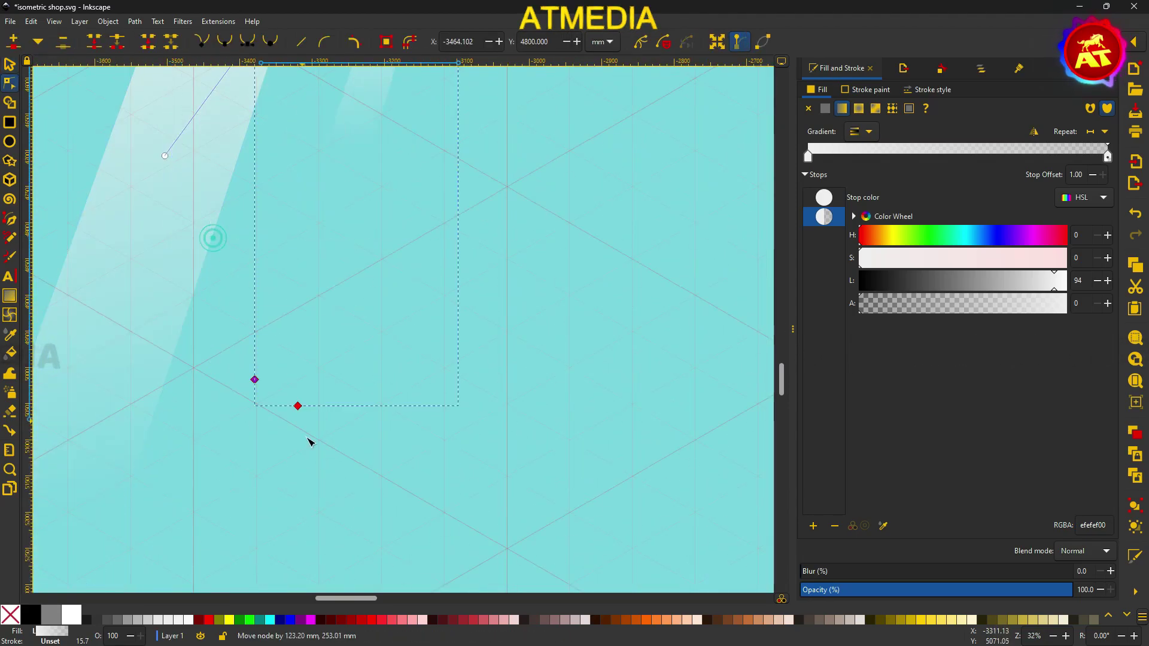
pyautogui.scroll(-5, 307, 441)
# Select the shop window's brown frame and edit the dark frame edge's nodes.
pyautogui.press('s')
pyautogui.click(189, 371)
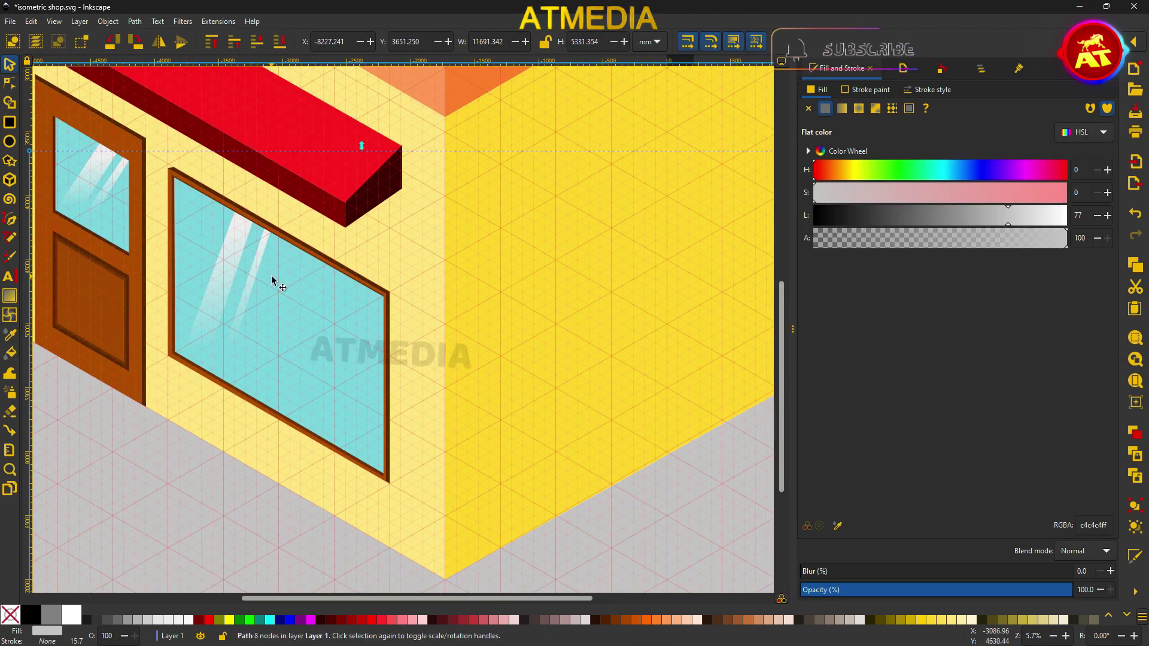
pyautogui.scroll(3, 333, 185)
pyautogui.click(357, 238)
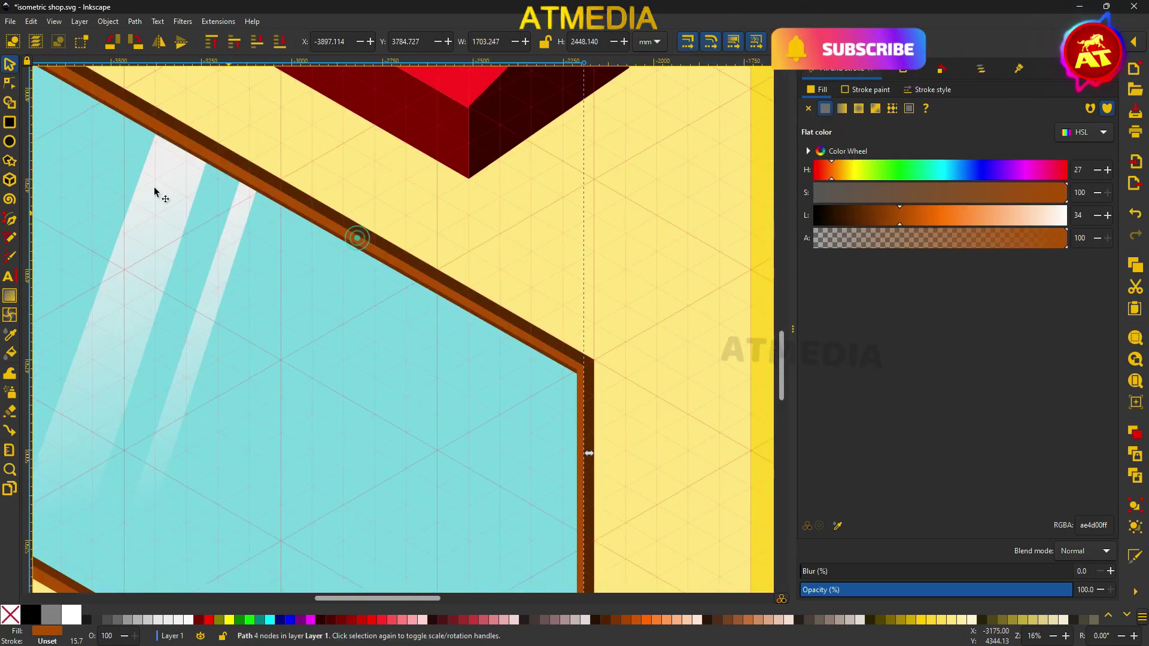
pyautogui.scroll(3, 143, 168)
pyautogui.doubleClick(120, 146)
pyautogui.scroll(3, 136, 243)
pyautogui.scroll(-5, 504, 255)
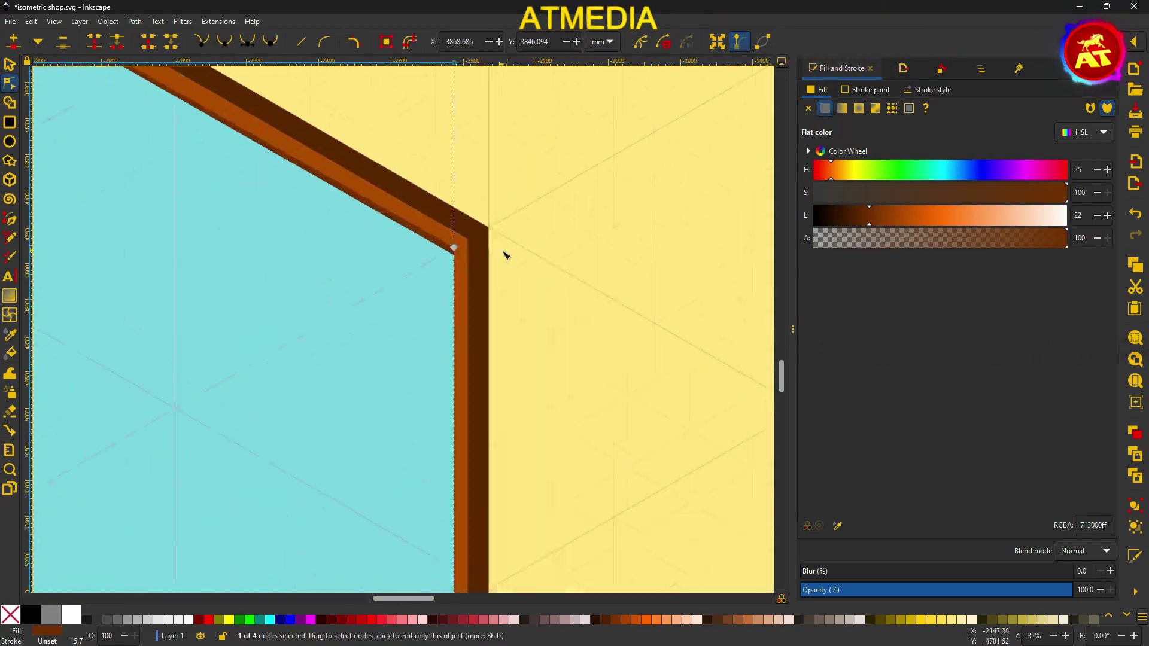
pyautogui.scroll(-3, 505, 256)
# Select the lighter brown and outer dark-brown frame pieces, then clear the selection.
pyautogui.click(267, 132)
pyautogui.keyDown('ctrl'); pyautogui.click(259, 119); pyautogui.keyUp('ctrl')
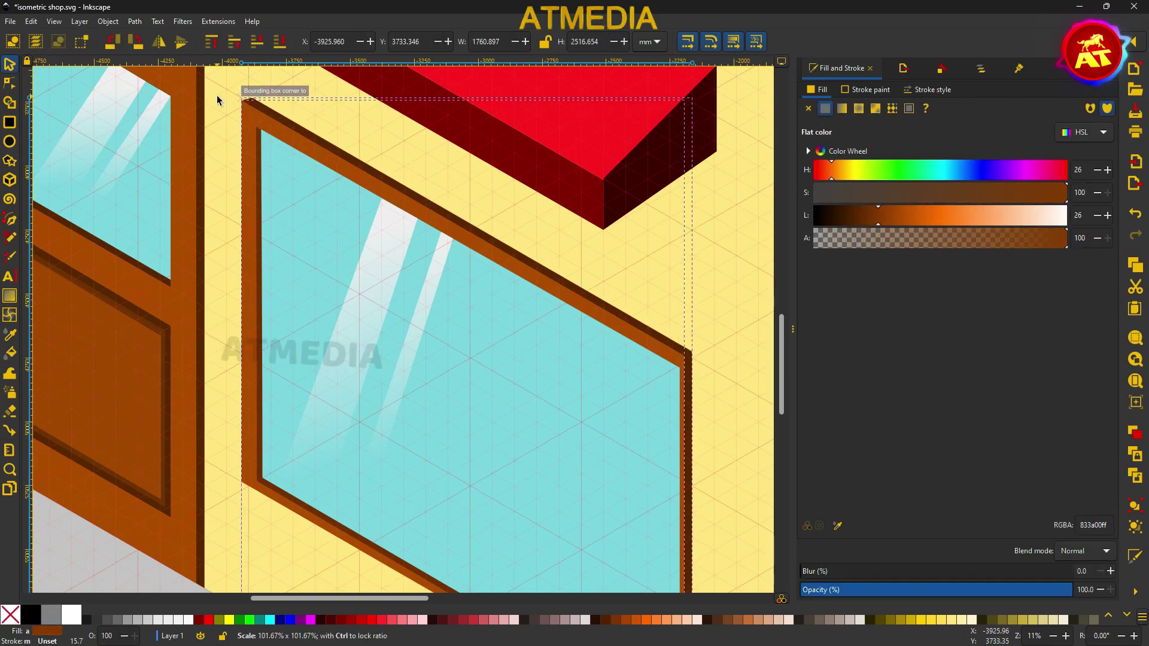
pyautogui.scroll(-5, 359, 299)
pyautogui.scroll(-2, 477, 297)
pyautogui.press('Escape')
pyautogui.scroll(-3, 230, 340)
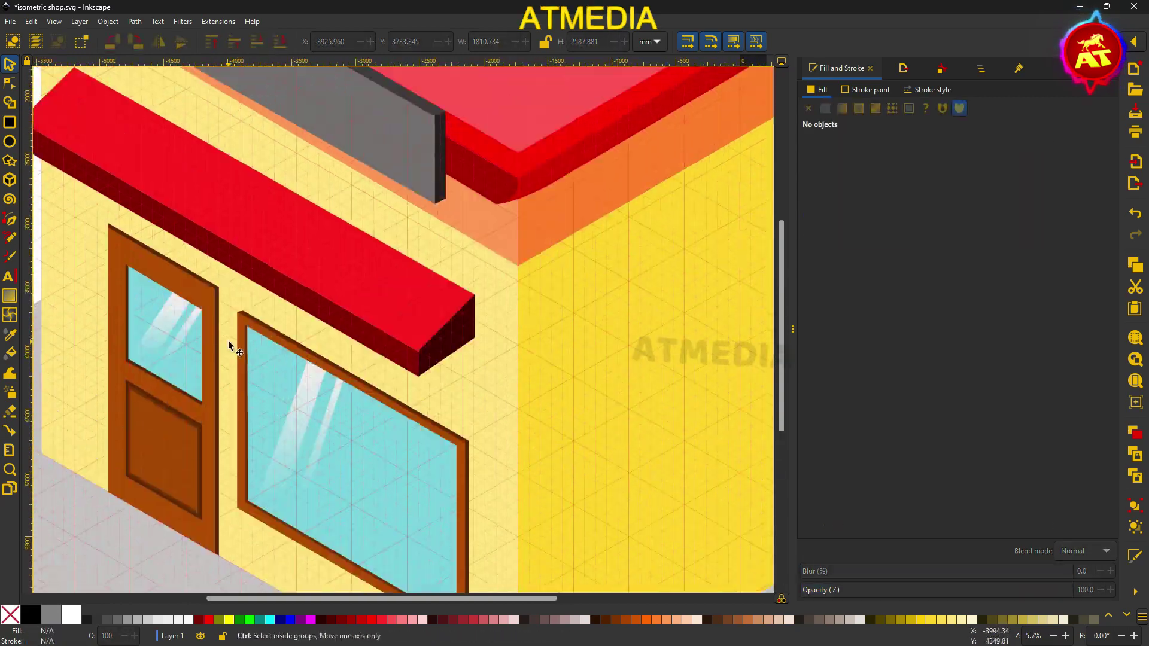
pyautogui.scroll(5, 326, 352)
# Draw a new stripe shape at the awning's left tip and fill it pale yellow.
pyautogui.scroll(-4, 423, 257)
pyautogui.press('b')
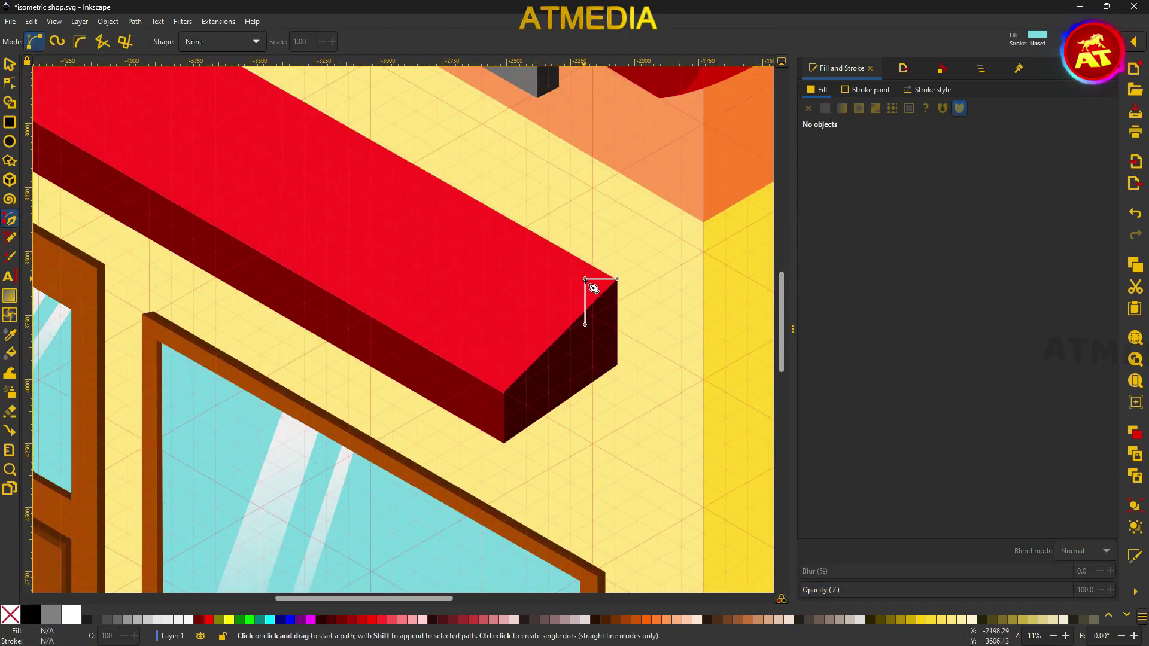
pyautogui.scroll(5, 206, 326)
pyautogui.hscroll(-5, 206, 326)
pyautogui.scroll(5, 269, 197)
pyautogui.click(328, 141)
pyautogui.scroll(-4, 328, 141)
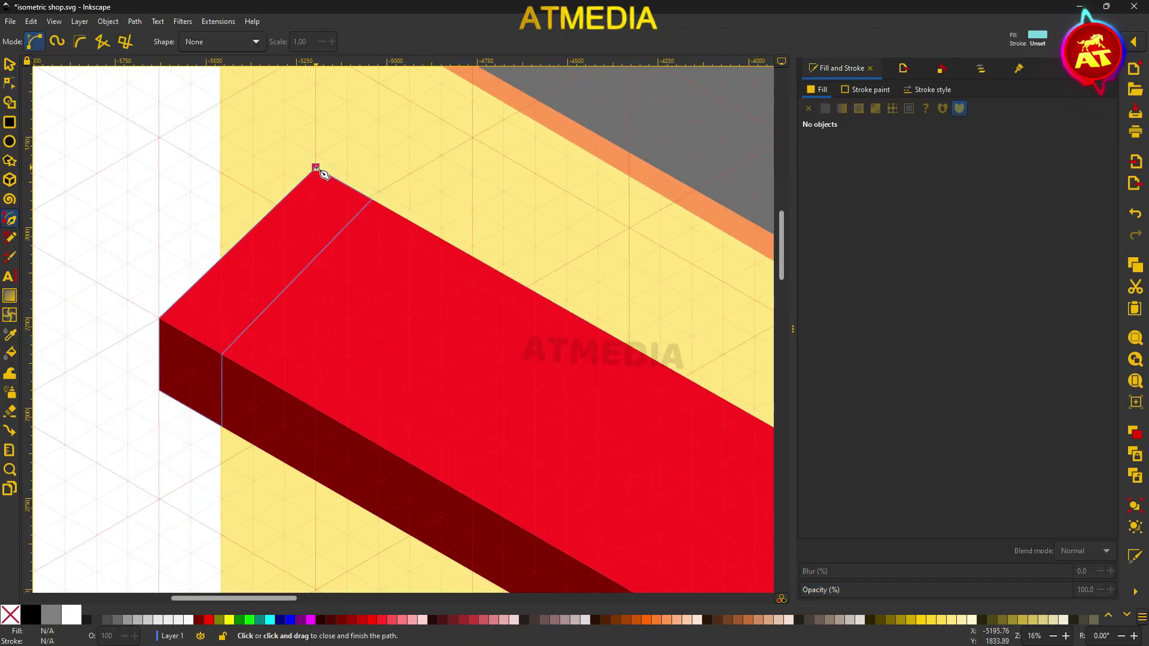
pyautogui.click(316, 168)
pyautogui.moveTo(939, 215); pyautogui.dragTo(1075, 218)
pyautogui.click(850, 176)
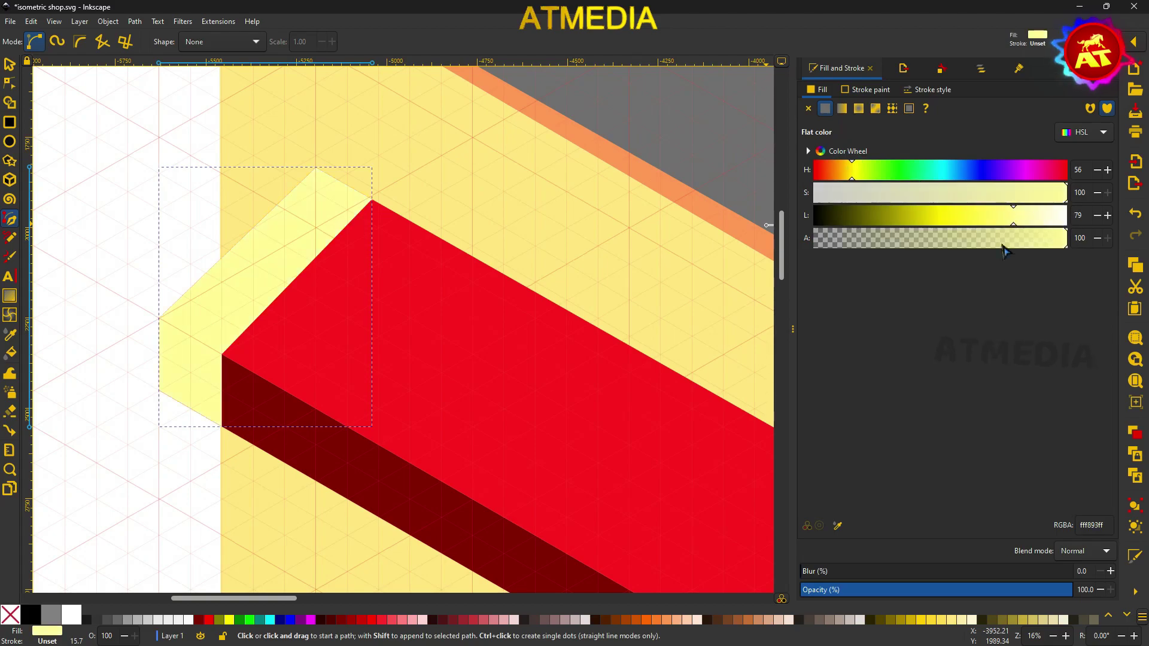
# Add a small pale peach shape on the awning's end face and inspect its nodes.
pyautogui.click(159, 318)
pyautogui.click(159, 318)
pyautogui.click(843, 170)
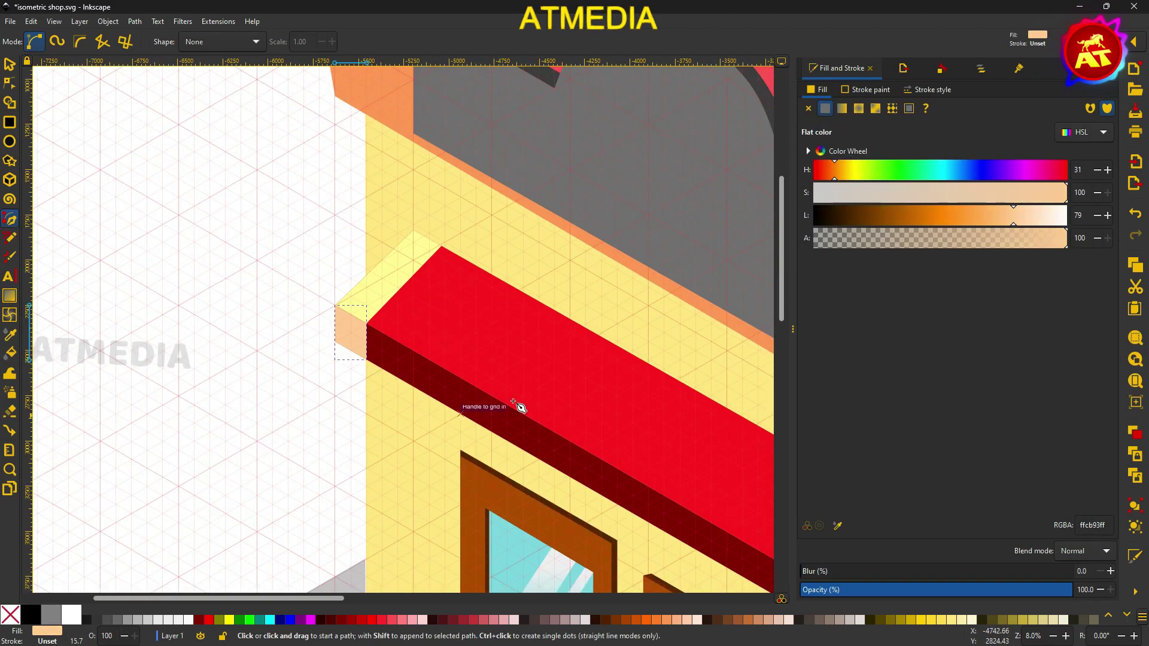
pyautogui.scroll(-2, 512, 402)
pyautogui.press('s')
pyautogui.press('n')
pyautogui.scroll(3, 226, 269)
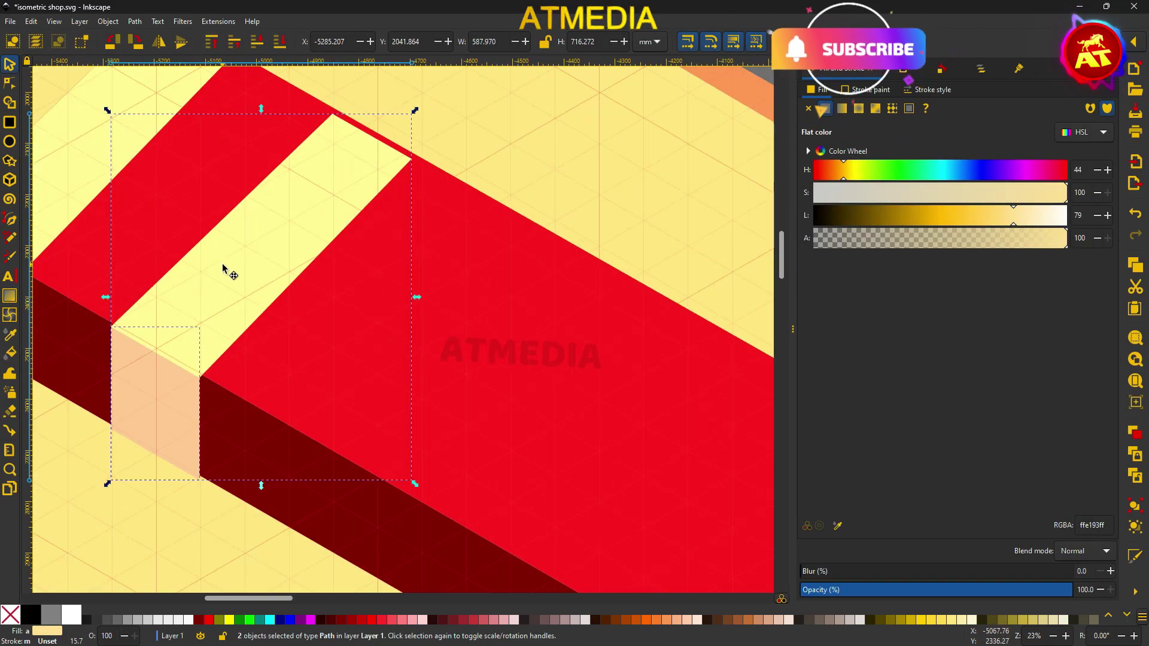
pyautogui.scroll(-1, 294, 218)
pyautogui.scroll(2, 286, 126)
pyautogui.scroll(-1, 285, 126)
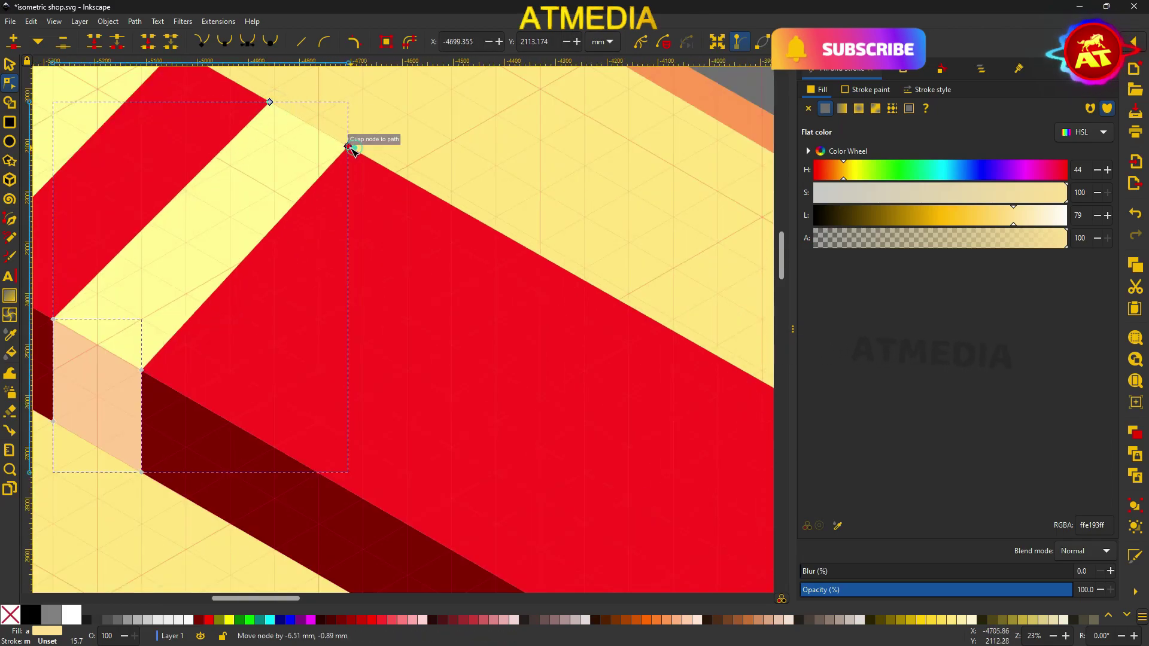
pyautogui.scroll(-3, 351, 148)
# Move the stripe pieces further along the awning toward its end.
pyautogui.press('s')
pyautogui.moveTo(270, 247); pyautogui.dragTo(332, 282)
pyautogui.scroll(1, 332, 282)
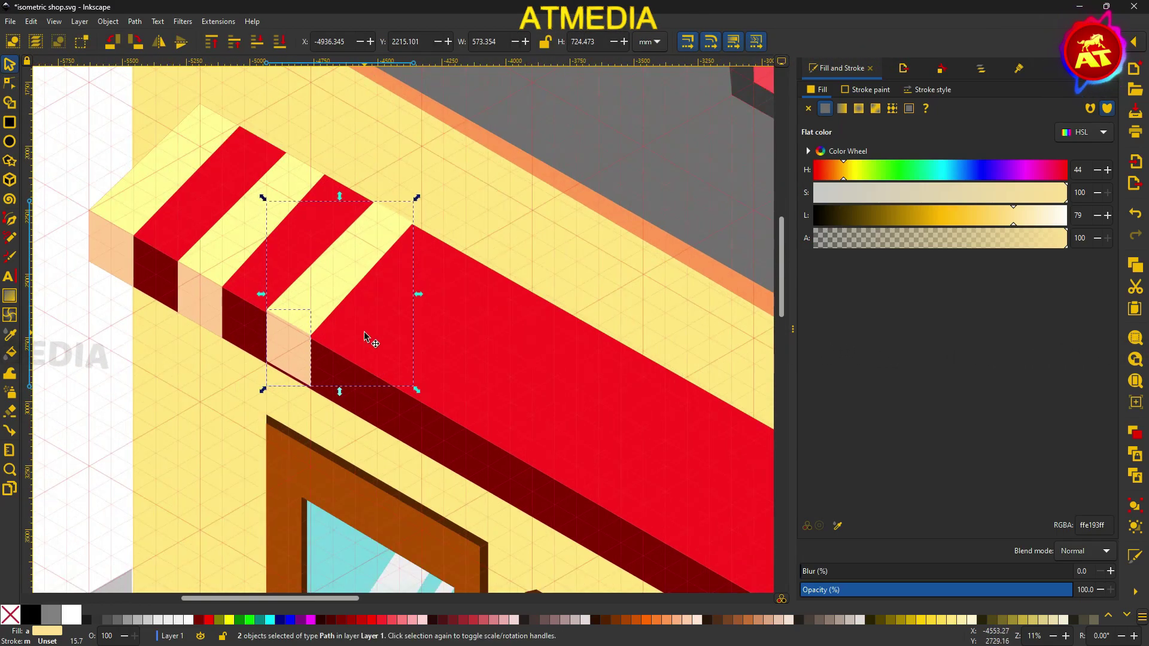
pyautogui.press('n')
pyautogui.scroll(2, 359, 206)
pyautogui.scroll(-2, 469, 242)
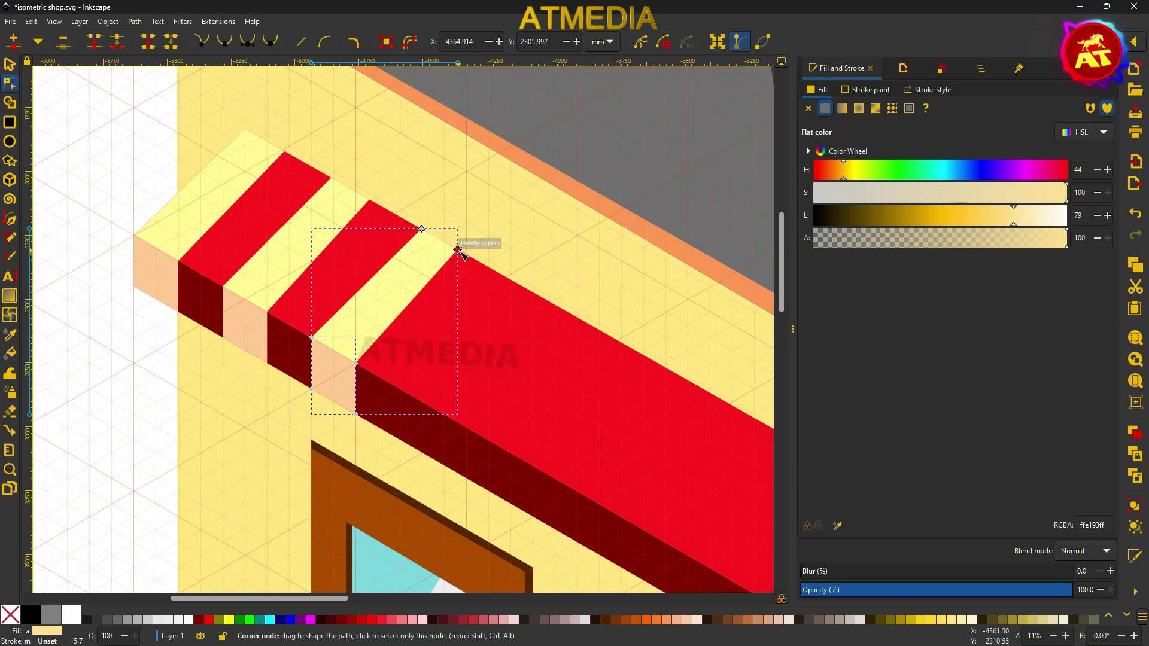
pyautogui.press('s')
pyautogui.scroll(-3, 316, 236)
pyautogui.hscroll(3, 316, 237)
pyautogui.moveTo(306, 281)
pyautogui.mouseDown()
pyautogui.moveTo(467, 331)
pyautogui.moveTo(557, 399)
pyautogui.mouseUp()
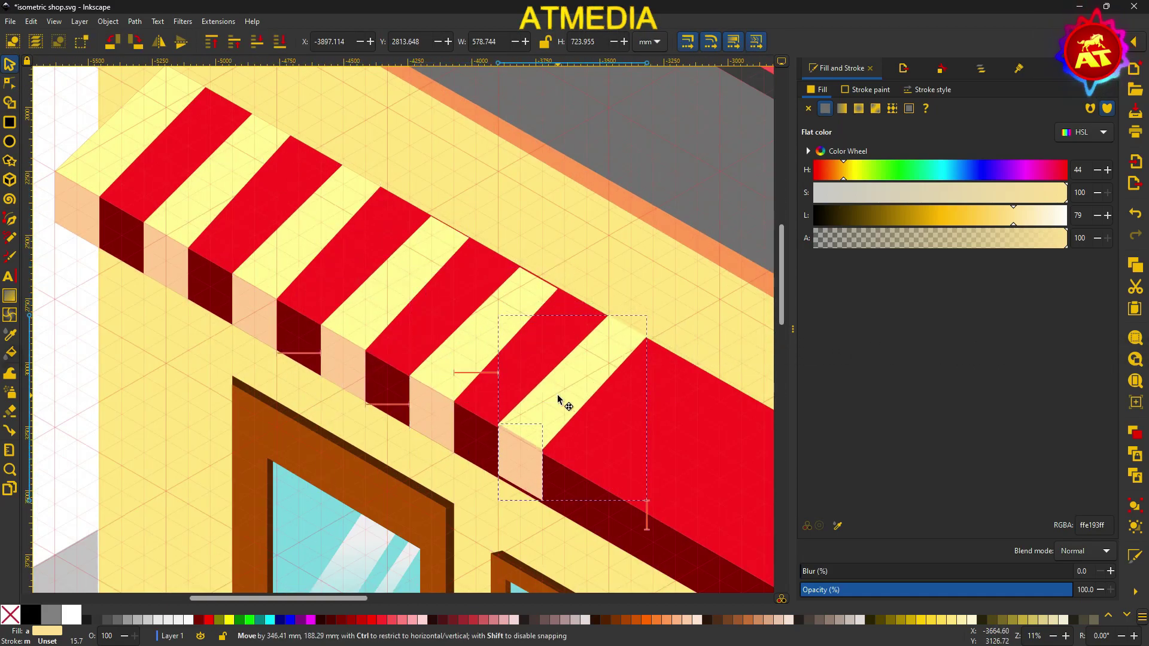
pyautogui.scroll(-1, 588, 363)
pyautogui.moveTo(439, 264); pyautogui.dragTo(493, 289)
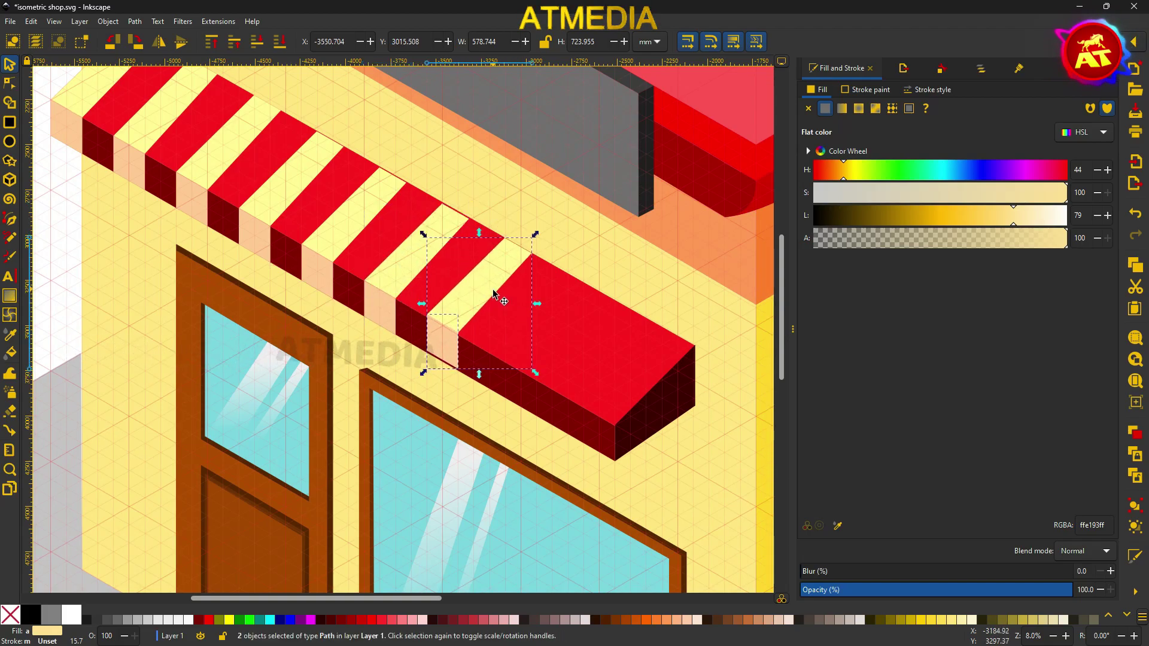
# Adjust the end cream stripe's corner nodes to fit the awning's edge.
pyautogui.click(630, 307)
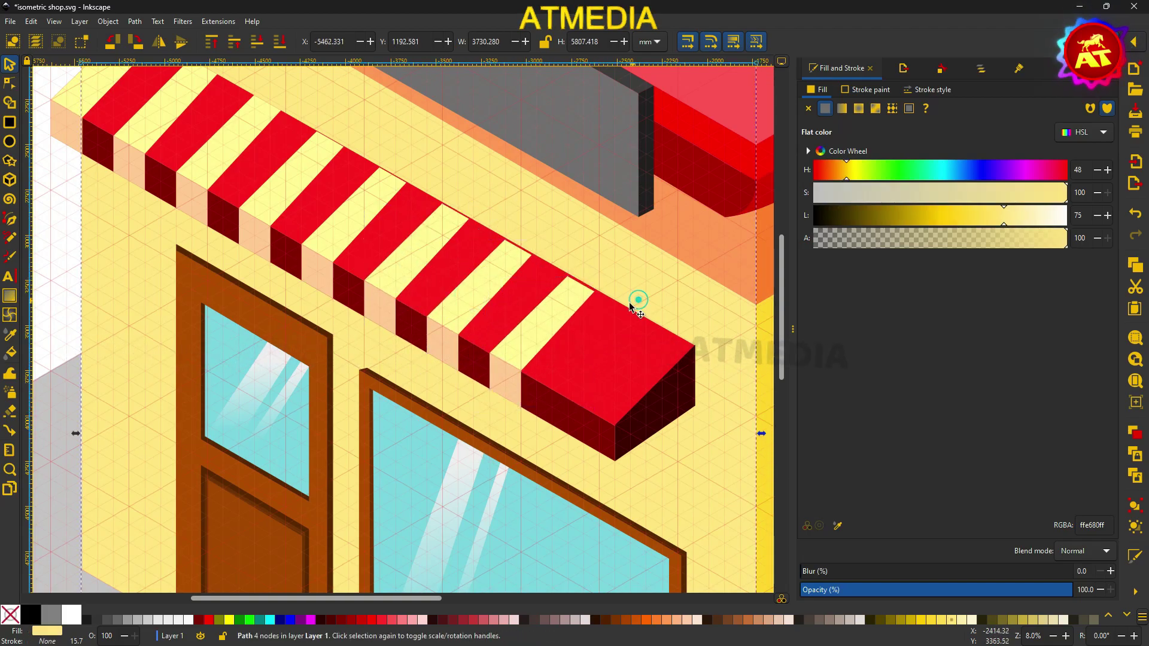
pyautogui.doubleClick(657, 357)
pyautogui.scroll(3, 661, 350)
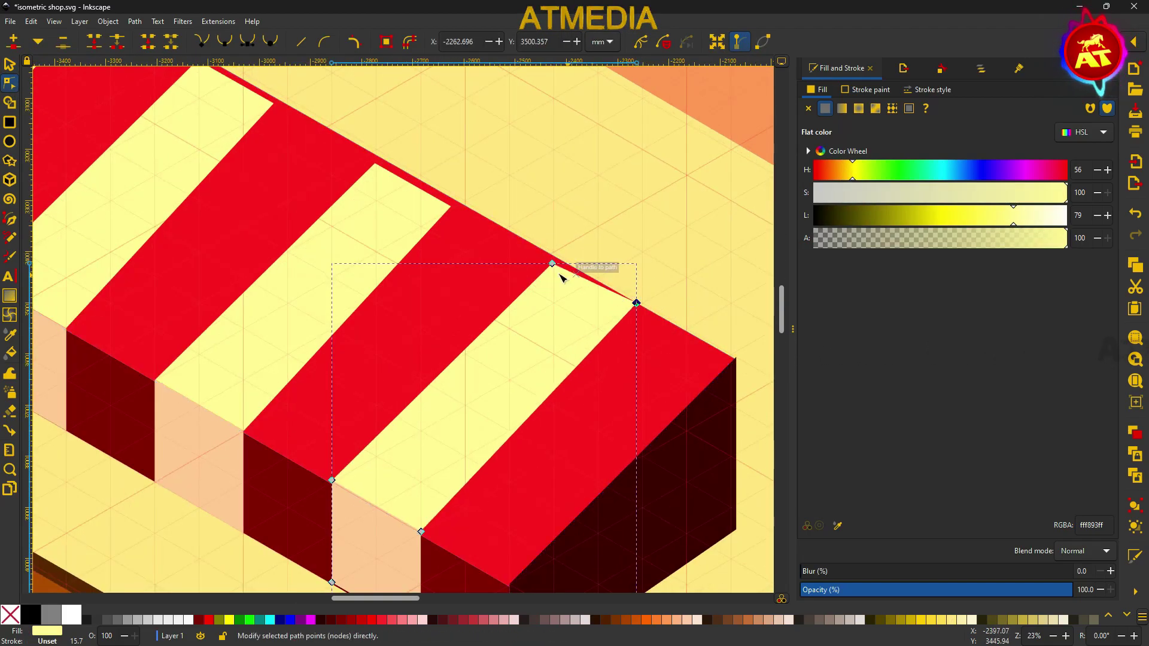
pyautogui.hscroll(-5, 462, 185)
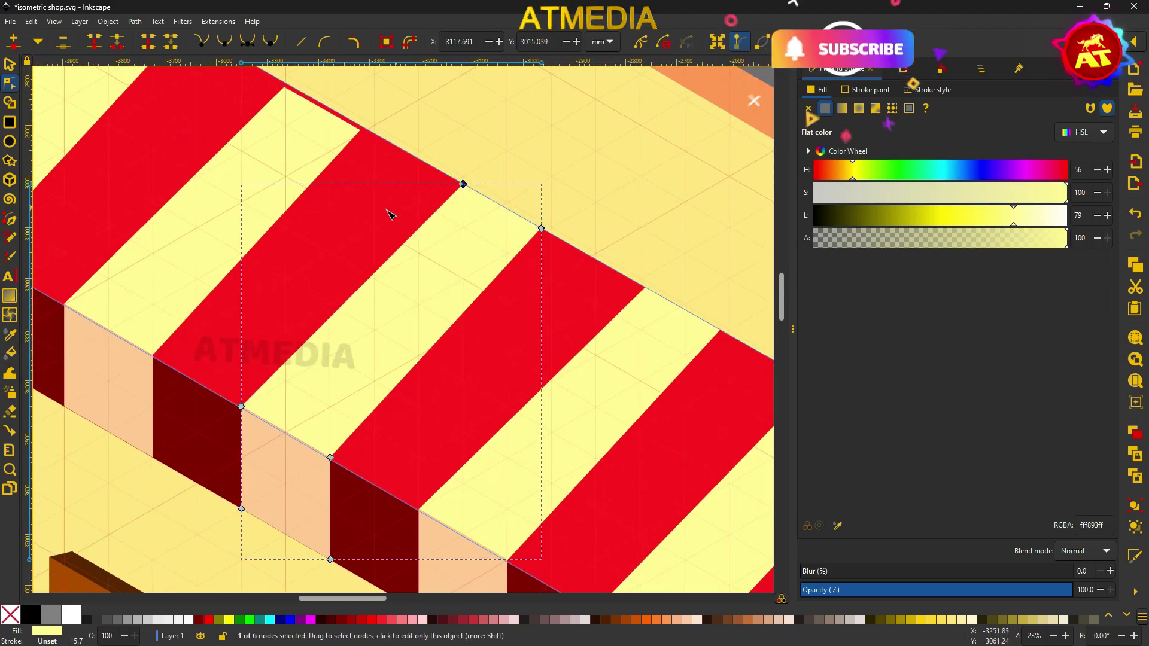
pyautogui.scroll(3, 505, 231)
pyautogui.click(484, 268)
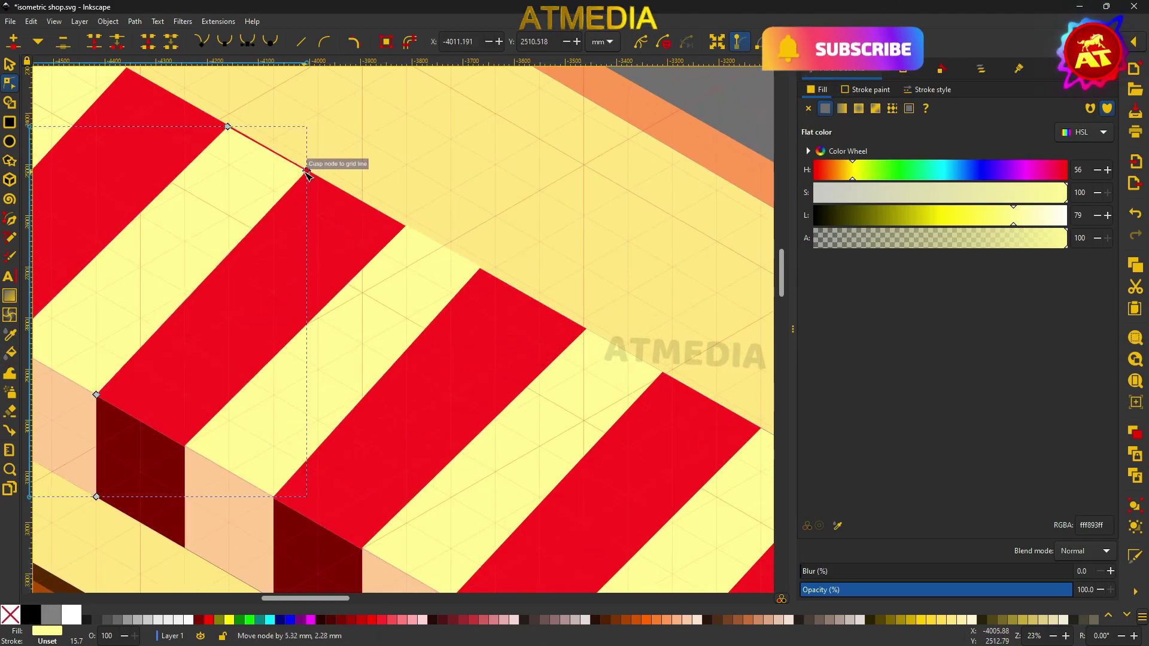
pyautogui.scroll(-5, 241, 187)
pyautogui.scroll(-3, 500, 302)
# Draw a four-corner base band along the front wall's bottom and fill it red.
pyautogui.press('Escape')
pyautogui.press('s')
pyautogui.scroll(2, 371, 216)
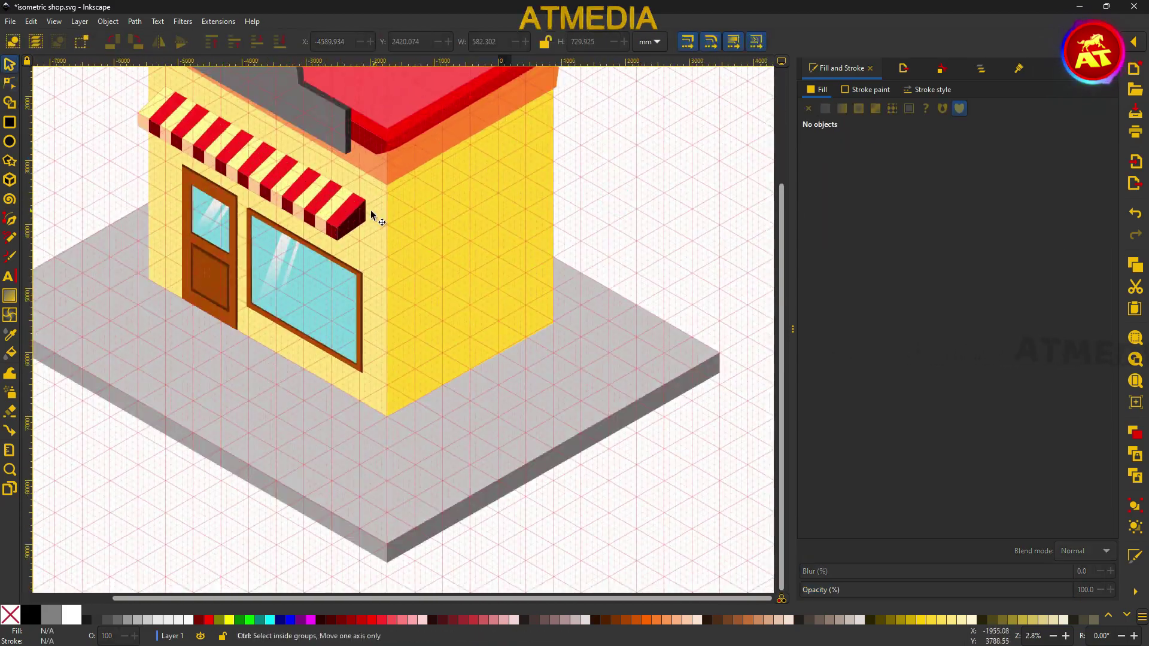
pyautogui.scroll(-1, 371, 216)
pyautogui.scroll(4, 251, 359)
pyautogui.press('b')
pyautogui.click(604, 501)
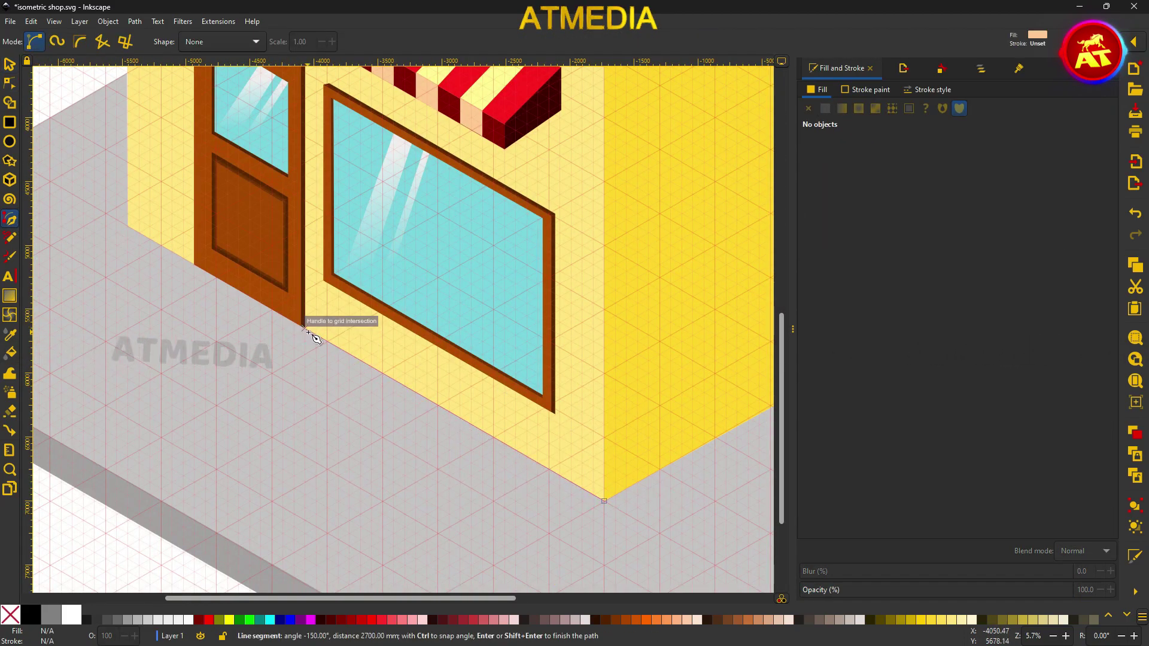
pyautogui.click(604, 471)
pyautogui.click(305, 299)
pyautogui.click(305, 328)
pyautogui.scroll(2, 533, 397)
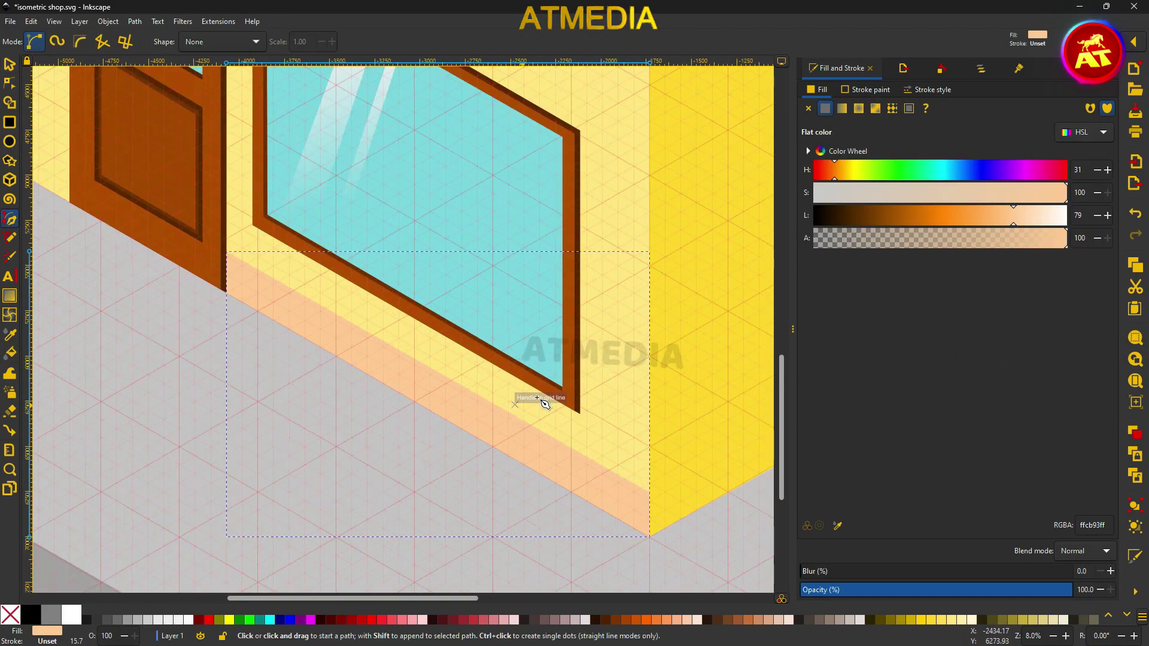
pyautogui.moveTo(987, 217); pyautogui.dragTo(899, 222)
# Brighten the base band to a vivid red and adjust its right-end corner.
pyautogui.press('s')
pyautogui.hotkey('ctrl', 'z')
pyautogui.click(10, 84)
pyautogui.scroll(2, 255, 245)
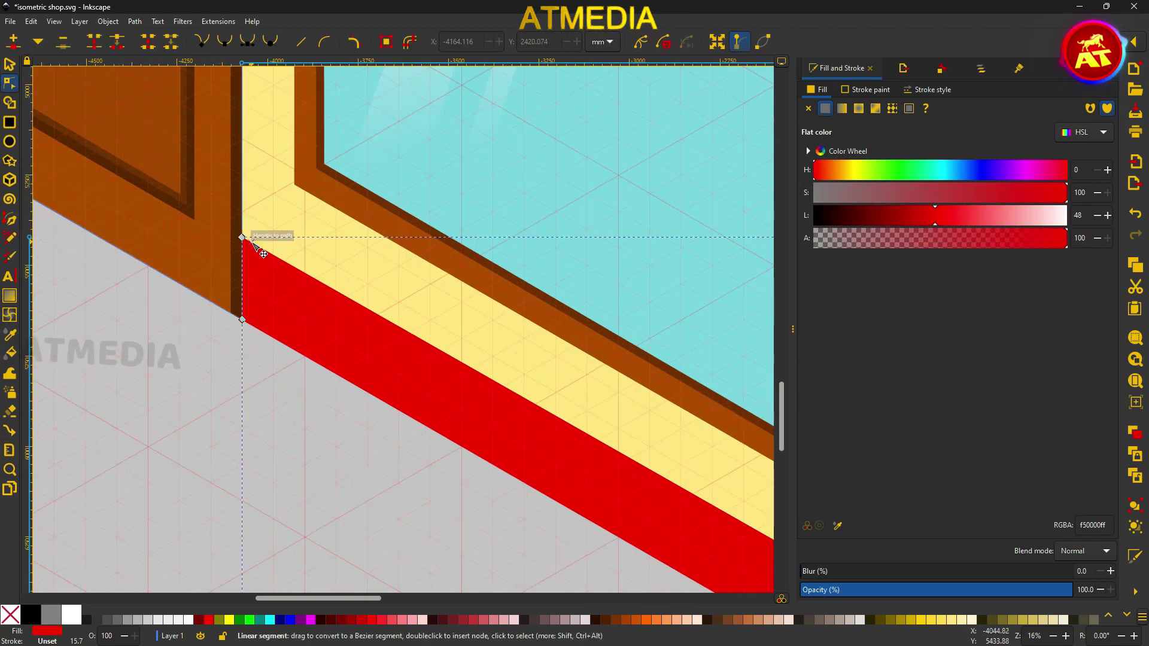
pyautogui.scroll(-5, 419, 329)
pyautogui.hscroll(5, 538, 359)
pyautogui.click(625, 387)
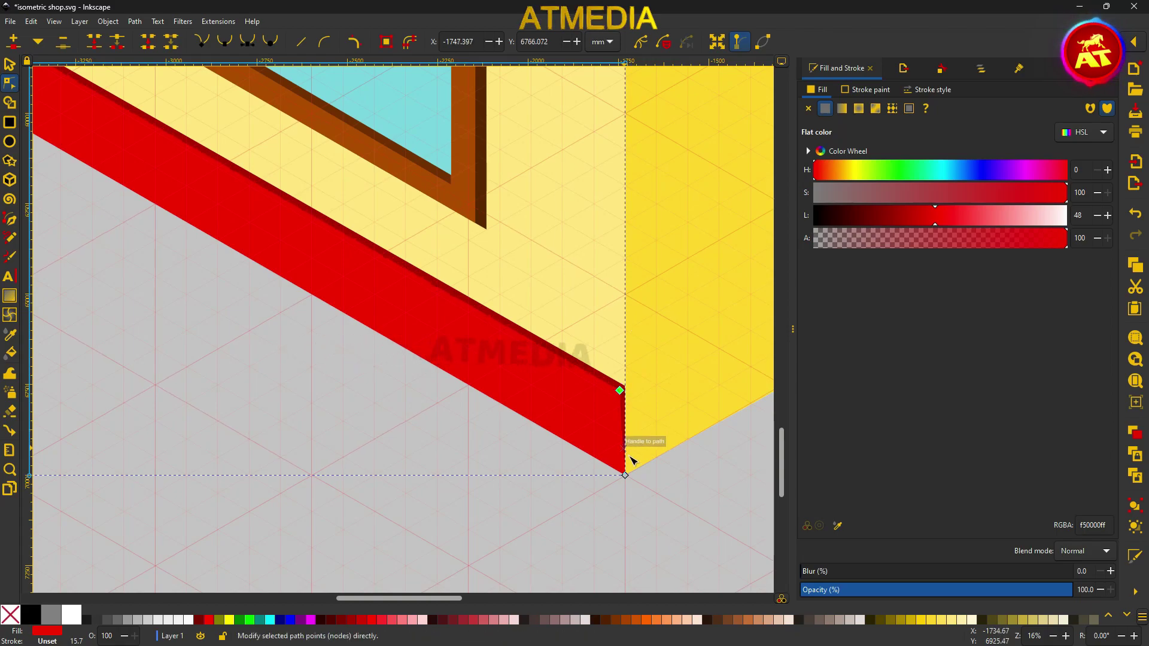
pyautogui.scroll(5, 566, 441)
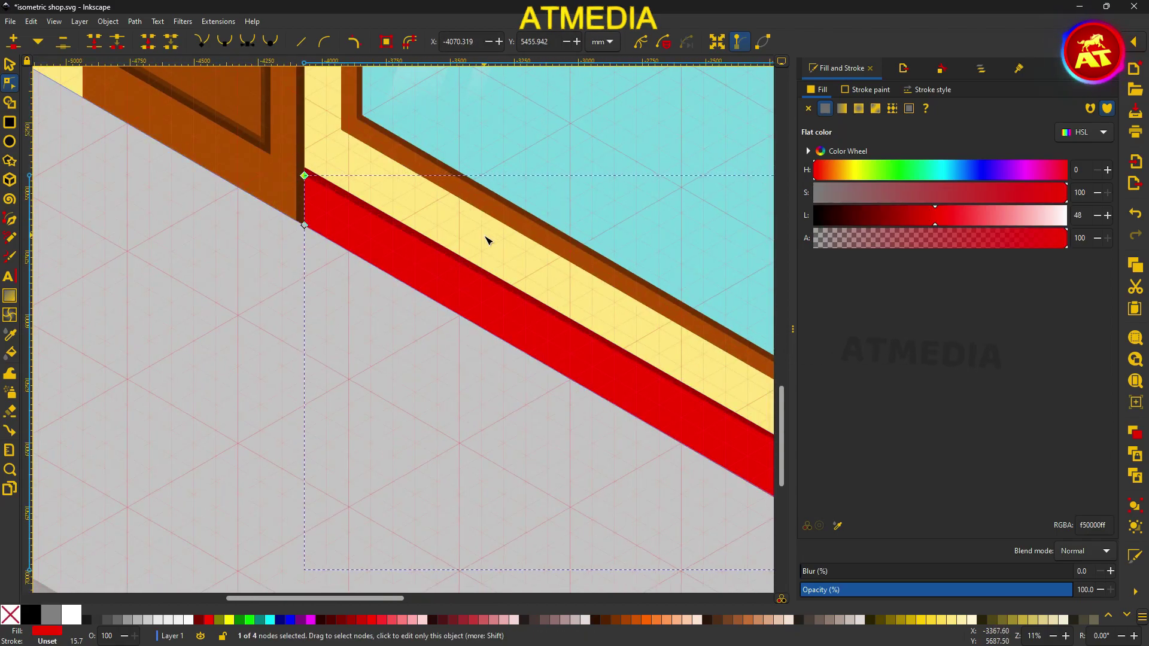
pyautogui.keyDown('ctrl'); pyautogui.scroll(-2, 722, 450); pyautogui.keyUp('ctrl')
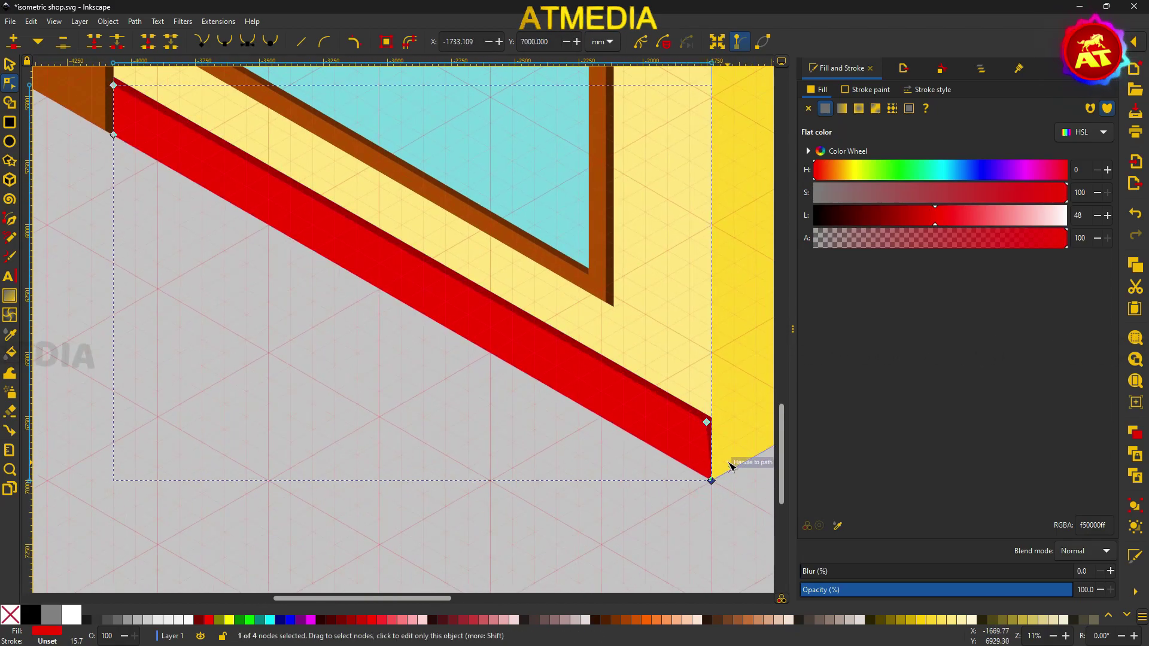
pyautogui.keyDown('ctrl'); pyautogui.scroll(2, 718, 478); pyautogui.keyUp('ctrl')
pyautogui.keyDown('ctrl'); pyautogui.scroll(-3, 628, 469); pyautogui.keyUp('ctrl')
pyautogui.keyDown('ctrl'); pyautogui.scroll(-3, 469, 304); pyautogui.keyUp('ctrl')
pyautogui.press('Escape')
pyautogui.press('s')
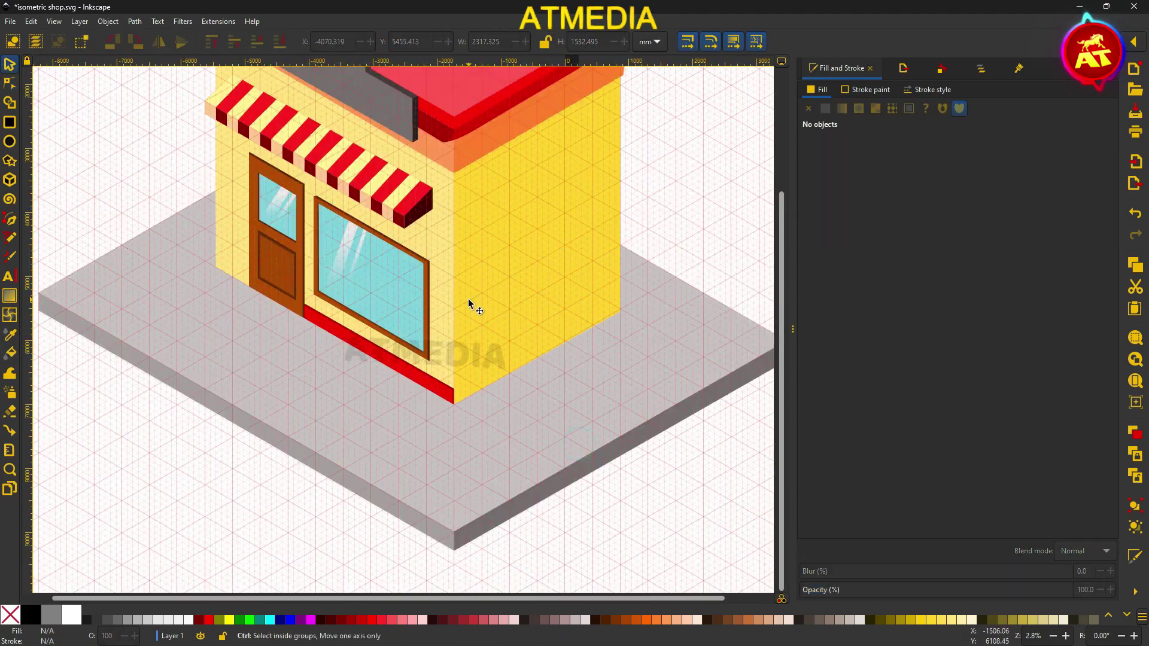
pyautogui.keyDown('ctrl'); pyautogui.scroll(2, 469, 304); pyautogui.keyUp('ctrl')
pyautogui.scroll(-3, 419, 329)
# Draw a band along the side wall's bottom with a darker red fill.
pyautogui.press('b')
pyautogui.hscroll(-2, 538, 249)
pyautogui.click(452, 269)
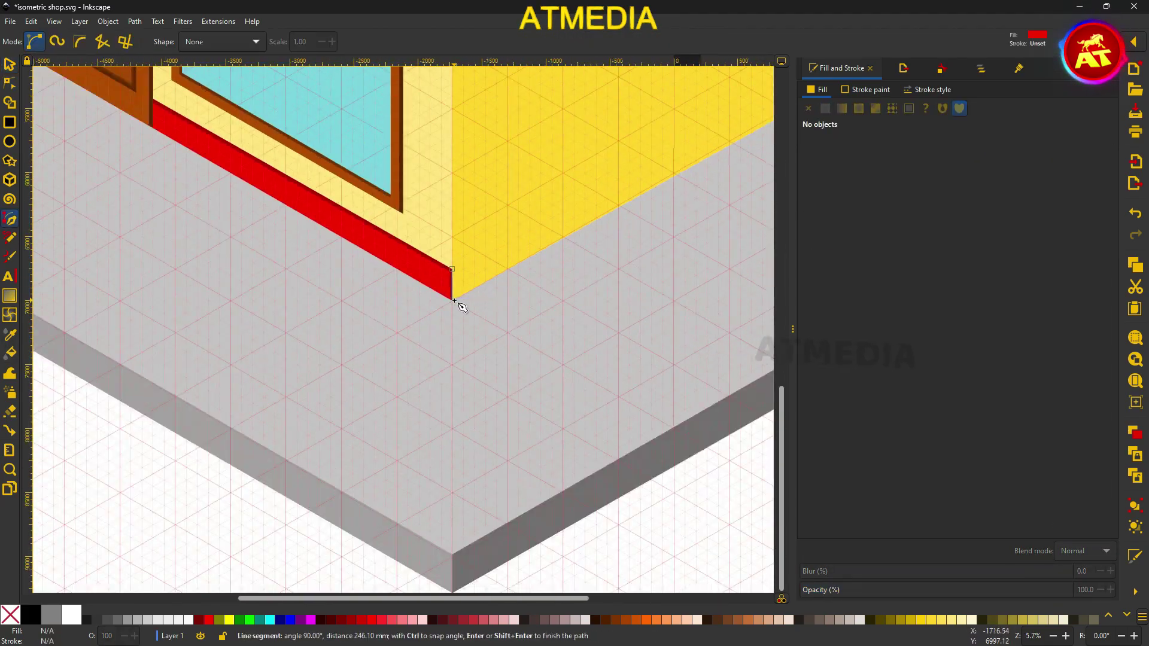
pyautogui.click(454, 301)
pyautogui.keyDown('ctrl'); pyautogui.scroll(2, 453, 300); pyautogui.keyUp('ctrl')
pyautogui.scroll(-3, 565, 281)
pyautogui.click(563, 308)
pyautogui.click(94, 525)
pyautogui.keyDown('ctrl'); pyautogui.scroll(1, 107, 530); pyautogui.keyUp('ctrl')
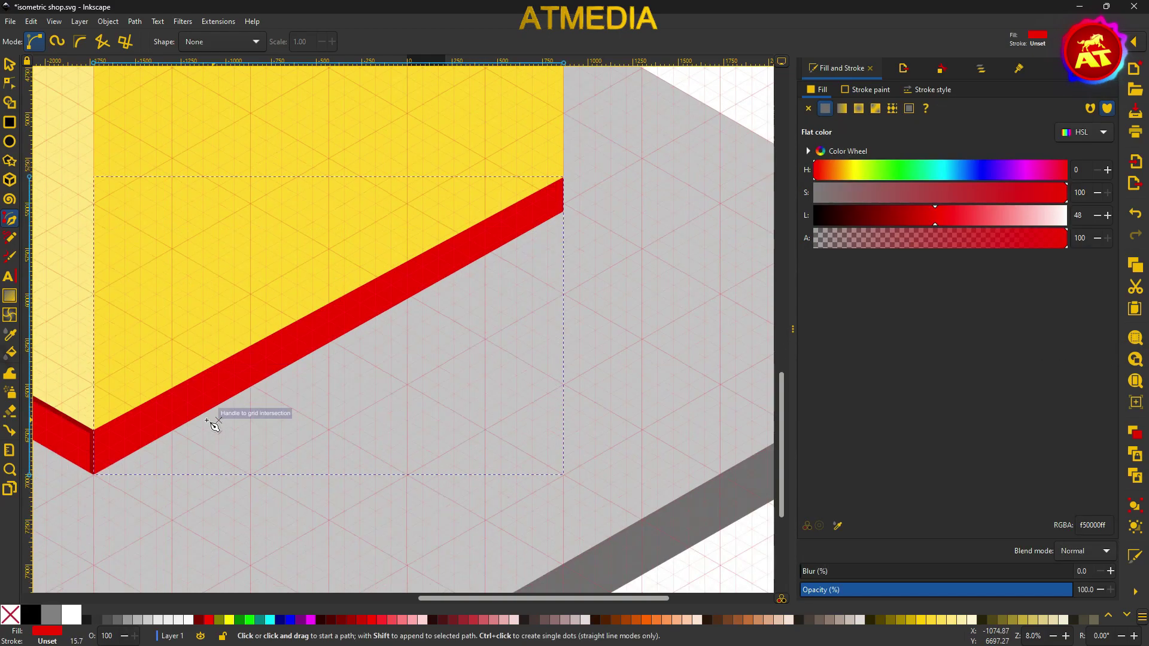
pyautogui.moveTo(940, 215); pyautogui.dragTo(885, 215)
# Snap the side band's corner onto the wall edge.
pyautogui.click(10, 82)
pyautogui.keyDown('ctrl'); pyautogui.scroll(2, 95, 489); pyautogui.keyUp('ctrl')
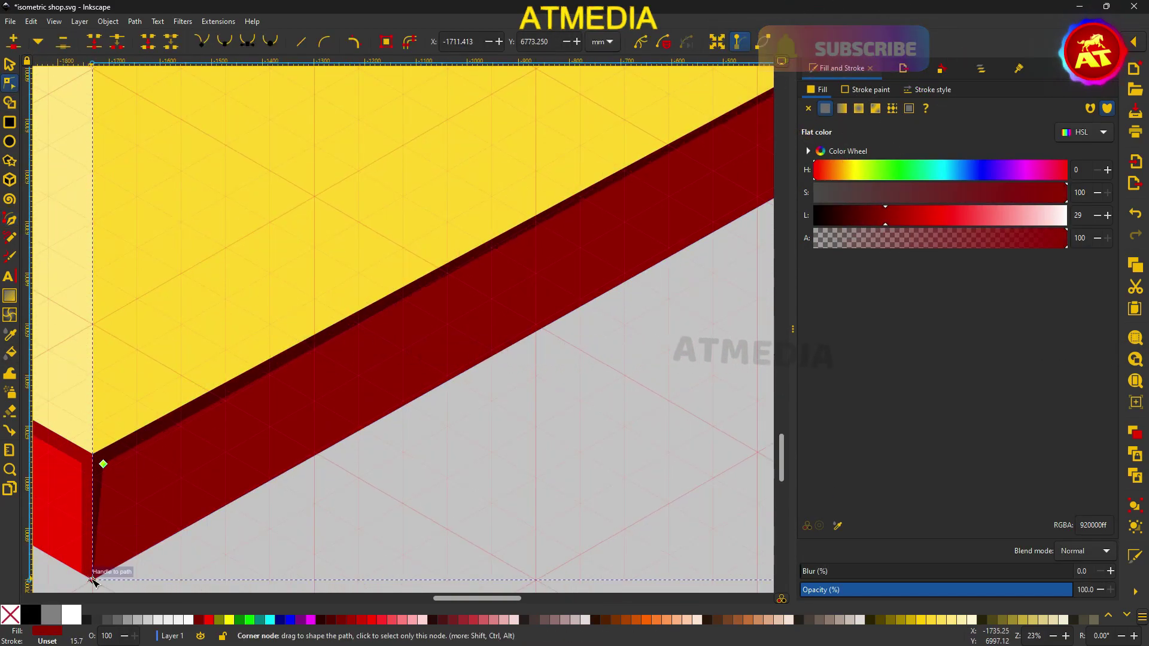
pyautogui.moveTo(92, 575)
pyautogui.mouseDown()
pyautogui.moveTo(443, 299)
pyautogui.moveTo(506, 122)
pyautogui.mouseUp()
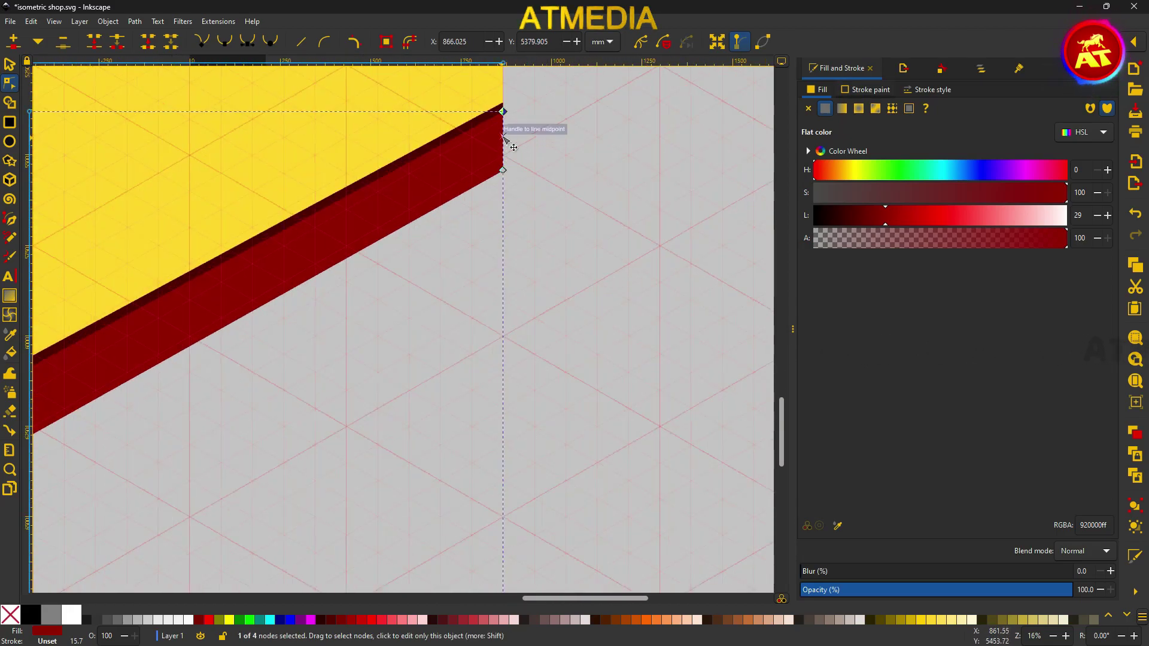
pyautogui.press('s')
pyautogui.keyDown('ctrl'); pyautogui.scroll(-3, 464, 431); pyautogui.keyUp('ctrl')
pyautogui.keyDown('ctrl'); pyautogui.scroll(3, 243, 341); pyautogui.keyUp('ctrl')
pyautogui.click(298, 354)
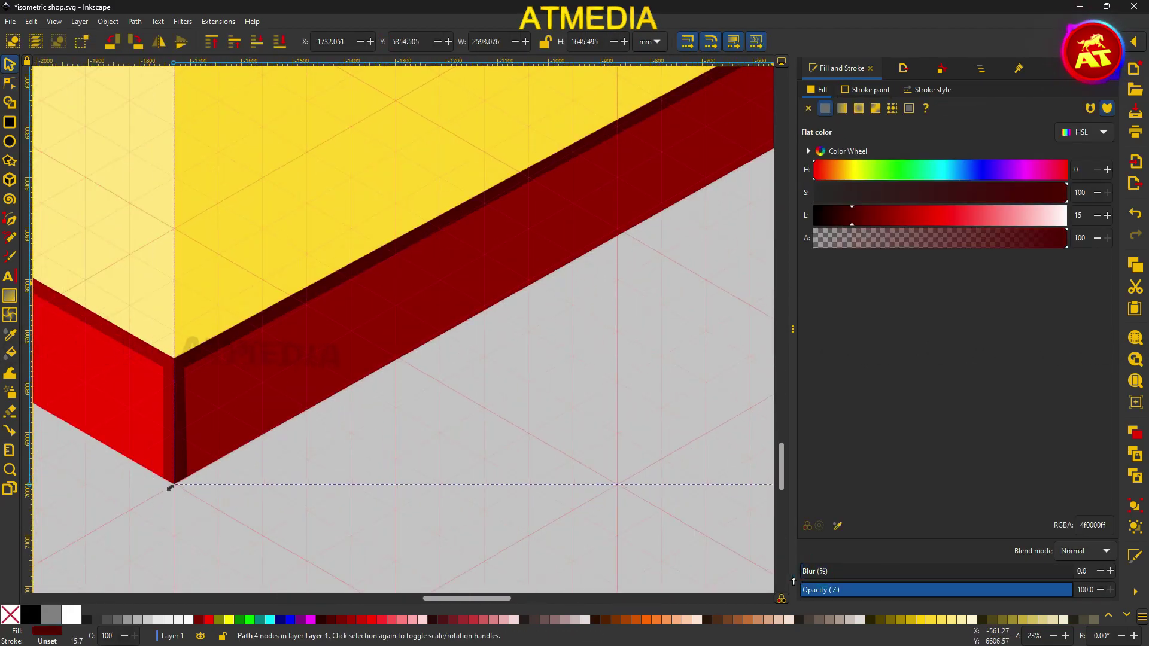
pyautogui.press('Escape')
pyautogui.keyDown('ctrl'); pyautogui.scroll(-2, 275, 245); pyautogui.keyUp('ctrl')
pyautogui.keyDown('ctrl'); pyautogui.scroll(-2, 394, 281); pyautogui.keyUp('ctrl')
pyautogui.keyDown('ctrl'); pyautogui.scroll(-4, 383, 323); pyautogui.keyUp('ctrl')
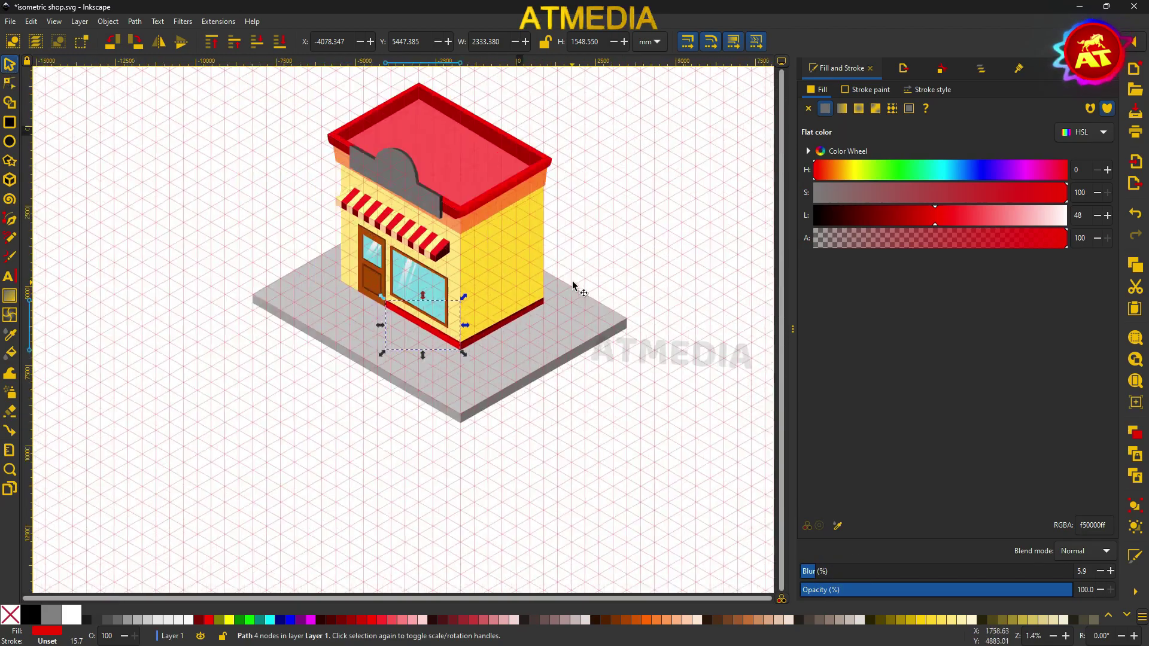
pyautogui.keyDown('ctrl'); pyautogui.scroll(2, 529, 351); pyautogui.keyUp('ctrl')
pyautogui.keyDown('ctrl'); pyautogui.scroll(2, 528, 352); pyautogui.keyUp('ctrl')
# Raise the front base band's top-left corner up to meet the wall.
pyautogui.click(303, 335)
pyautogui.click(1007, 169)
pyautogui.hotkey('ctrl', 'z')
pyautogui.keyDown('ctrl'); pyautogui.scroll(3, 313, 456); pyautogui.keyUp('ctrl')
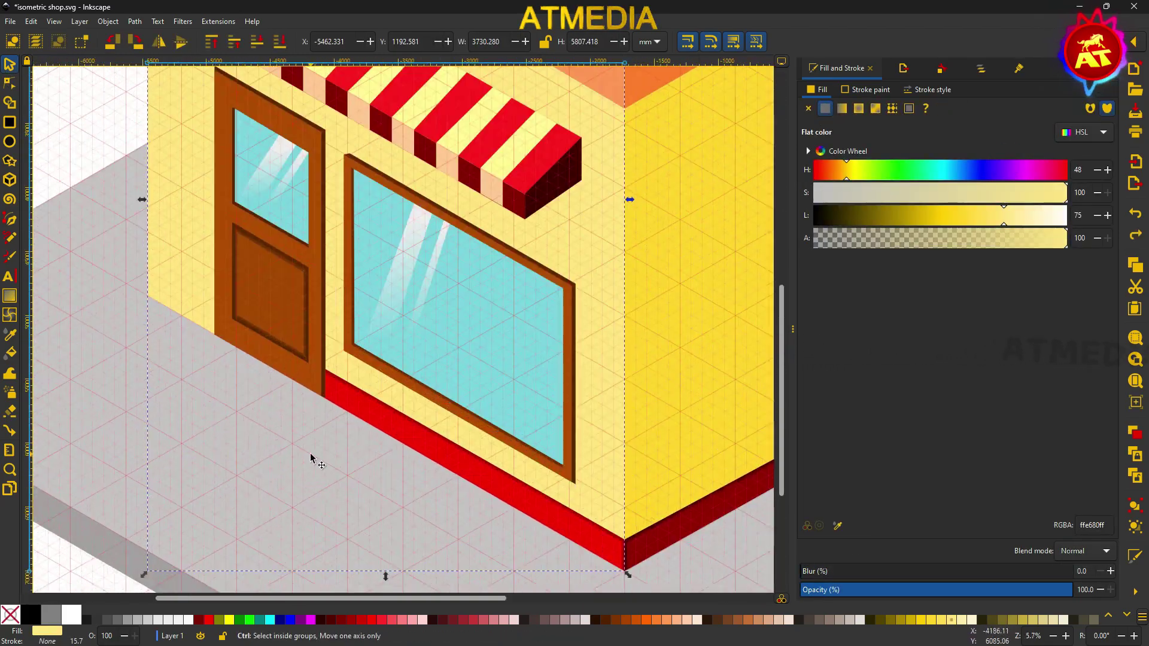
pyautogui.keyDown('ctrl'); pyautogui.click(446, 456); pyautogui.keyUp('ctrl')
pyautogui.keyDown('ctrl'); pyautogui.scroll(-3, 453, 460); pyautogui.keyUp('ctrl')
pyautogui.keyDown('ctrl'); pyautogui.scroll(4, 205, 290); pyautogui.keyUp('ctrl')
pyautogui.keyDown('ctrl'); pyautogui.scroll(-3, 656, 441); pyautogui.keyUp('ctrl')
pyautogui.press('n')
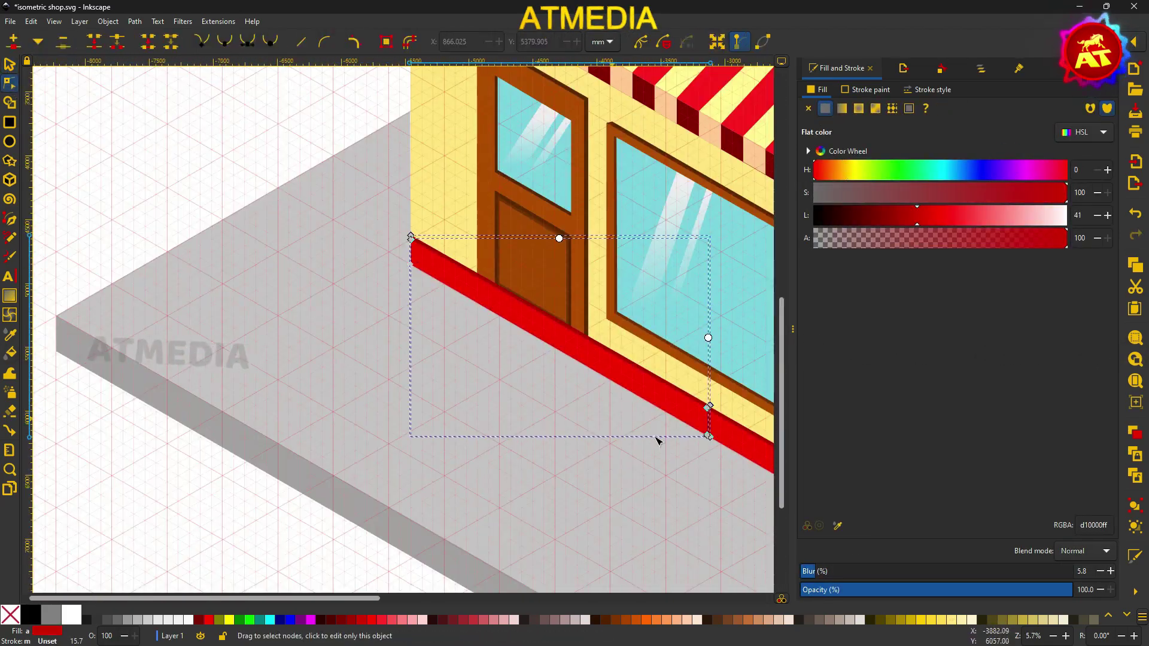
pyautogui.keyDown('ctrl'); pyautogui.scroll(3, 267, 249); pyautogui.keyUp('ctrl')
pyautogui.keyDown('ctrl'); pyautogui.scroll(2, 403, 259); pyautogui.keyUp('ctrl')
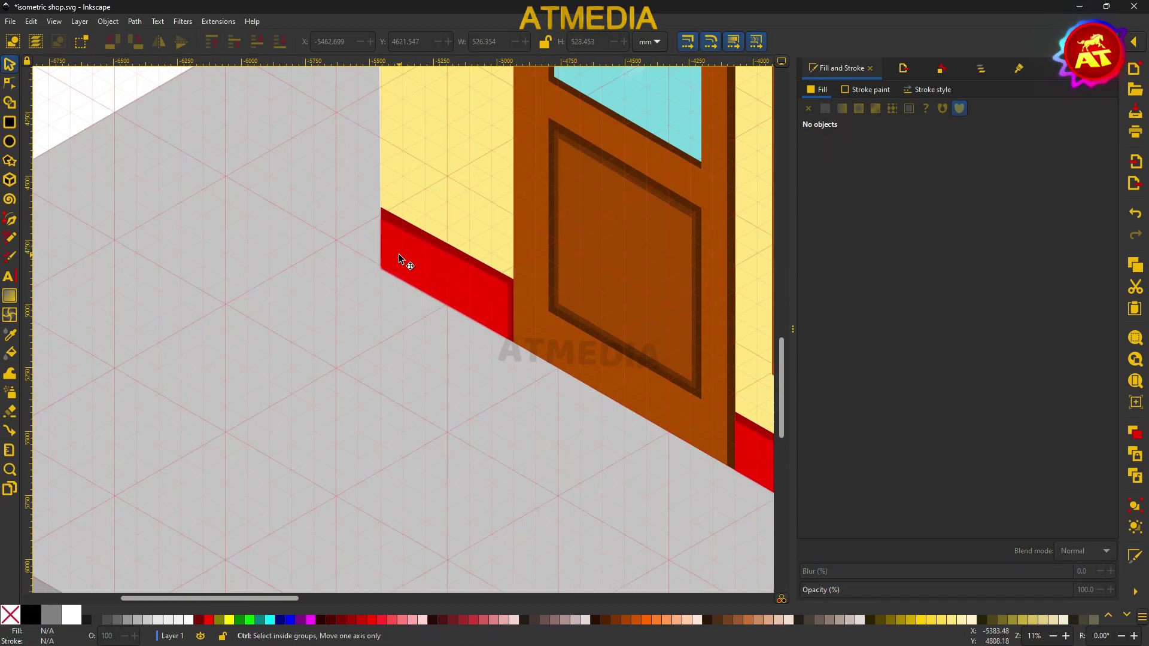
pyautogui.click(403, 259)
pyautogui.keyDown('ctrl'); pyautogui.scroll(3, 371, 224); pyautogui.keyUp('ctrl')
pyautogui.moveTo(371, 224); pyautogui.dragTo(371, 212)
pyautogui.press('s')
pyautogui.keyDown('ctrl'); pyautogui.scroll(-5, 371, 212); pyautogui.keyUp('ctrl')
# Darken the roof colour and recolour the right side wall magenta.
pyautogui.keyDown('ctrl'); pyautogui.scroll(3, 551, 385); pyautogui.keyUp('ctrl')
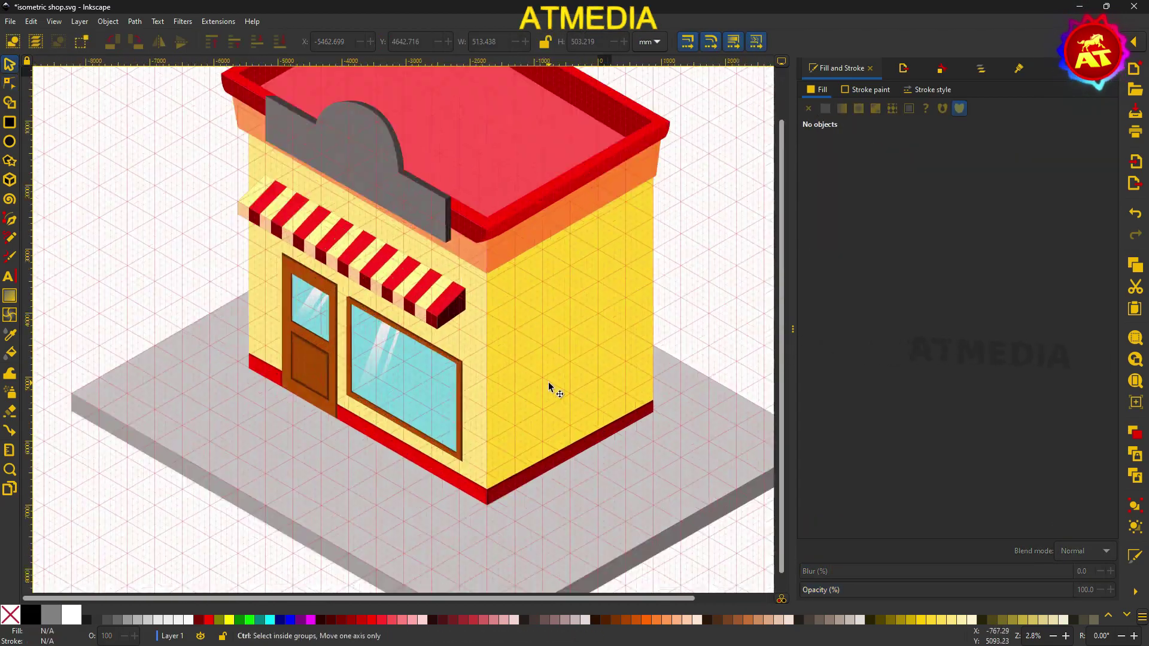
pyautogui.keyDown('ctrl'); pyautogui.scroll(2, 475, 186); pyautogui.keyUp('ctrl')
pyautogui.click(475, 186)
pyautogui.moveTo(915, 215); pyautogui.dragTo(868, 226)
pyautogui.keyDown('ctrl'); pyautogui.scroll(-3, 736, 300); pyautogui.keyUp('ctrl')
pyautogui.click(736, 300)
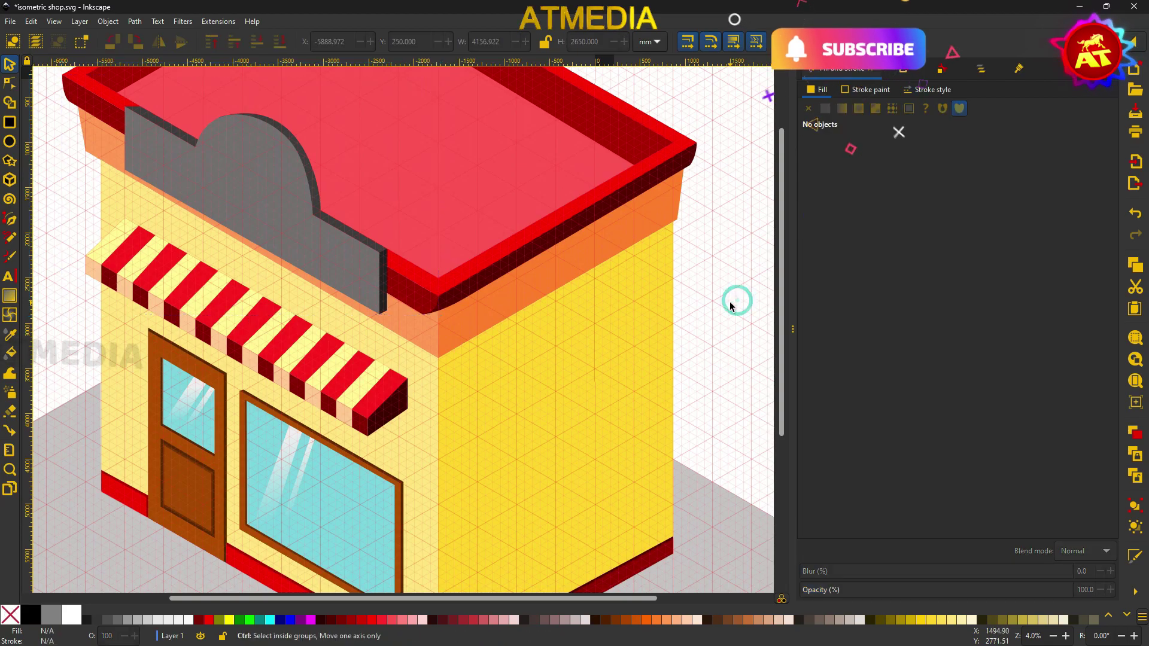
pyautogui.keyDown('ctrl'); pyautogui.scroll(-2, 462, 270); pyautogui.keyUp('ctrl')
pyautogui.keyDown('ctrl'); pyautogui.scroll(4, 462, 270); pyautogui.keyUp('ctrl')
pyautogui.click(538, 269)
pyautogui.keyDown('ctrl'); pyautogui.scroll(-2, 658, 269); pyautogui.keyUp('ctrl')
pyautogui.click(658, 299)
pyautogui.moveTo(850, 170); pyautogui.dragTo(1024, 170)
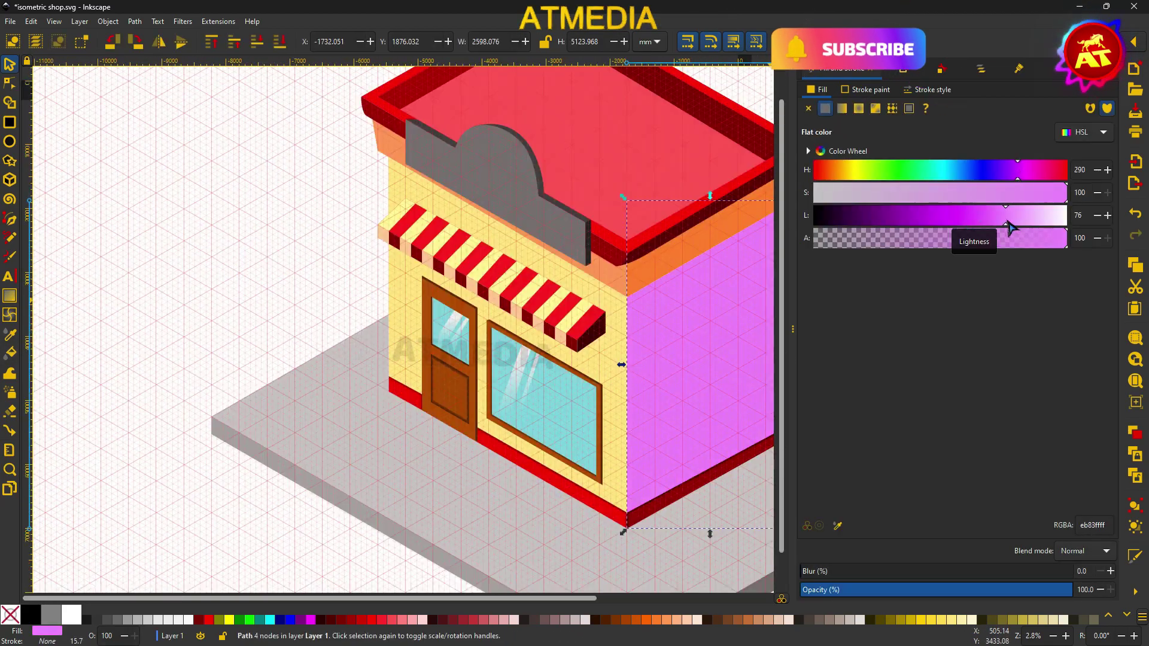
pyautogui.keyDown('ctrl'); pyautogui.scroll(1, 419, 299); pyautogui.keyUp('ctrl')
# Make the front wall green and the right wall a lighter mint green.
pyautogui.click(329, 269)
pyautogui.moveTo(1007, 215); pyautogui.dragTo(958, 223)
pyautogui.click(889, 173)
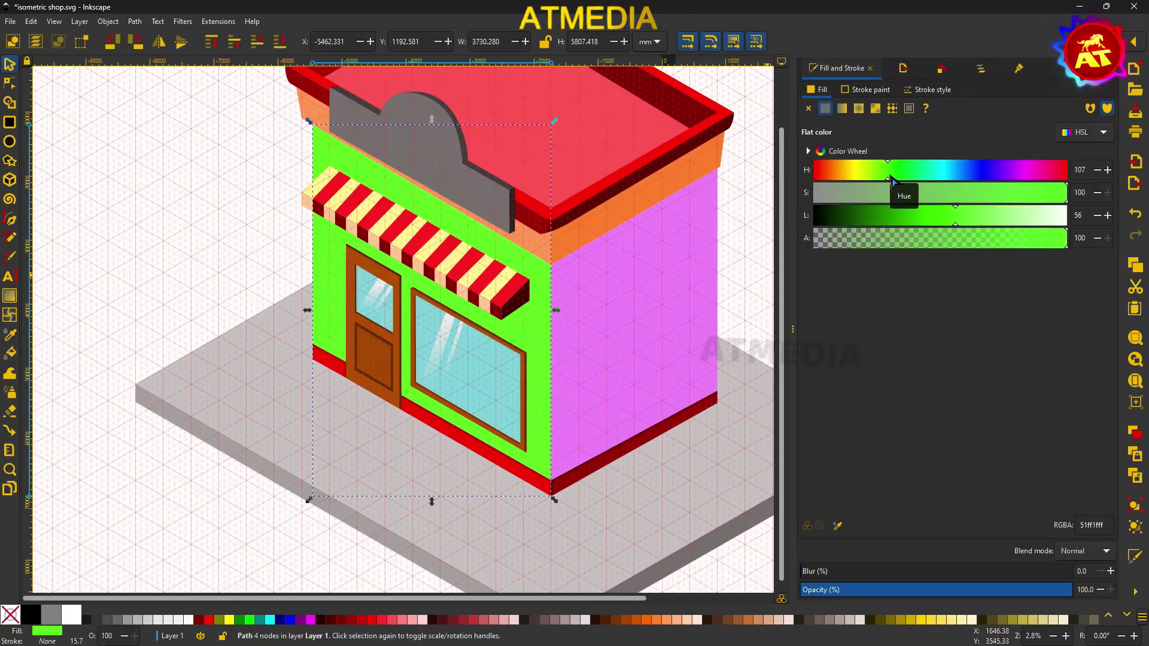
pyautogui.press('Tab')
pyautogui.click(923, 175)
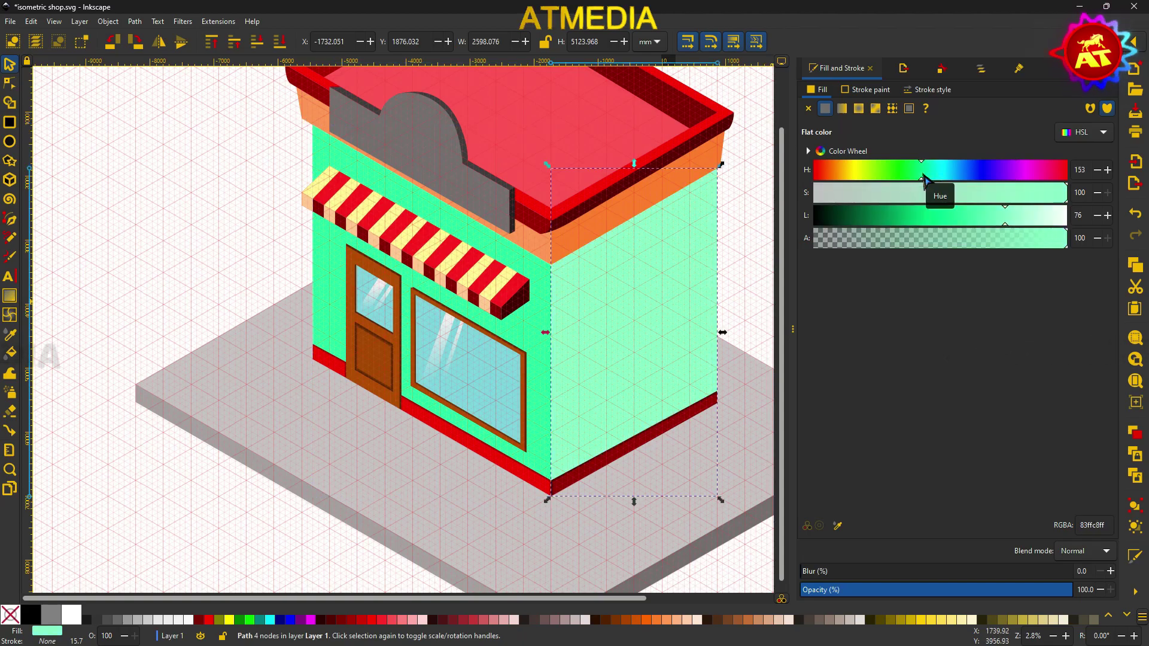
pyautogui.press('Escape')
pyautogui.moveTo(644, 341); pyautogui.dragTo(464, 402)
# Duplicate the glazed window with all its pieces and move the copy onto the right wall.
pyautogui.keyDown('ctrl'); pyautogui.scroll(-1, 521, 526); pyautogui.keyUp('ctrl')
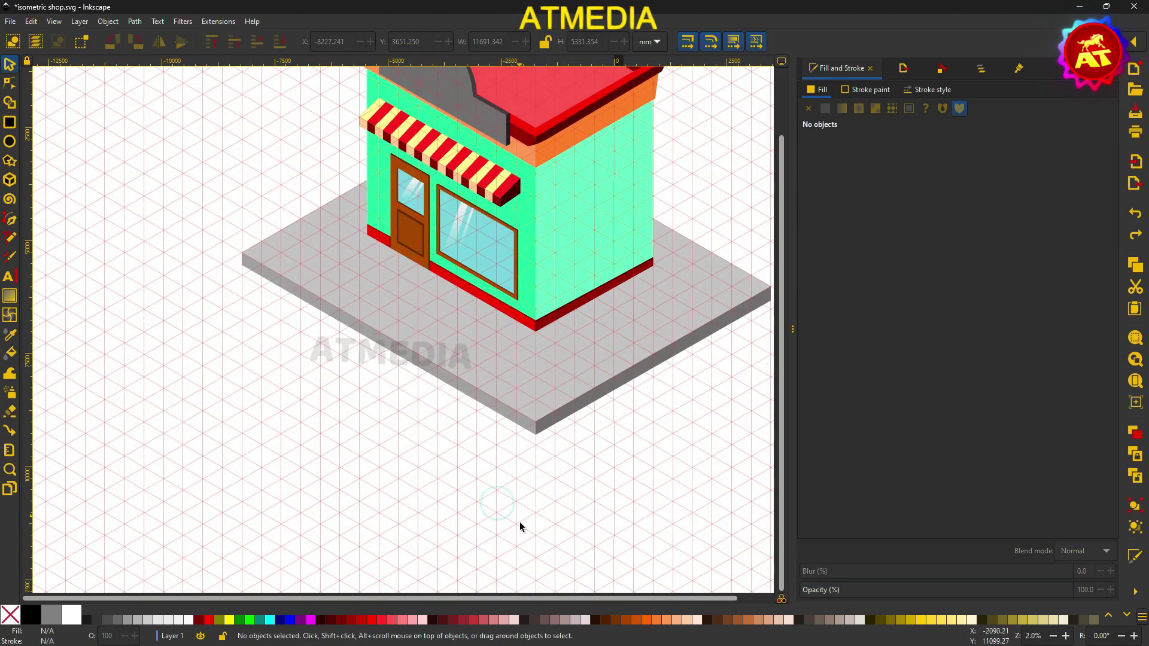
pyautogui.click(501, 250)
pyautogui.keyDown('ctrl'); pyautogui.scroll(3, 501, 250); pyautogui.keyUp('ctrl')
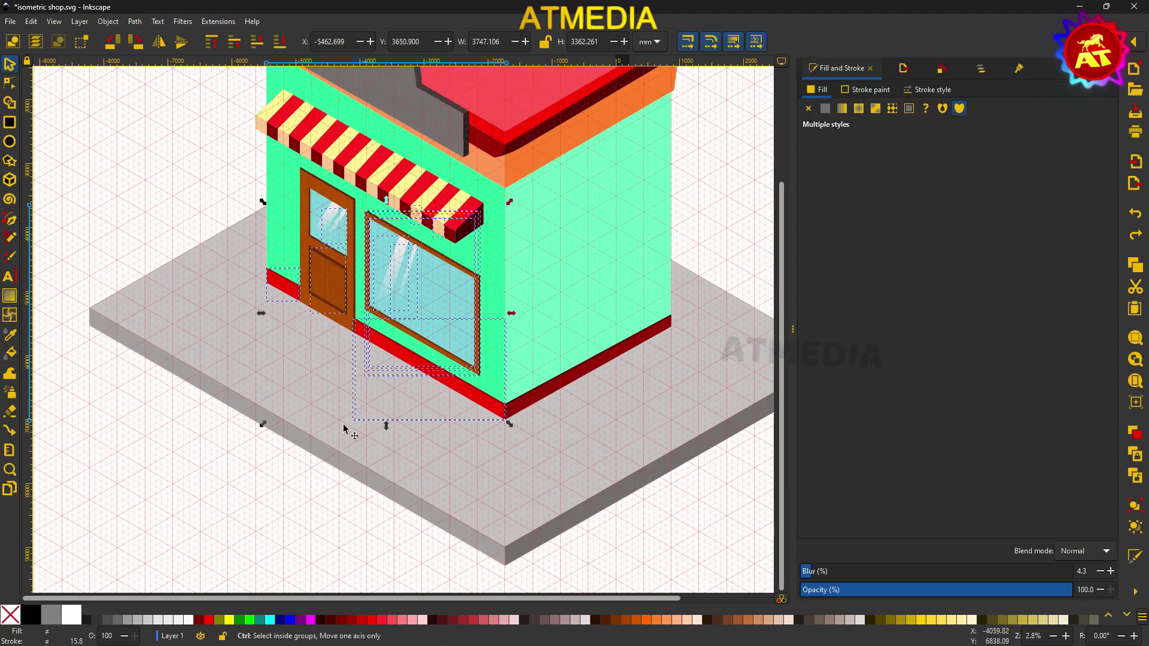
pyautogui.scroll(-3, 364, 253)
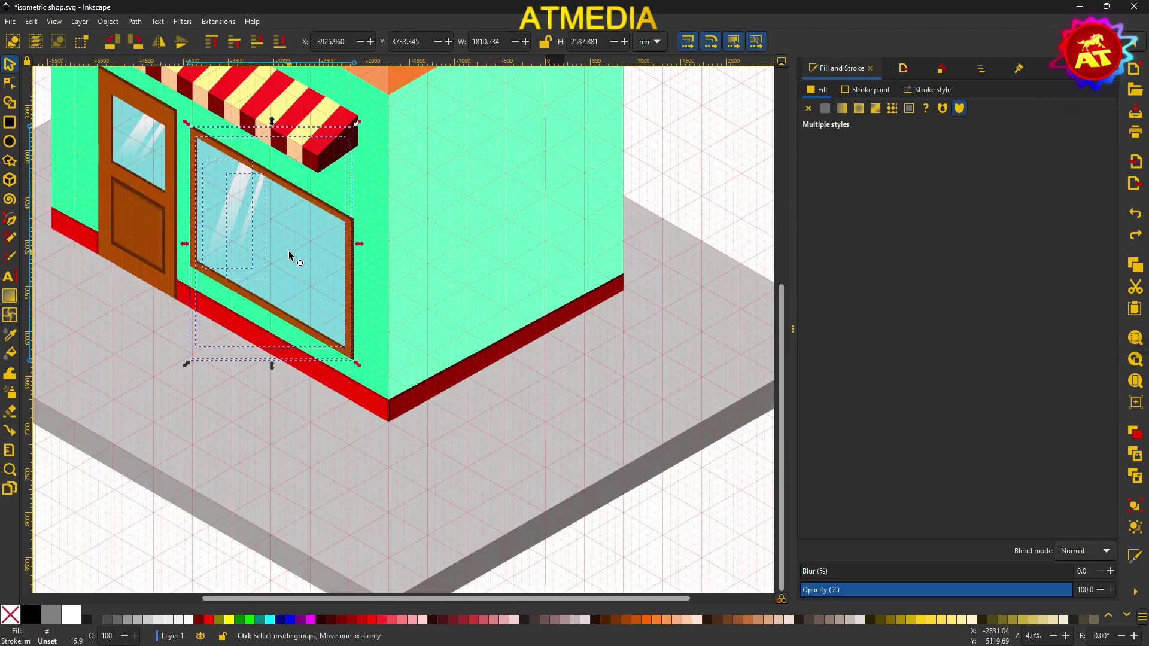
pyautogui.moveTo(364, 253); pyautogui.dragTo(443, 314)
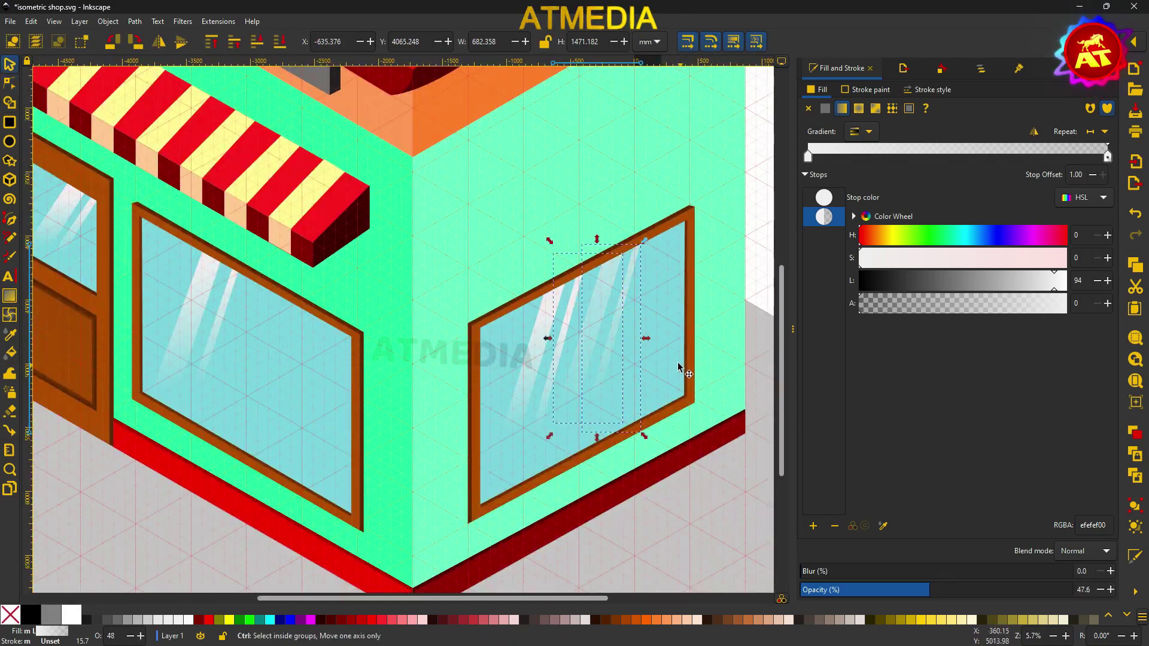
# Fit the white glass reflection streaks inside the new right-wall window.
pyautogui.moveTo(678, 366); pyautogui.dragTo(525, 226)
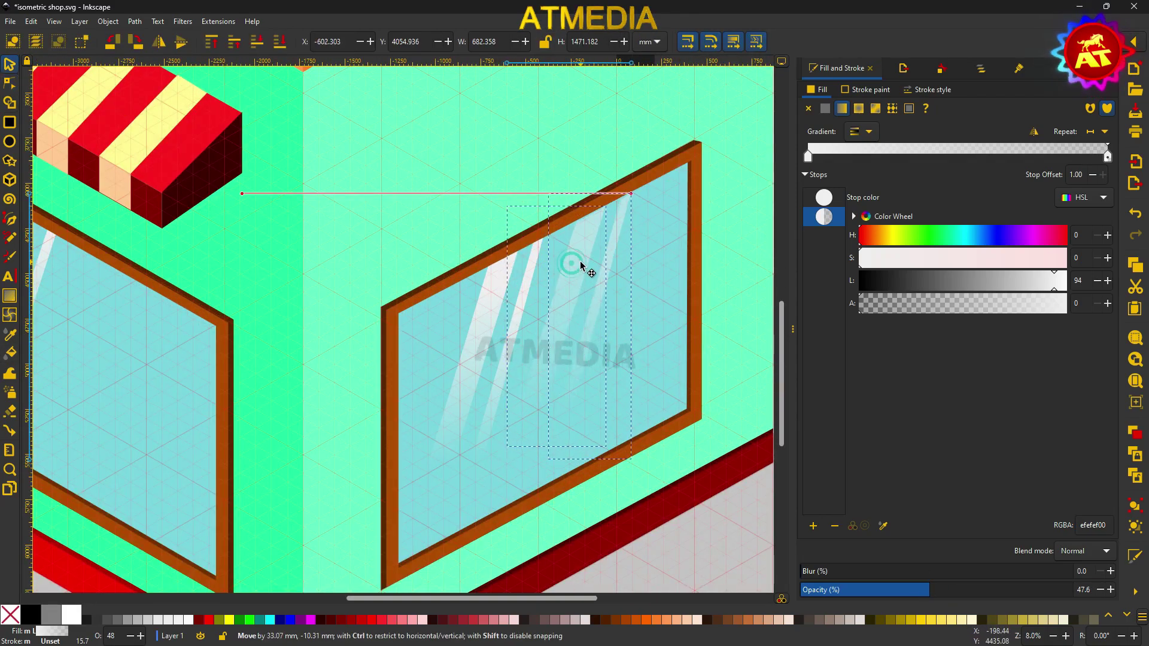
pyautogui.scroll(-5, 677, 428)
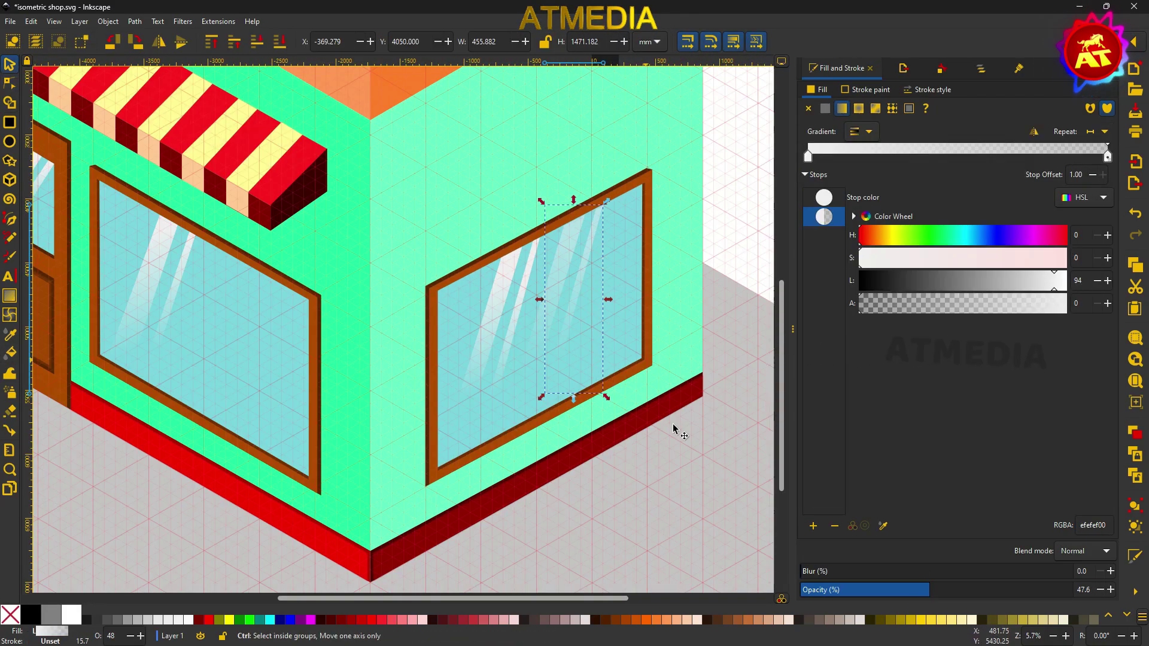
pyautogui.scroll(3, 336, 239)
pyautogui.scroll(-3, 642, 303)
pyautogui.scroll(-2, 536, 350)
pyautogui.press('Escape')
pyautogui.scroll(-2, 537, 350)
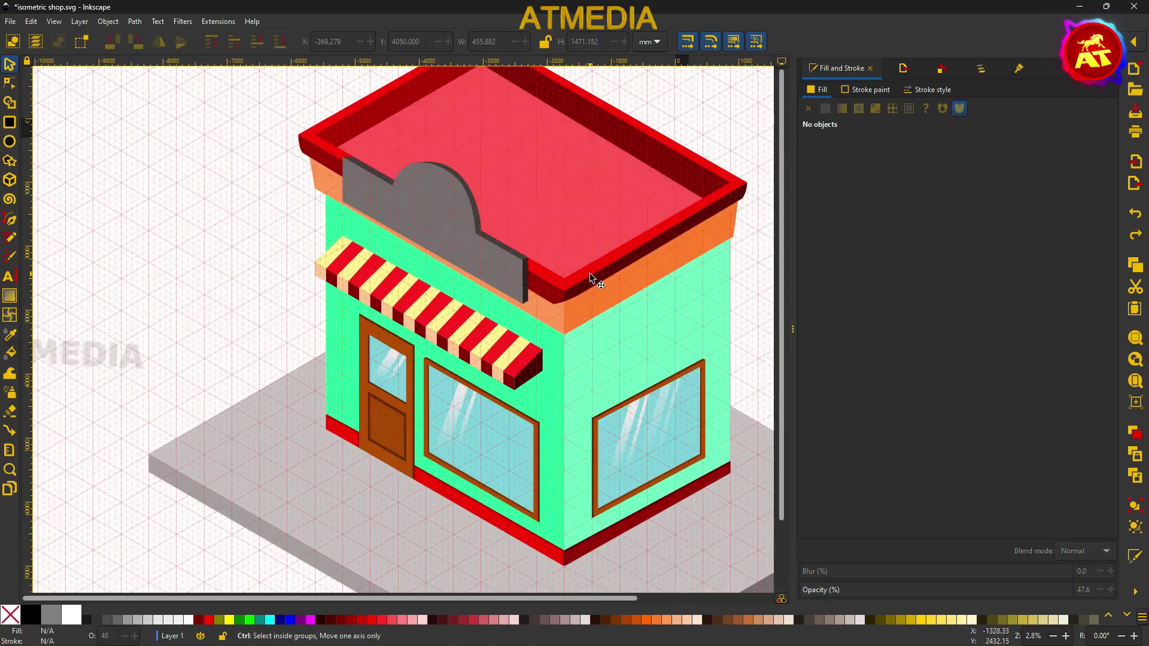
pyautogui.scroll(3, 33, 261)
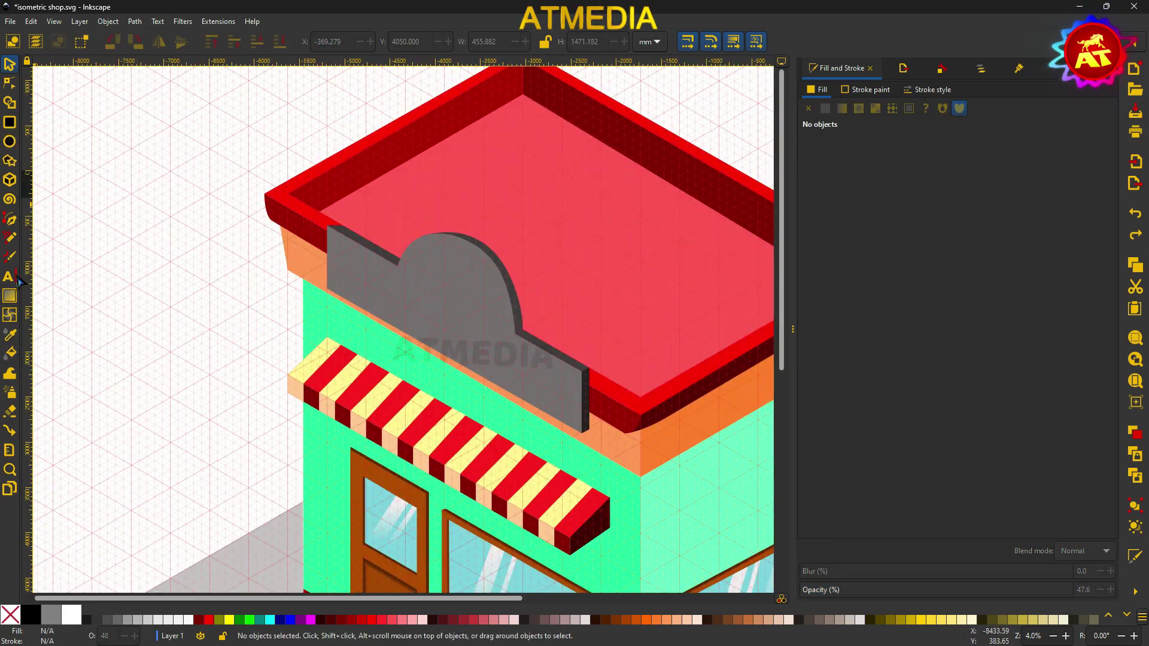
# Add a size-300 CAFE text frame across the grey sign.
pyautogui.click(9, 276)
pyautogui.moveTo(334, 266); pyautogui.dragTo(562, 343)
pyautogui.scroll(5, 415, 249)
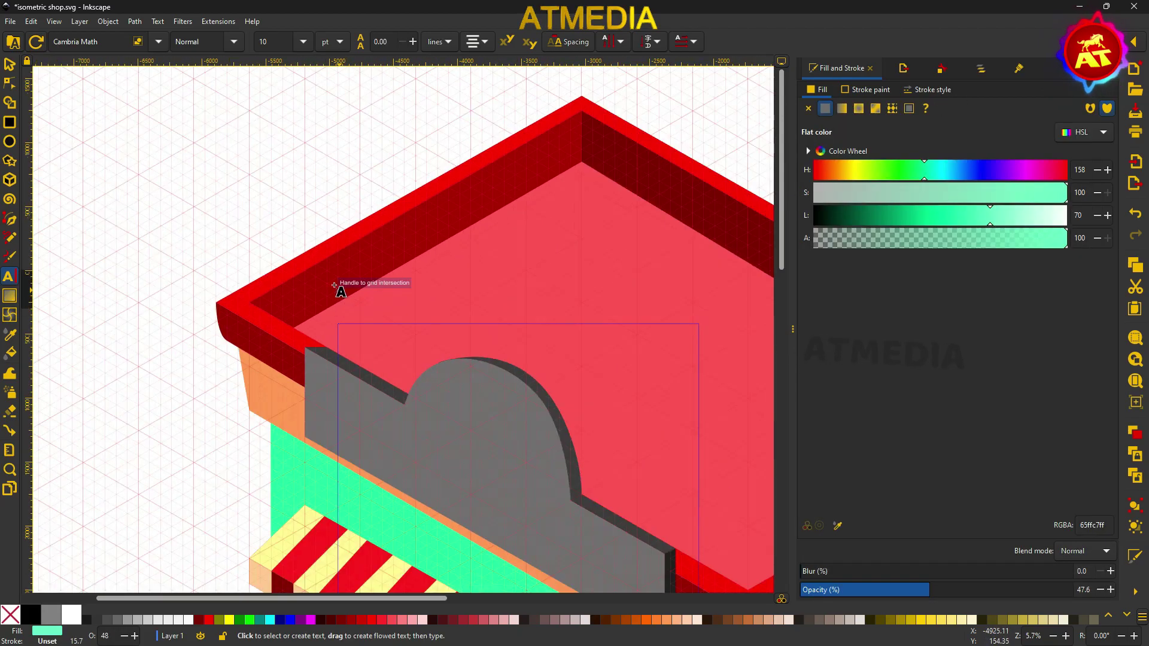
pyautogui.click(303, 41)
pyautogui.click(284, 445)
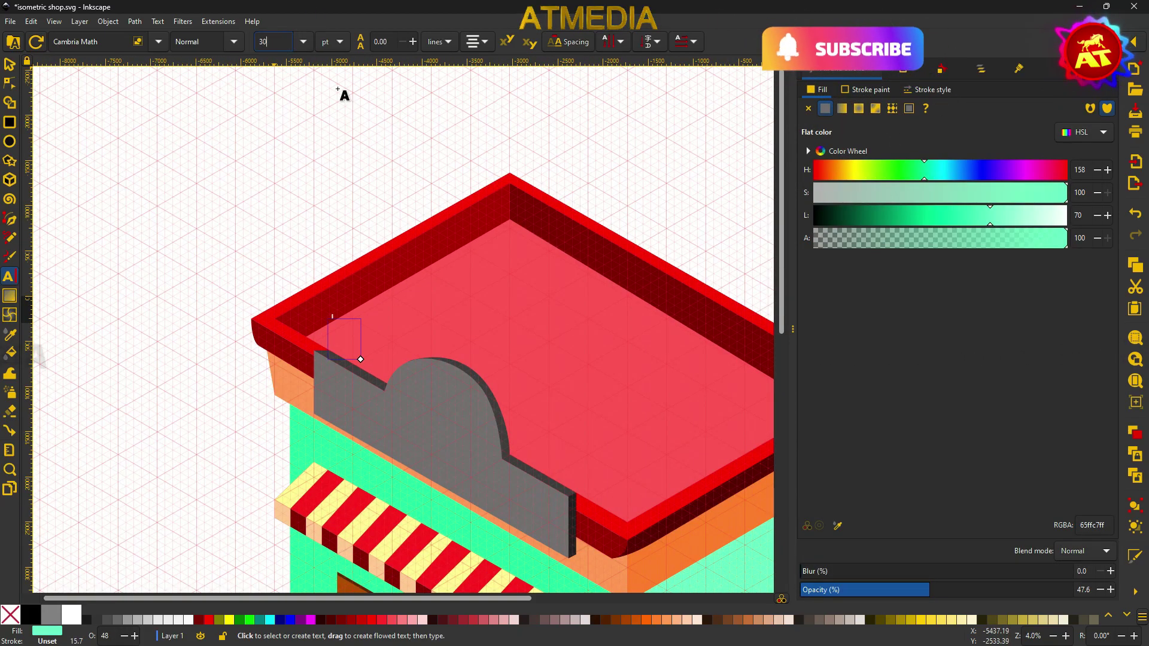
pyautogui.moveTo(290, 328); pyautogui.dragTo(376, 386)
pyautogui.click(335, 267)
pyautogui.scroll(5, 336, 267)
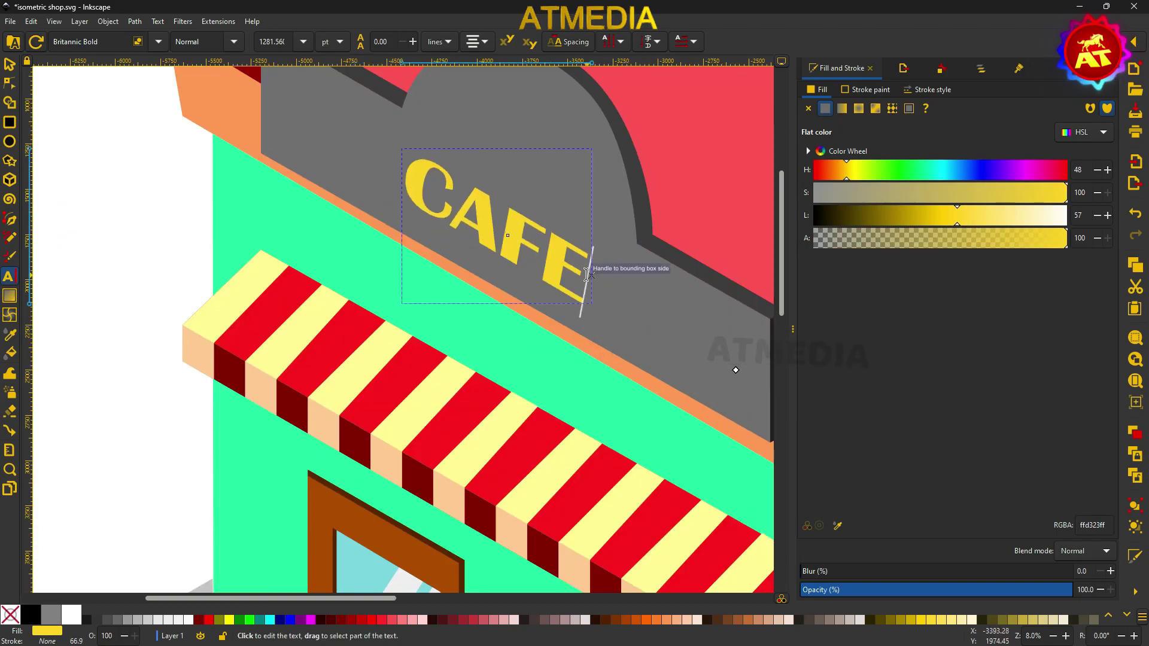
pyautogui.scroll(-2, 586, 274)
# Give CAFE a dark grey shadow copy with a white copy on top.
pyautogui.moveTo(892, 170); pyautogui.dragTo(1065, 215)
pyautogui.scroll(2, 564, 231)
pyautogui.press('s')
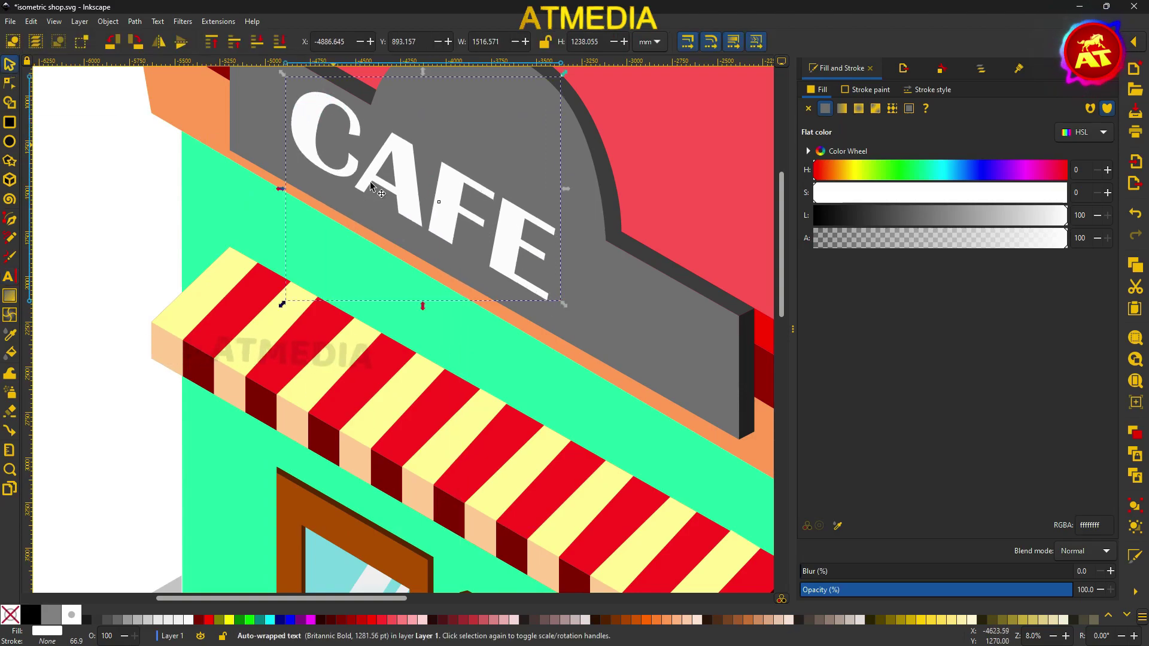
pyautogui.moveTo(371, 186); pyautogui.dragTo(427, 225)
pyautogui.scroll(1, 428, 224)
pyautogui.moveTo(897, 215)
pyautogui.mouseDown()
pyautogui.moveTo(869, 219)
pyautogui.moveTo(1067, 216)
pyautogui.mouseUp()
pyautogui.moveTo(568, 323); pyautogui.dragTo(569, 328)
pyautogui.scroll(-3, 570, 328)
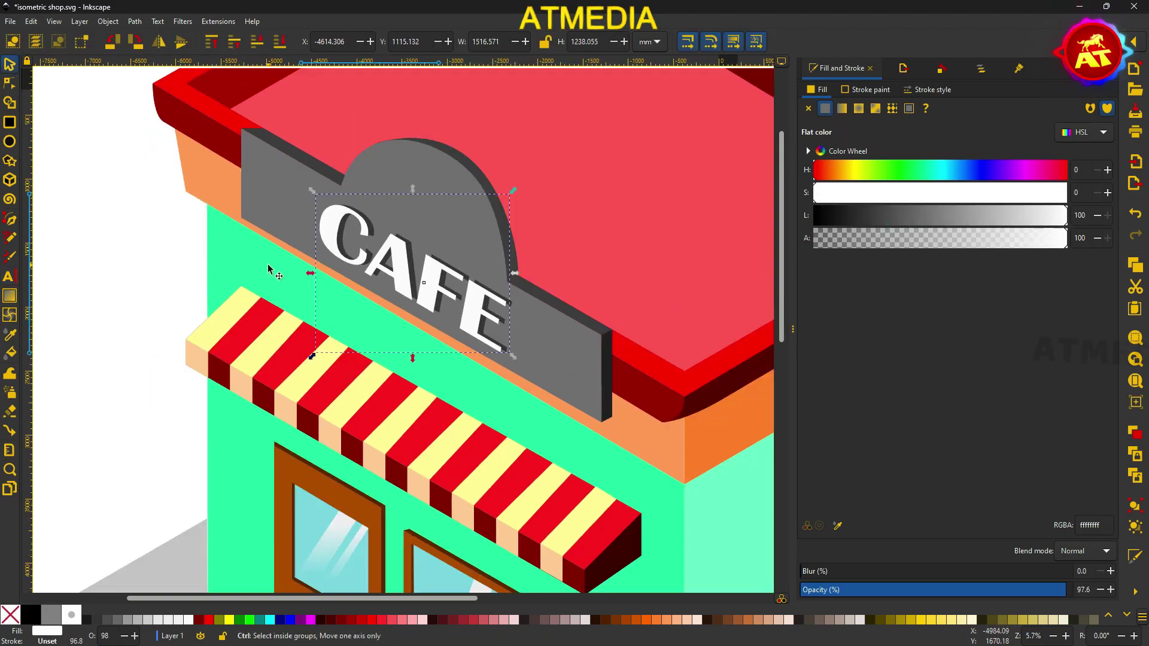
pyautogui.press('Escape')
pyautogui.scroll(4, 210, 210)
pyautogui.press('b')
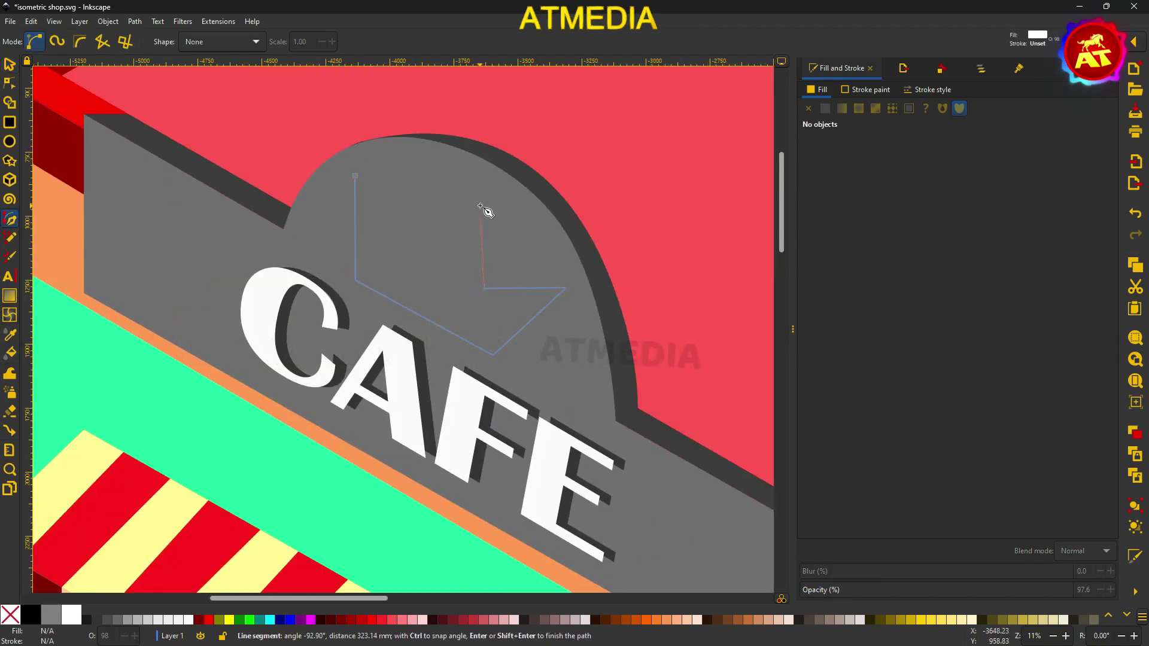
# Finish the crown outline, adjust its bottom point, and colour it gold over a dark shadow.
pyautogui.press('Return')
pyautogui.scroll(-2, 538, 299)
pyautogui.click(469, 306)
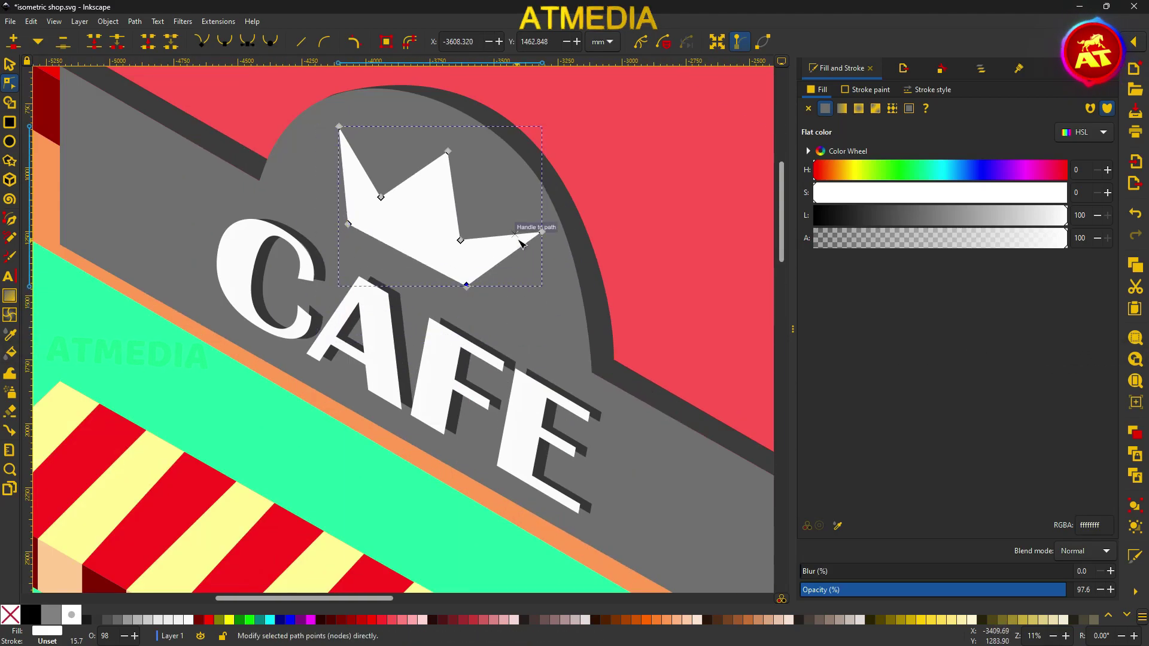
pyautogui.moveTo(467, 285); pyautogui.dragTo(462, 309)
pyautogui.click(8, 66)
pyautogui.click(872, 215)
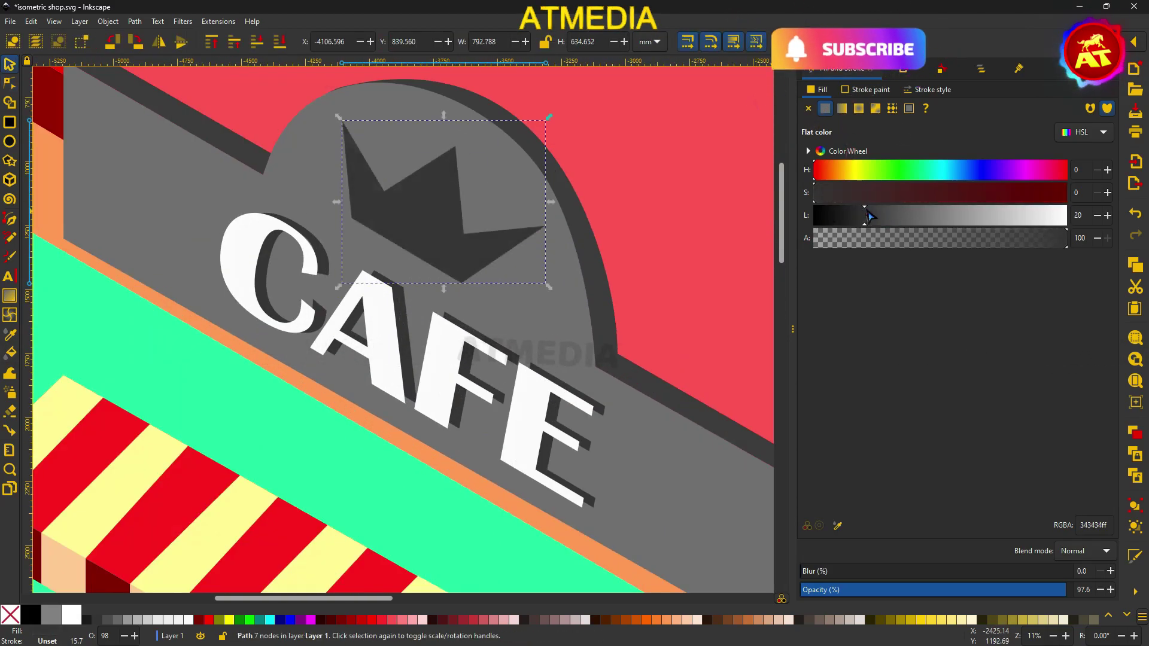
pyautogui.moveTo(851, 218); pyautogui.dragTo(938, 215)
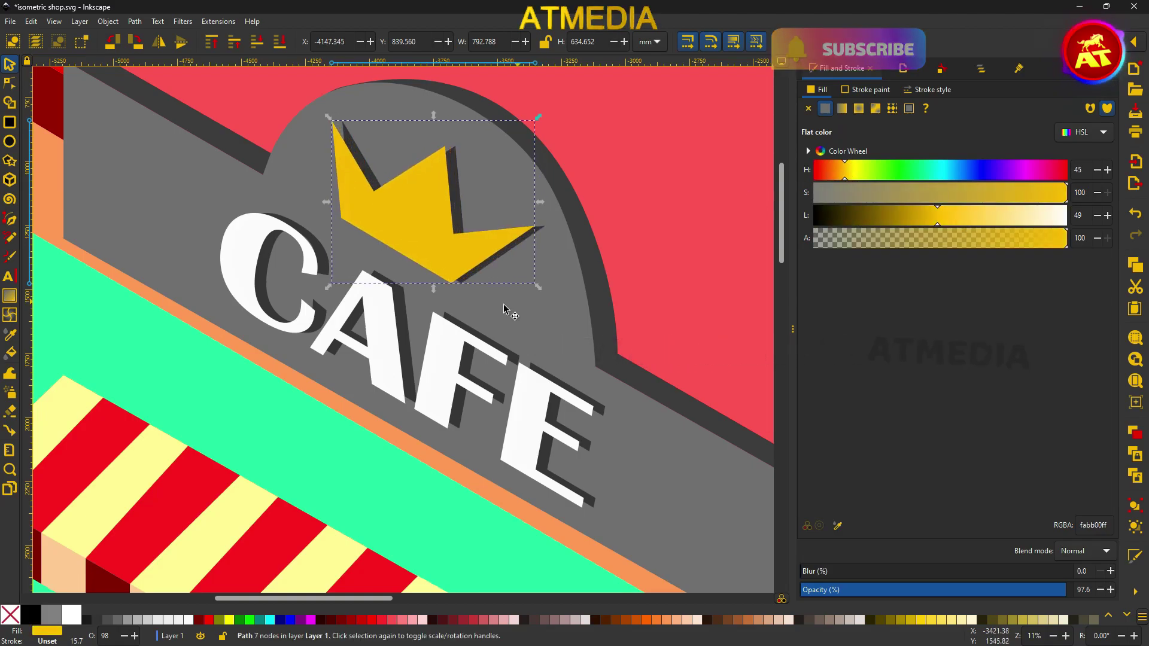
pyautogui.scroll(-2, 382, 495)
pyautogui.click(66, 299)
# Place small round gold circles on the crown's tips.
pyautogui.scroll(2, 66, 299)
pyautogui.moveTo(508, 232); pyautogui.dragTo(508, 231)
pyautogui.press('s')
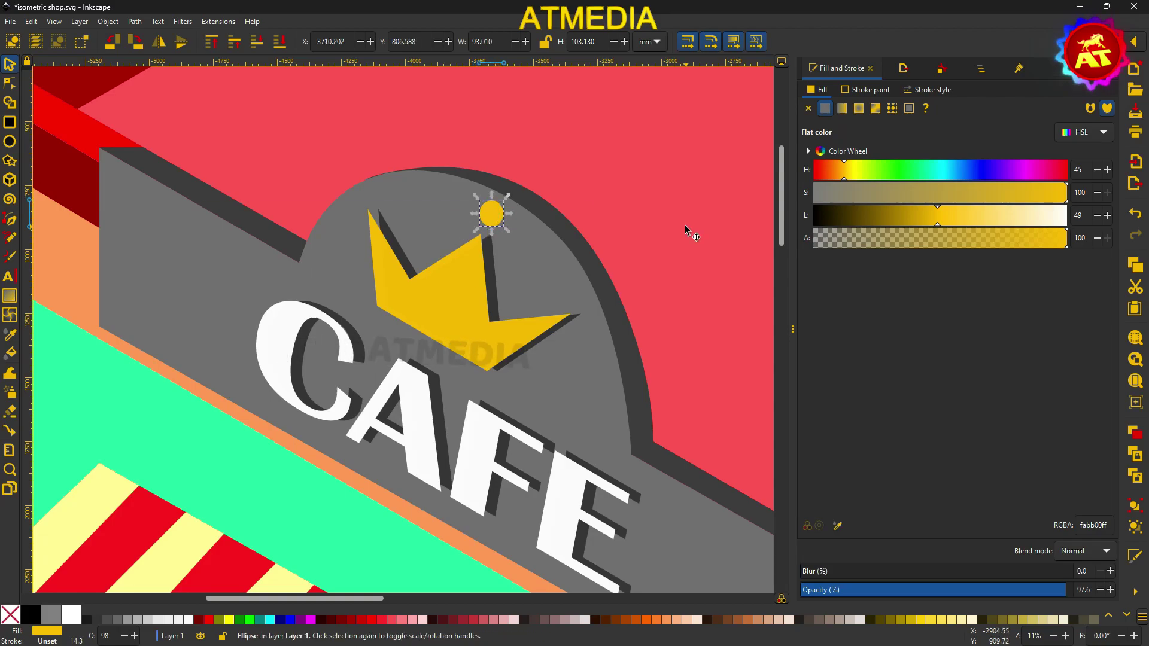
pyautogui.moveTo(817, 215); pyautogui.dragTo(866, 216)
pyautogui.hotkey('ctrl', 'z')
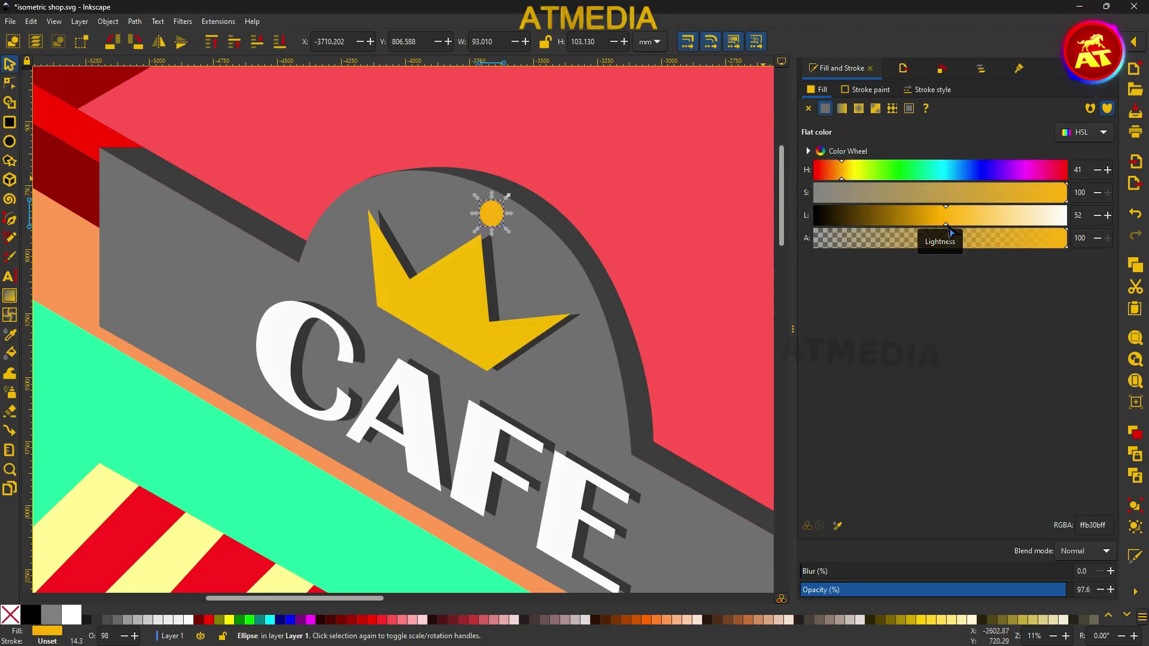
pyautogui.scroll(3, 505, 187)
pyautogui.moveTo(105, 205); pyautogui.dragTo(116, 226)
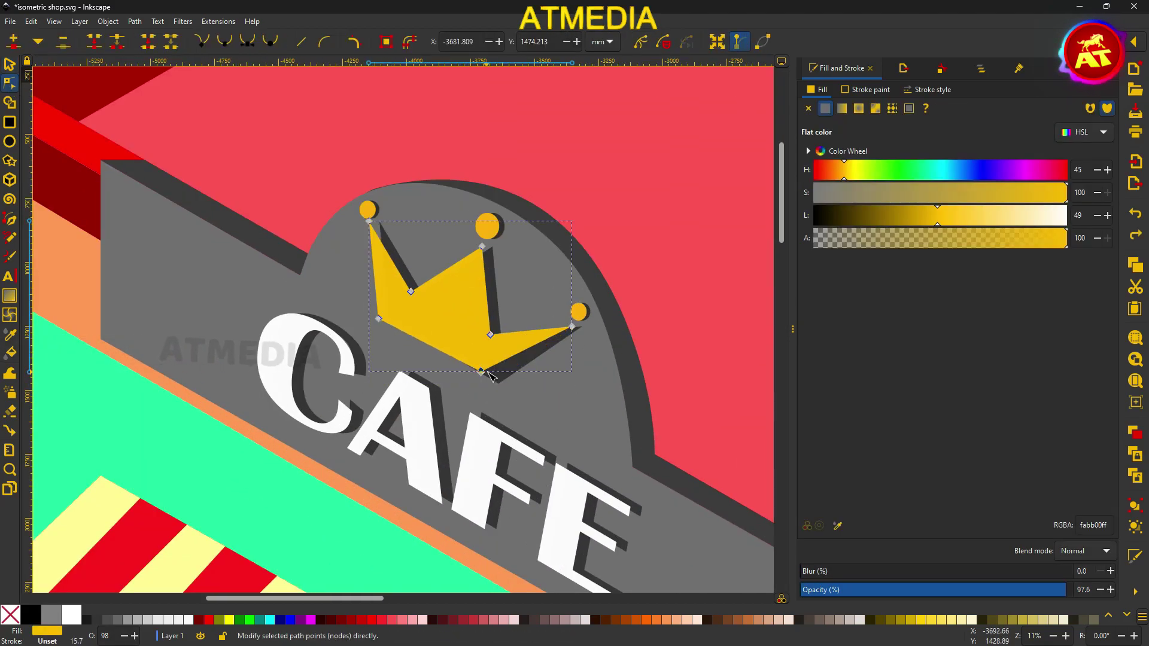
pyautogui.click(500, 383)
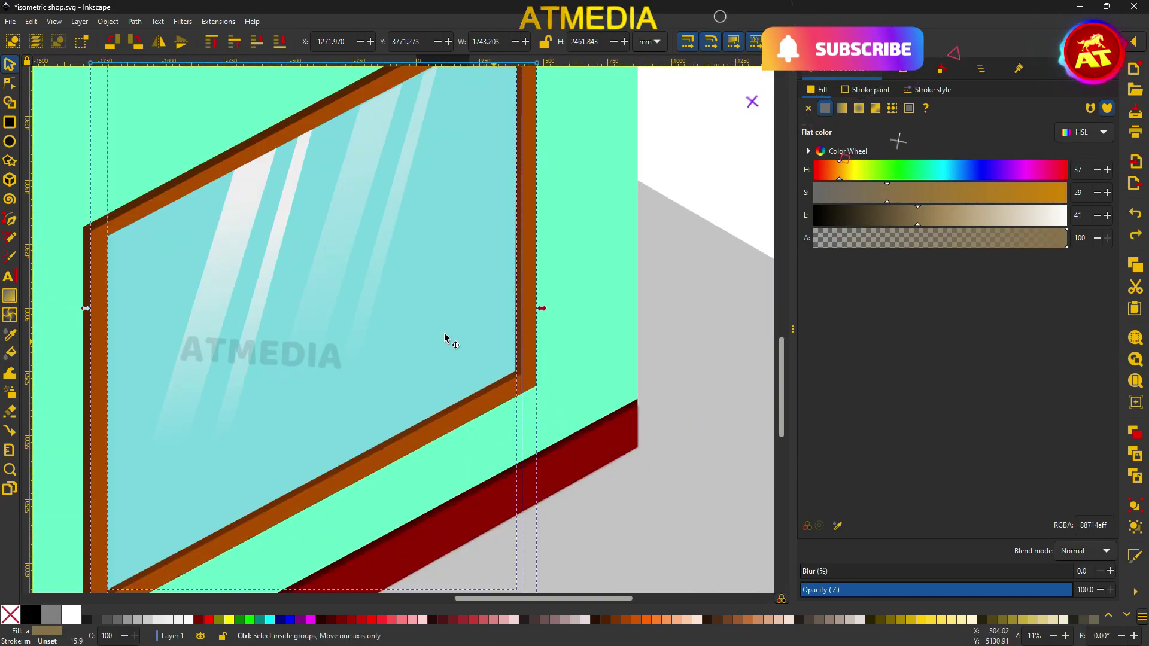
# Colour the right band under the roof green.
pyautogui.scroll(-5, 284, 304)
pyautogui.click(593, 276)
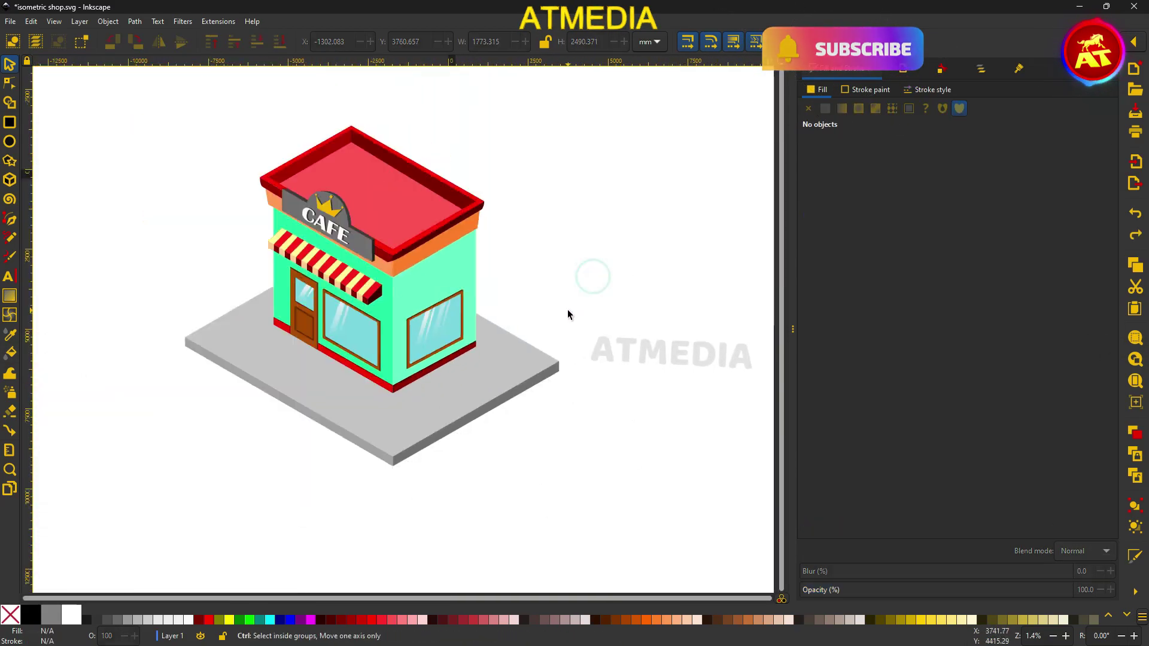
pyautogui.scroll(1, 538, 335)
pyautogui.scroll(1, 473, 322)
pyautogui.click(506, 270)
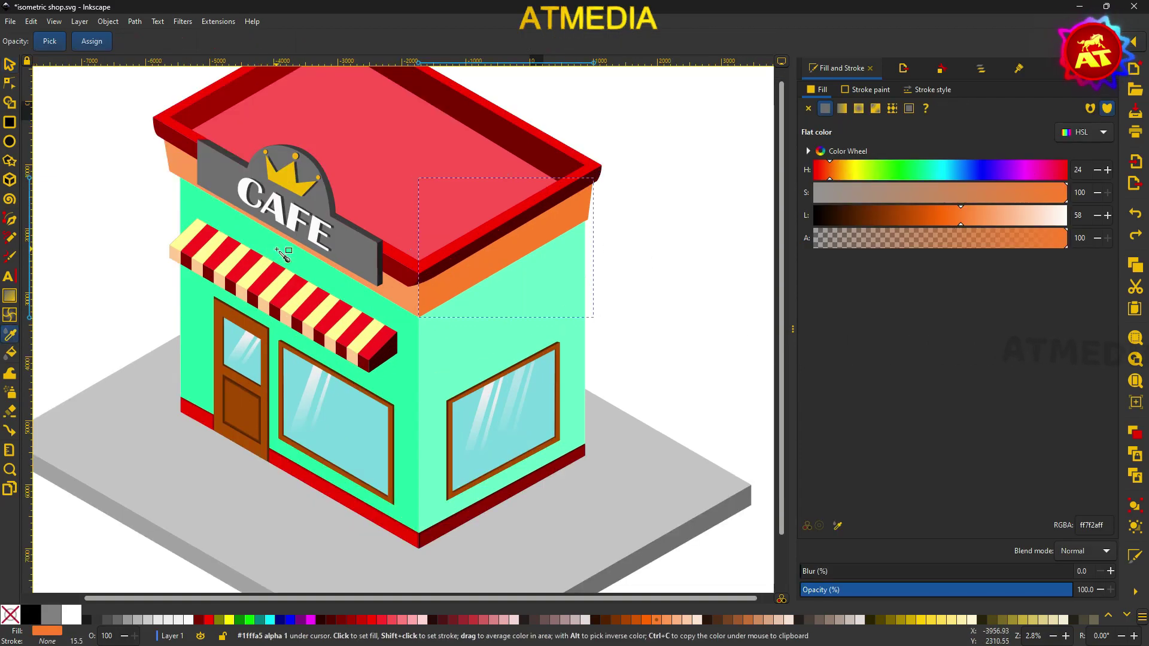
# Shift the left roof band's hue to green and lower its lightness to dark green.
pyautogui.moveTo(830, 170); pyautogui.dragTo(919, 170)
pyautogui.click(173, 158)
pyautogui.moveTo(830, 170); pyautogui.dragTo(919, 170)
pyautogui.moveTo(981, 215); pyautogui.dragTo(867, 215)
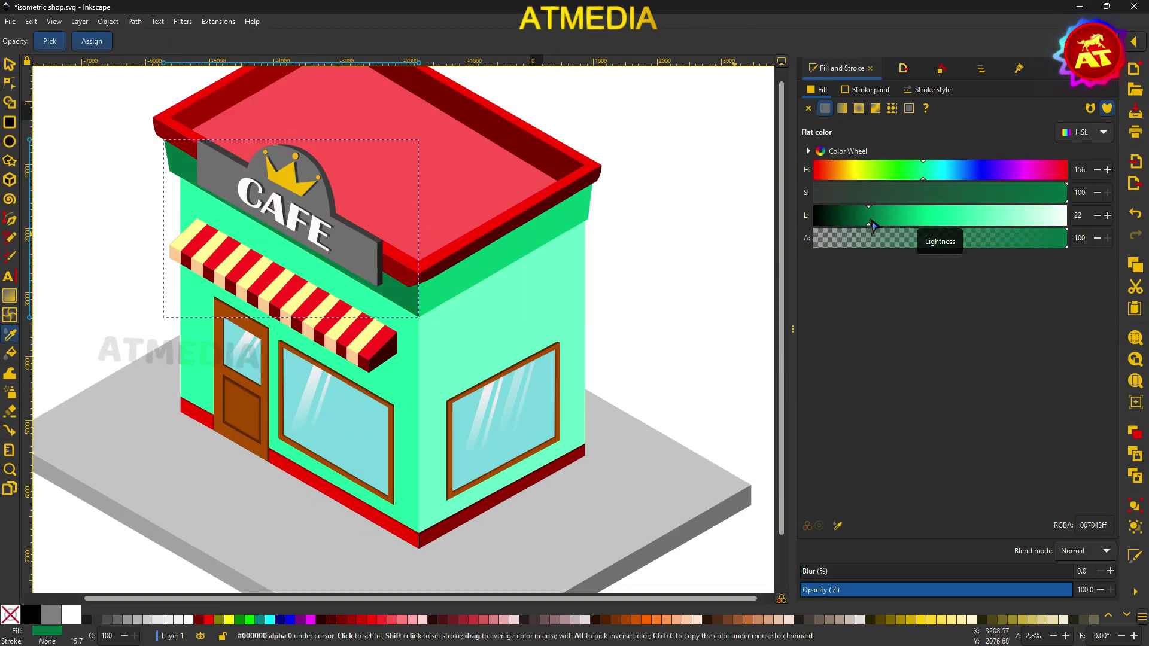
pyautogui.click(628, 282)
pyautogui.scroll(-1, 628, 282)
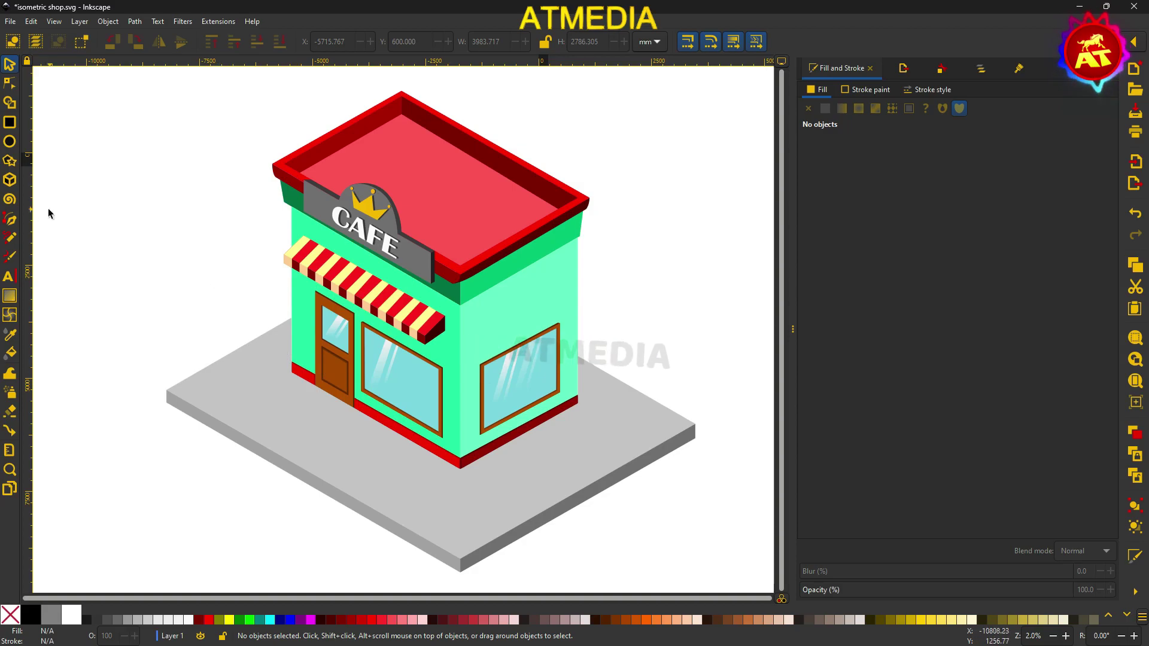